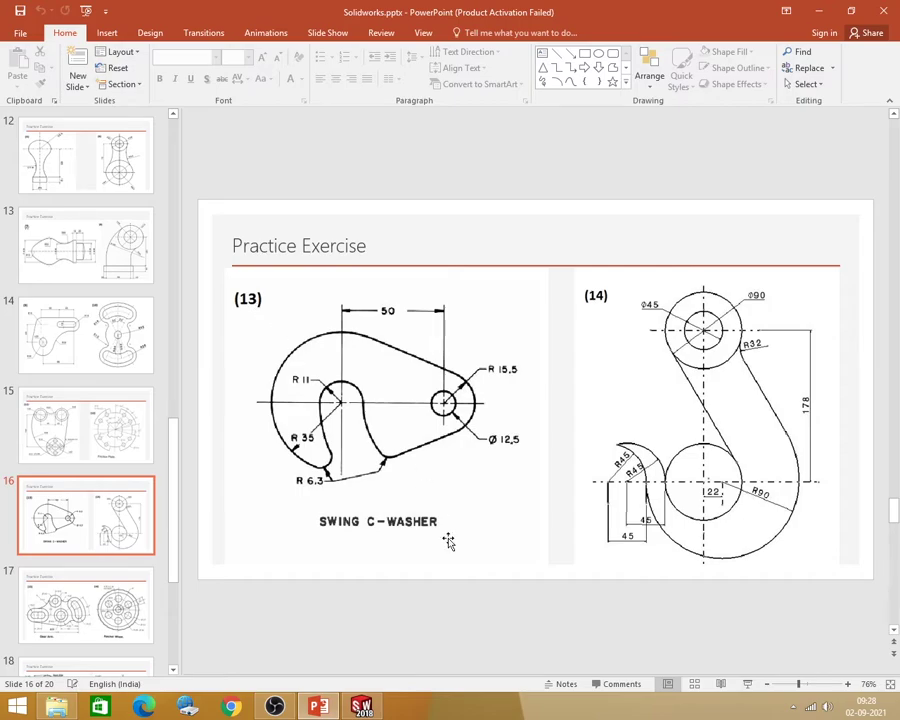
Create a new SOLIDWORKS part document
key(alt+Tab)
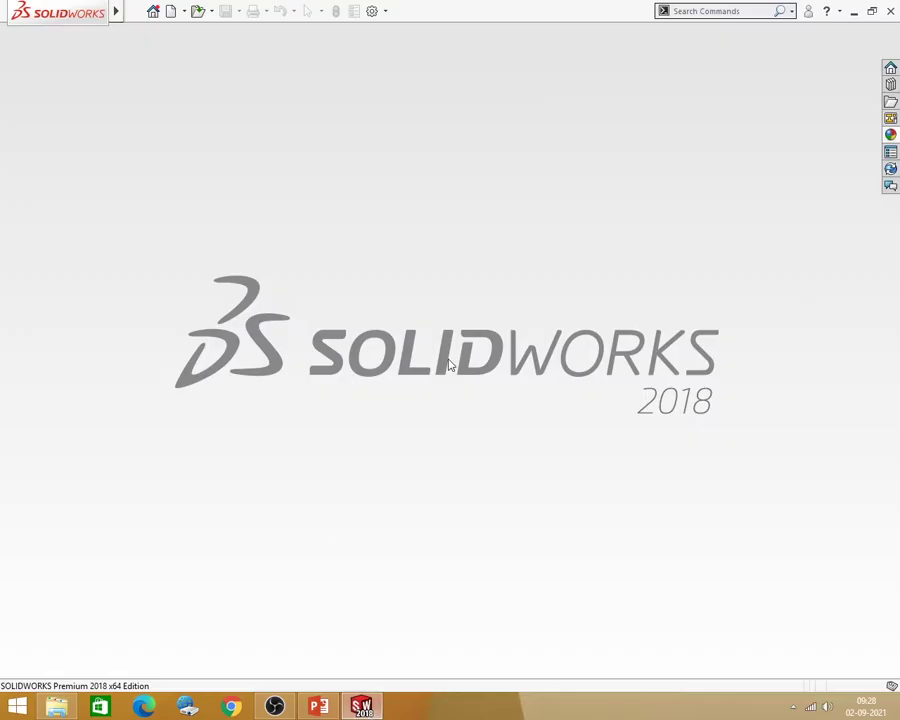
click(133, 11)
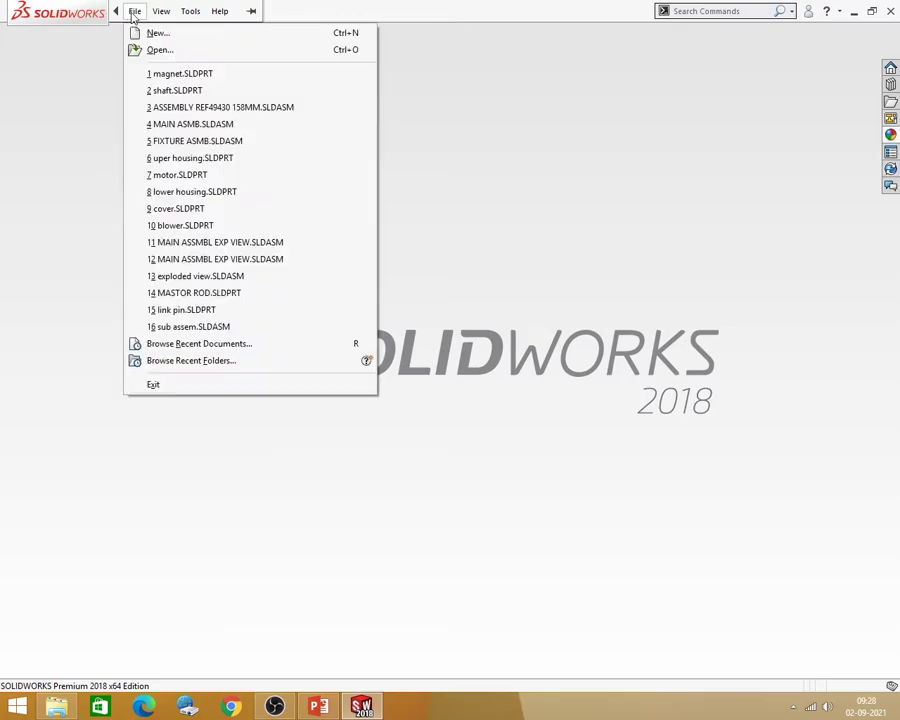
click(148, 32)
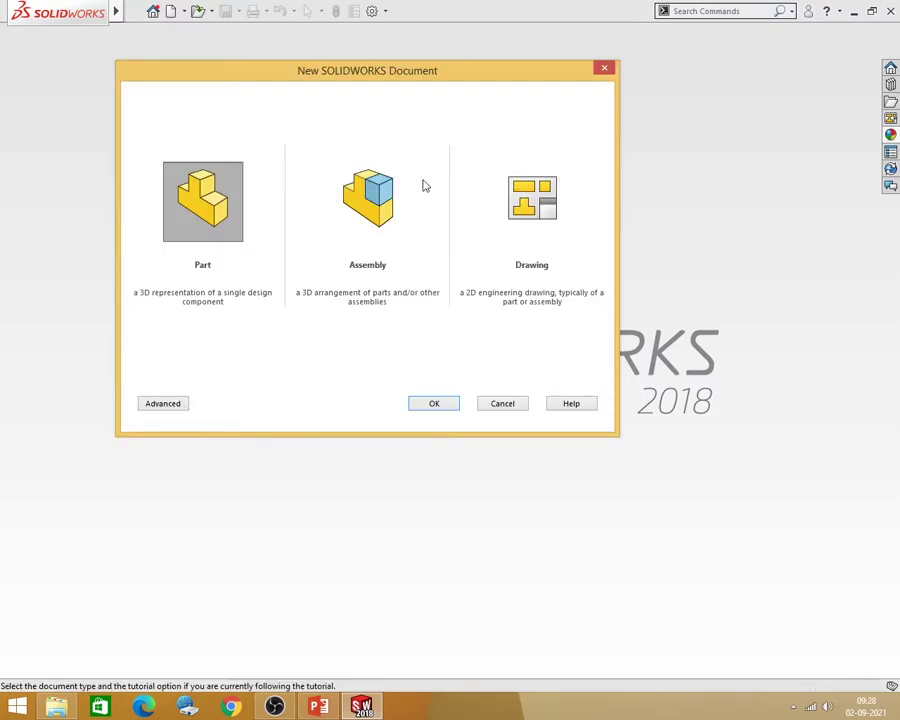
drag(297, 71, 409, 115)
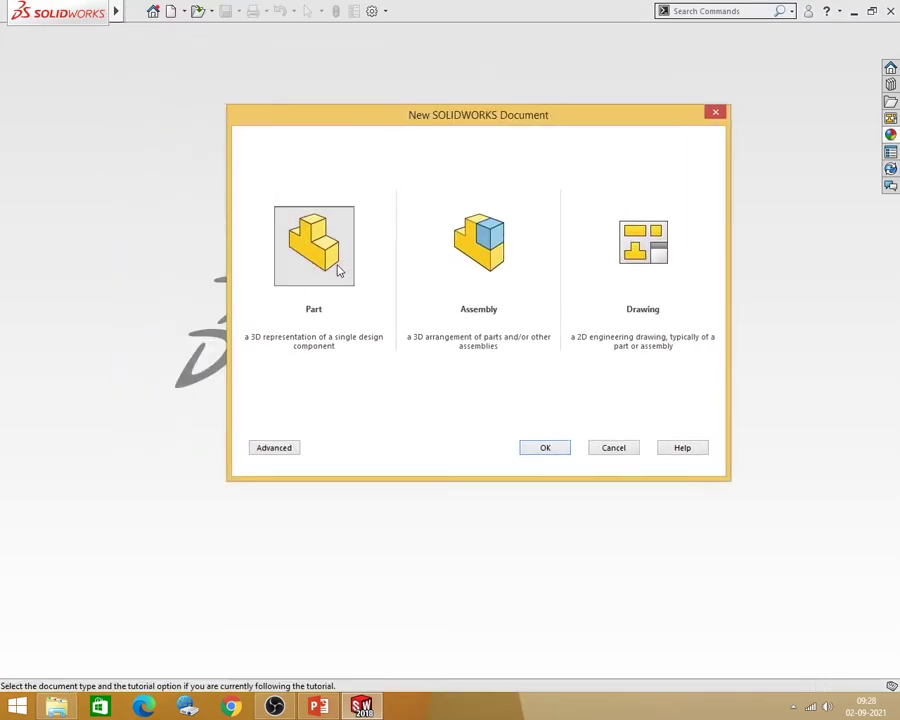
double_click(329, 251)
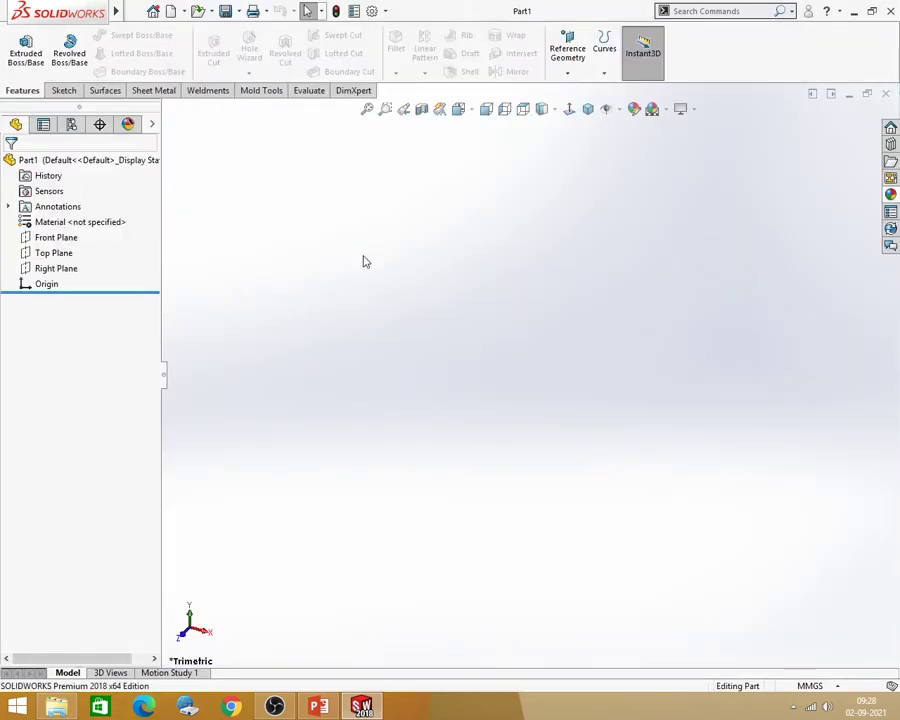
Start a new sketch on the Front Plane
click(62, 90)
click(19, 45)
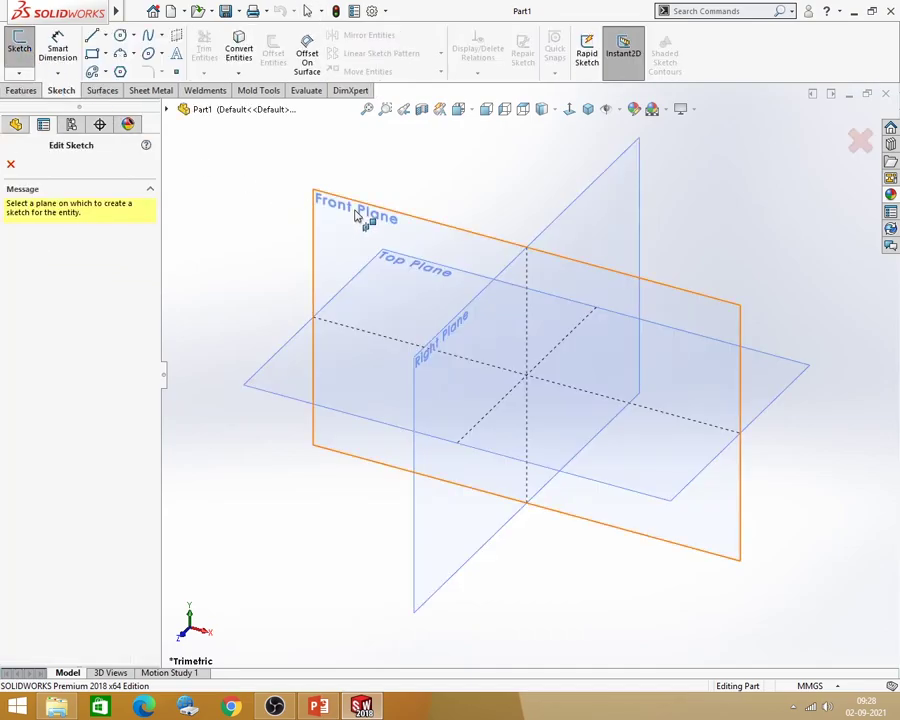
click(350, 228)
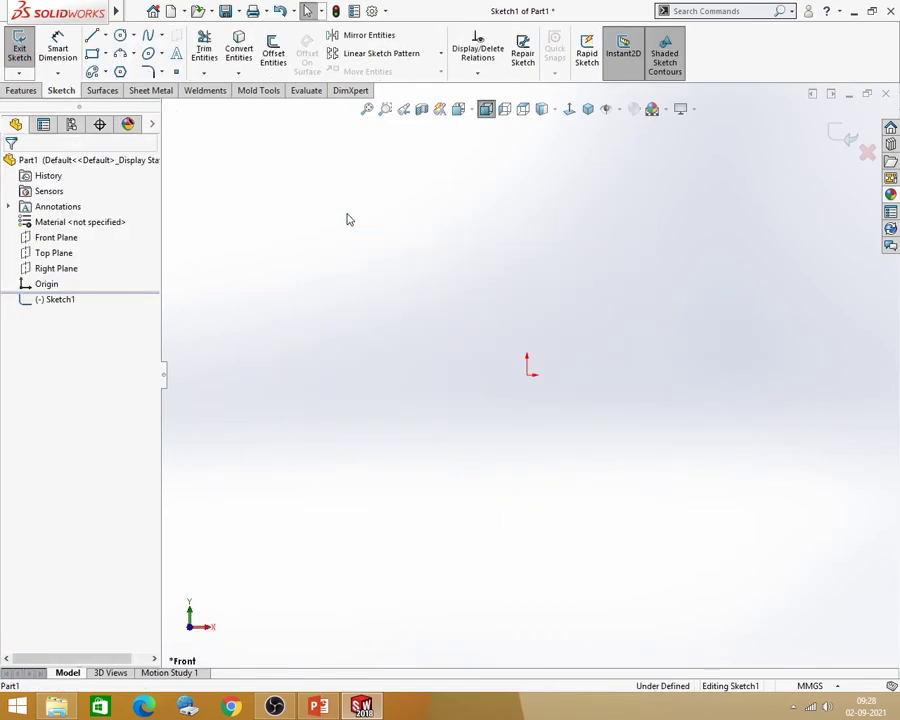
Zoom slide 16 to about 110% and centre the Swing C-washer drawing (13)
click(318, 707)
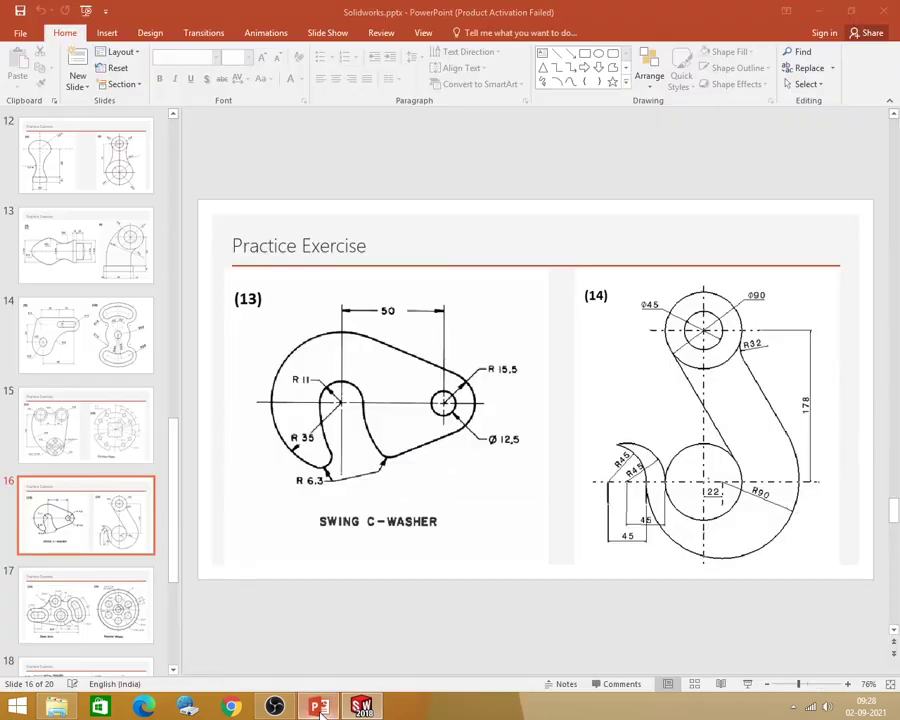
ctrl+scroll(605, 488, up, 2)
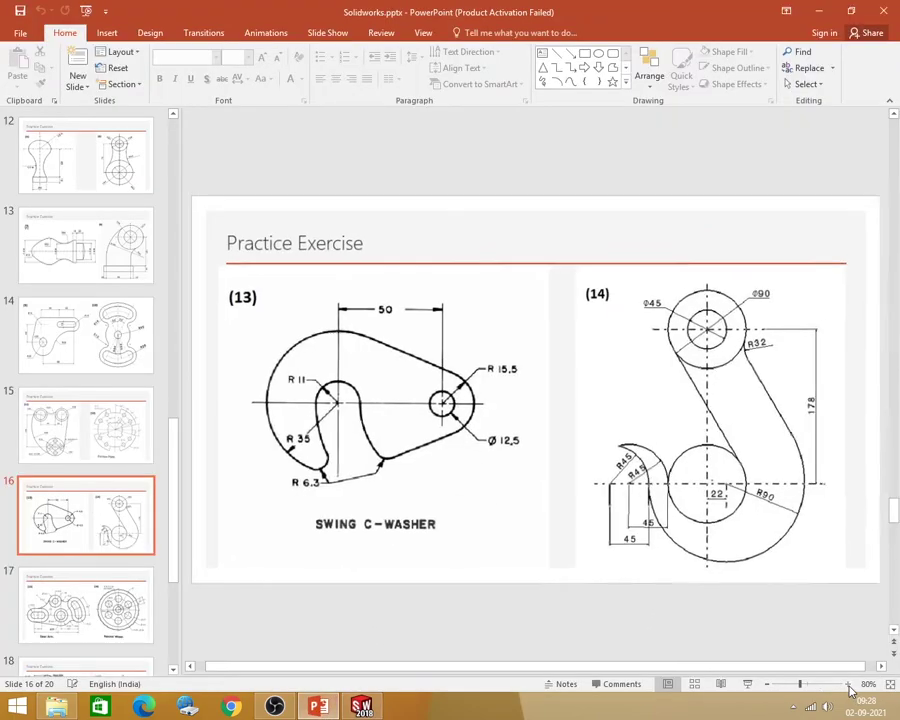
ctrl+scroll(605, 488, up, 1)
ctrl+scroll(605, 488, up, 1)
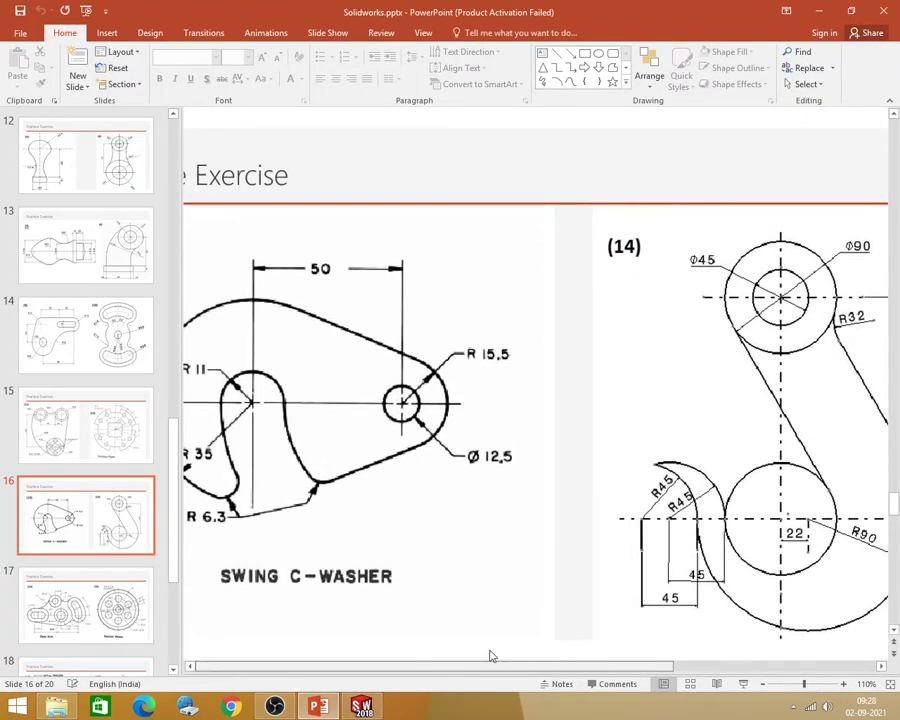
scroll(485, 423, left, 3)
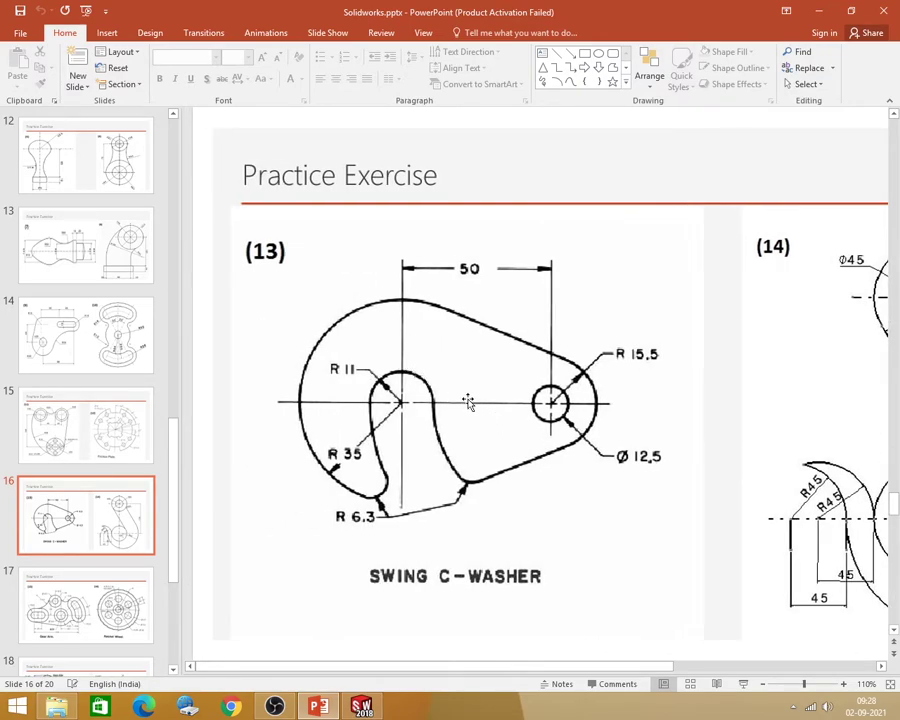
scroll(466, 400, down, 1)
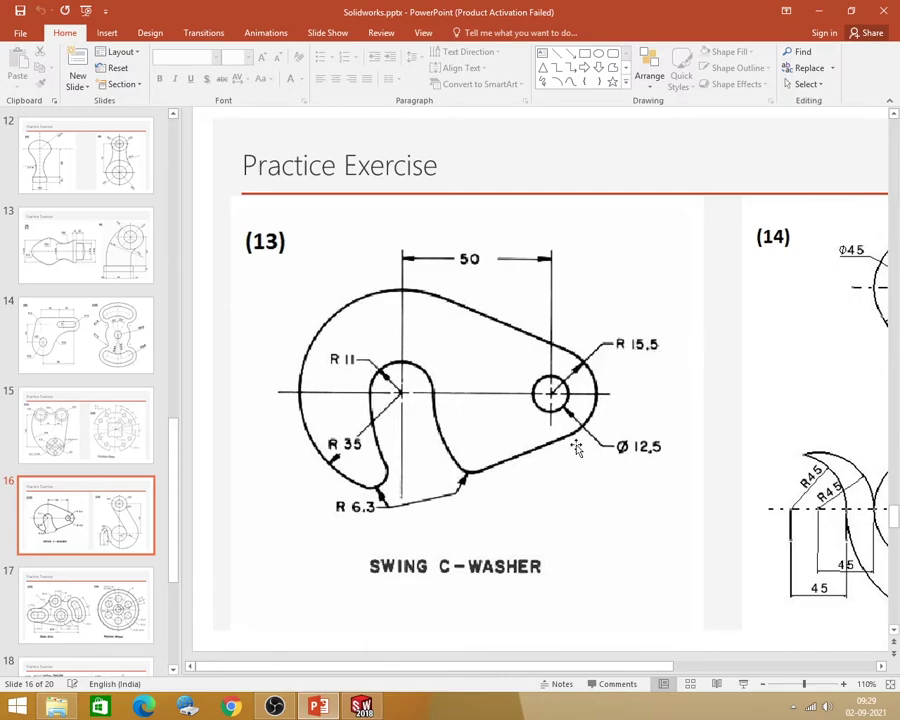
Draw a horizontal infinite-length centerline through the origin
click(818, 12)
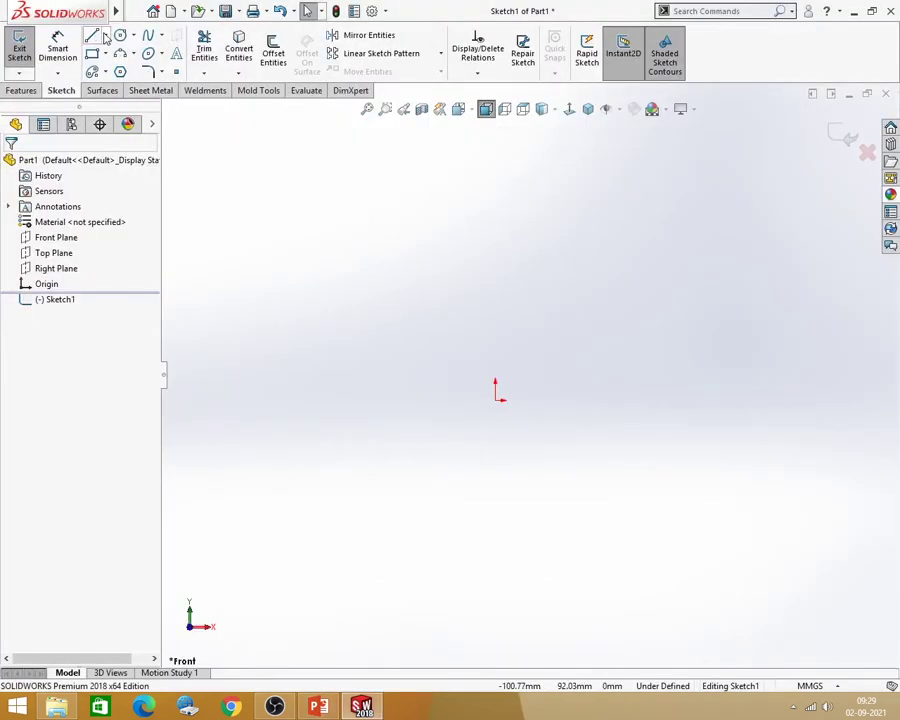
click(104, 35)
click(113, 72)
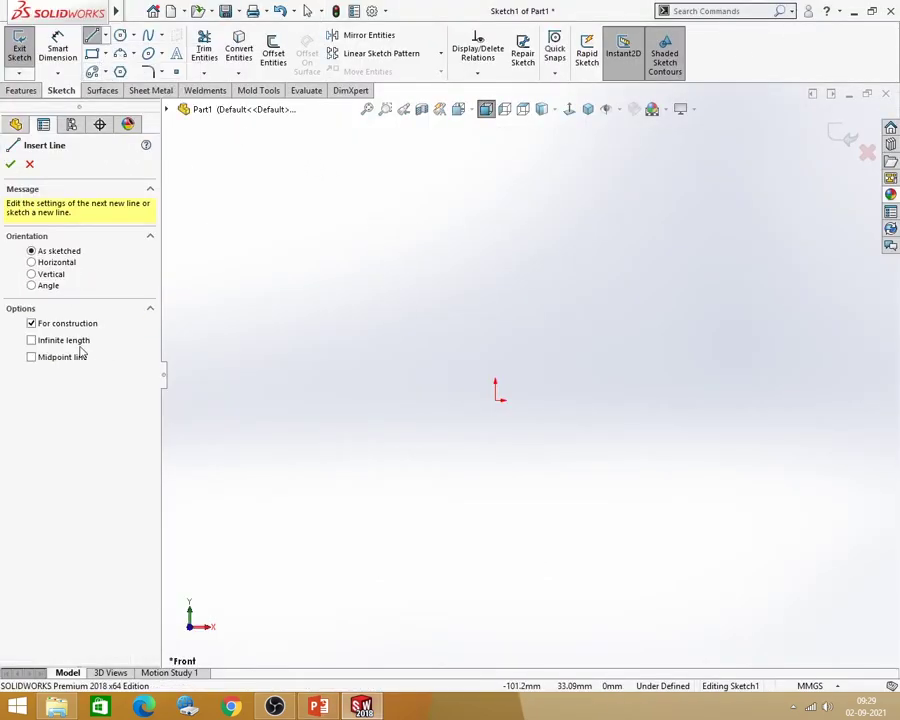
click(31, 340)
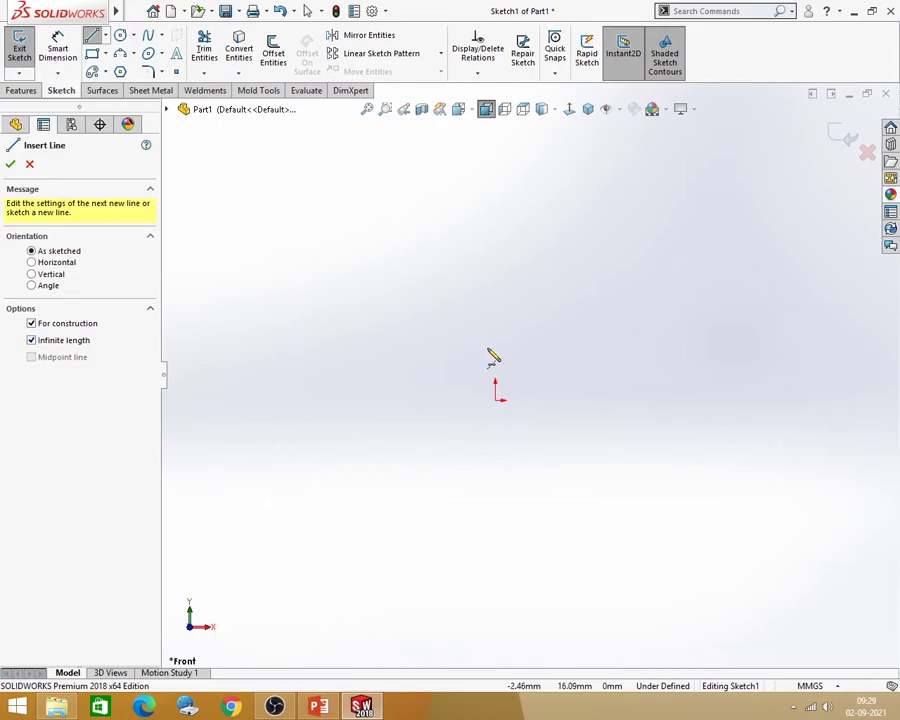
click(499, 401)
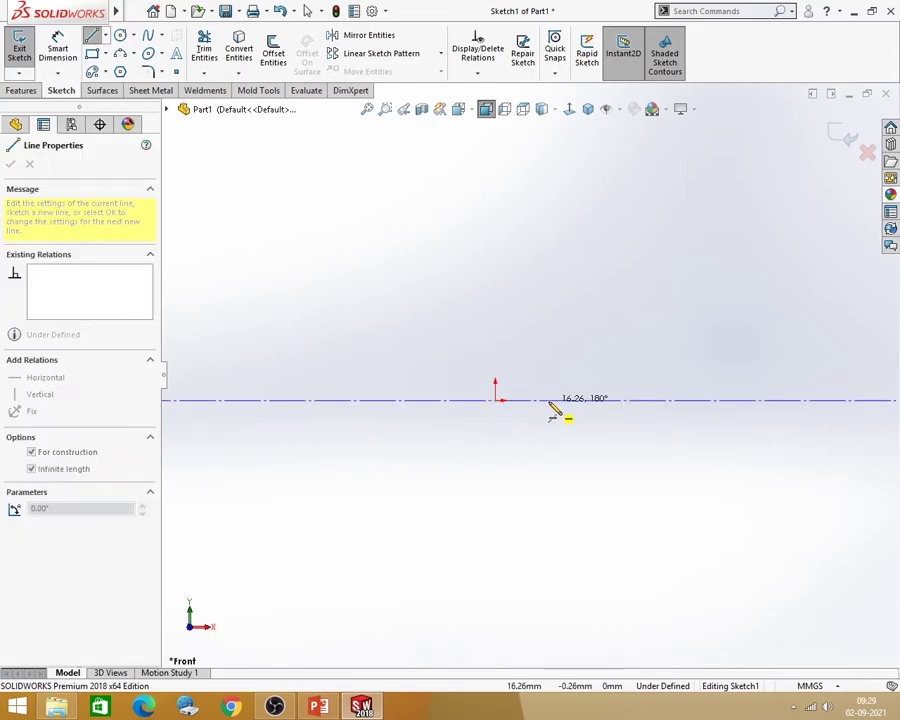
click(550, 402)
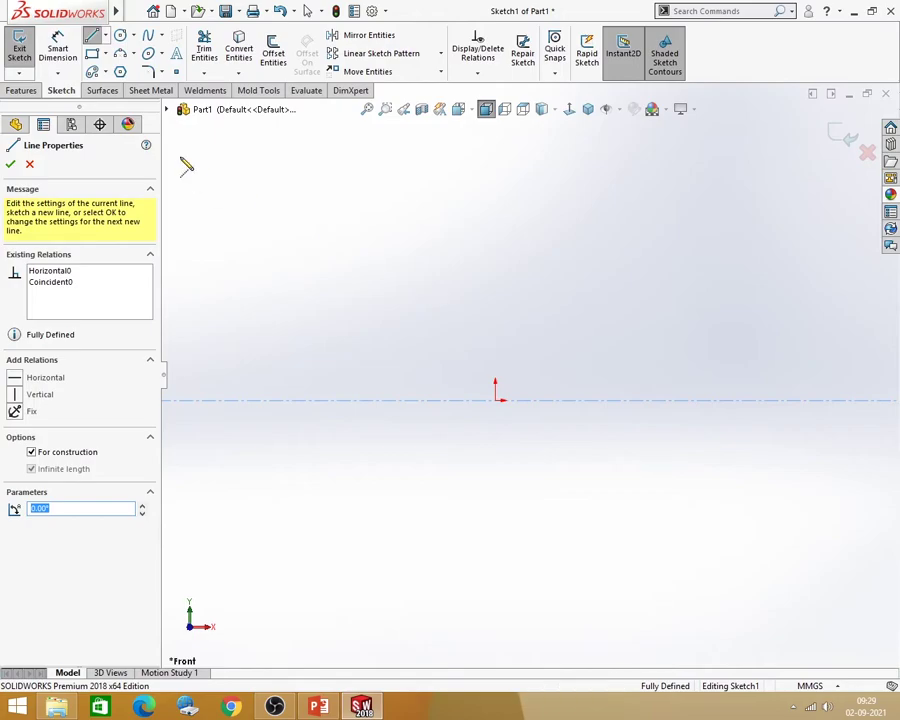
Draw two circles on the centerline, the larger at the origin and a smaller one to the right
click(120, 35)
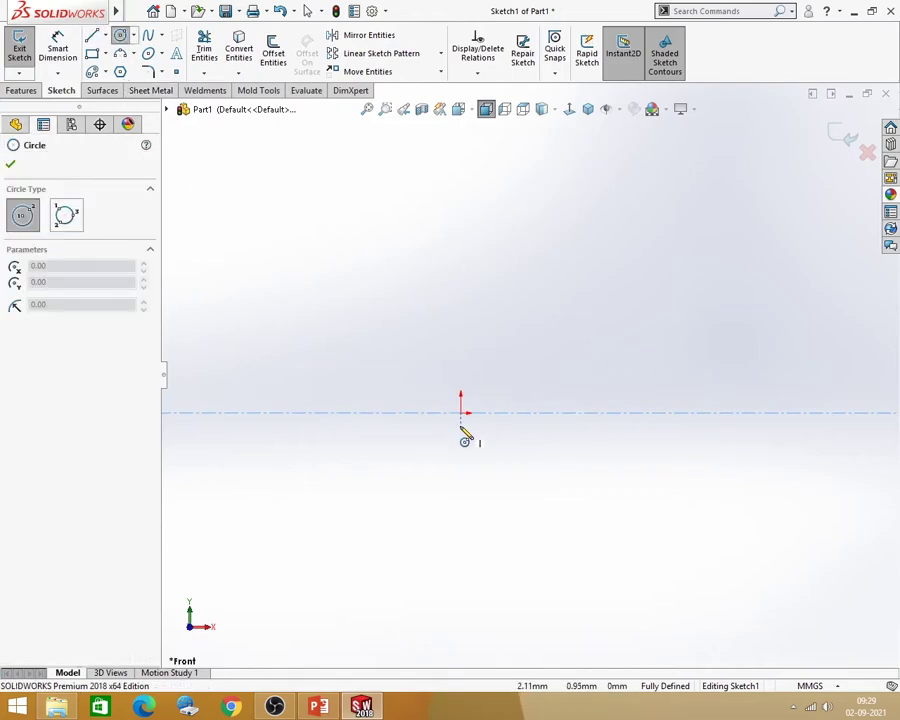
click(461, 411)
click(551, 485)
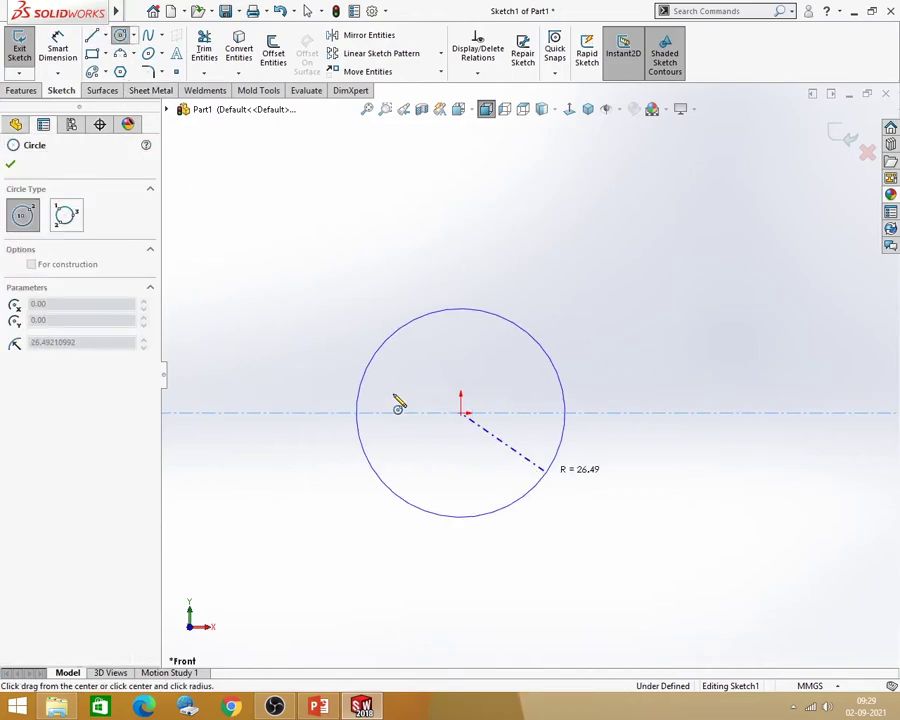
scroll(560, 450, up, 1)
scroll(542, 438, up, 2)
scroll(700, 432, down, 2)
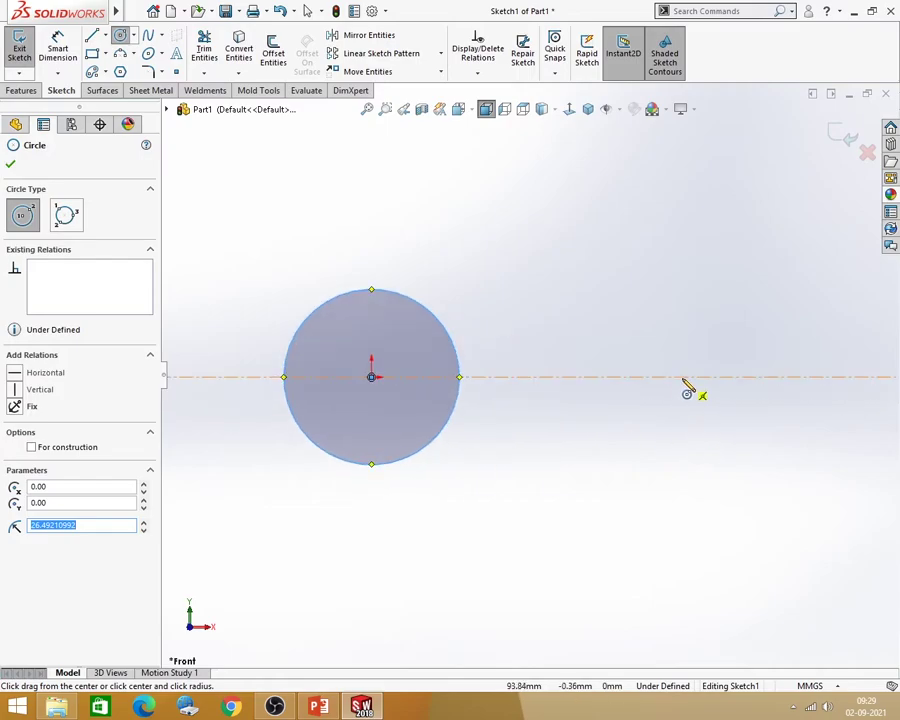
click(682, 377)
click(692, 437)
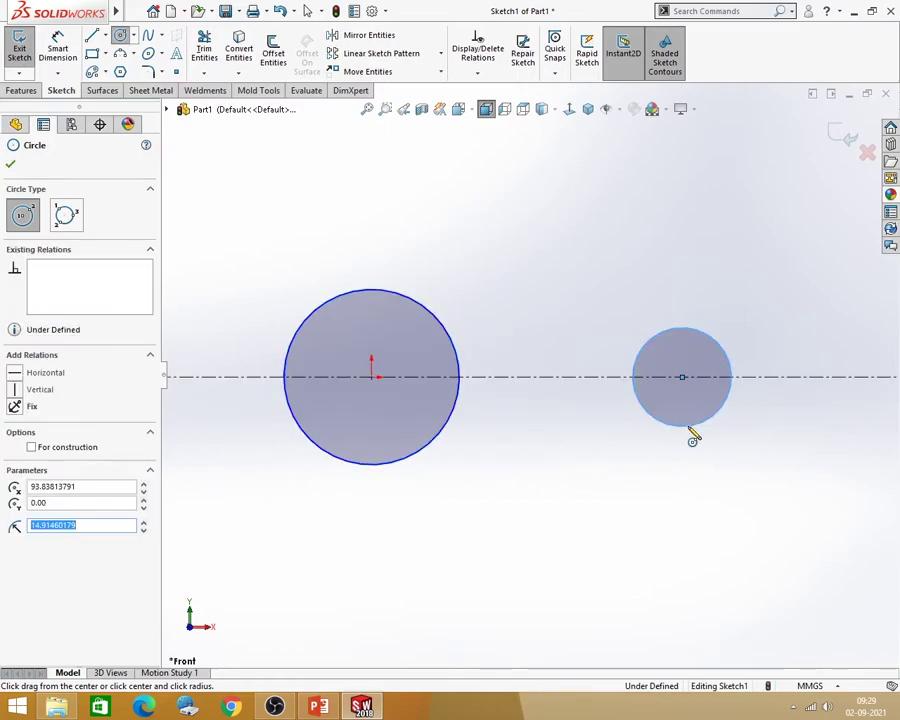
click(70, 58)
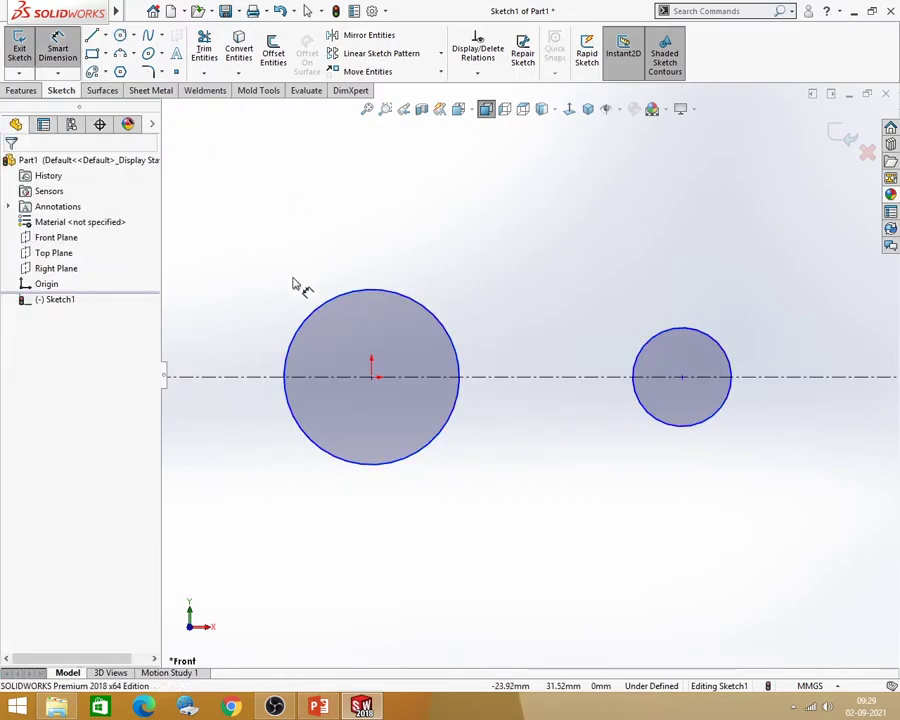
click(310, 316)
Dimension the large circle's diameter to 70
click(243, 235)
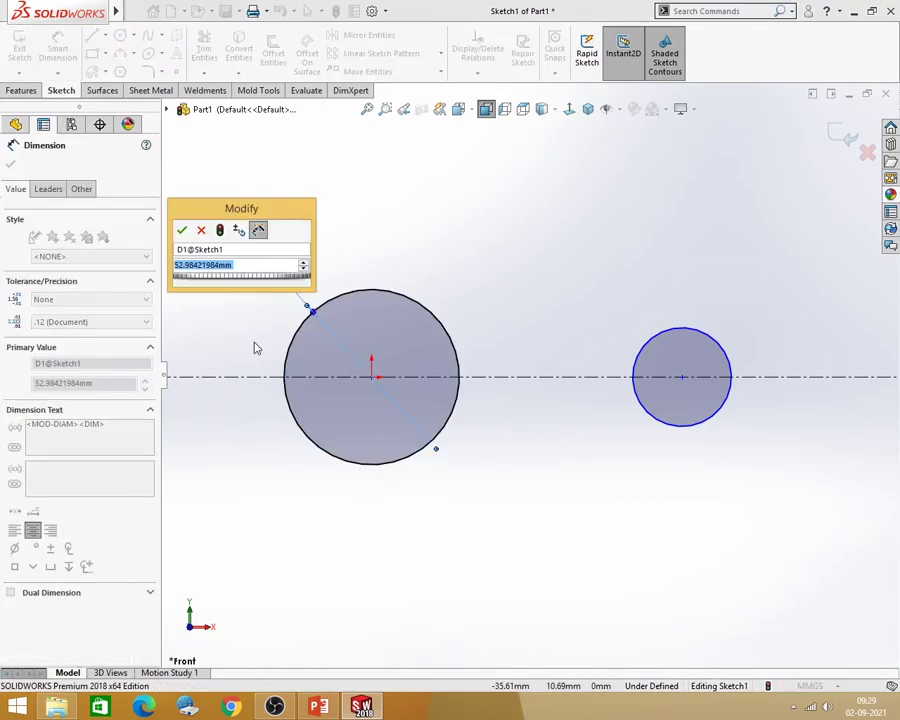
text(70)
key(Return)
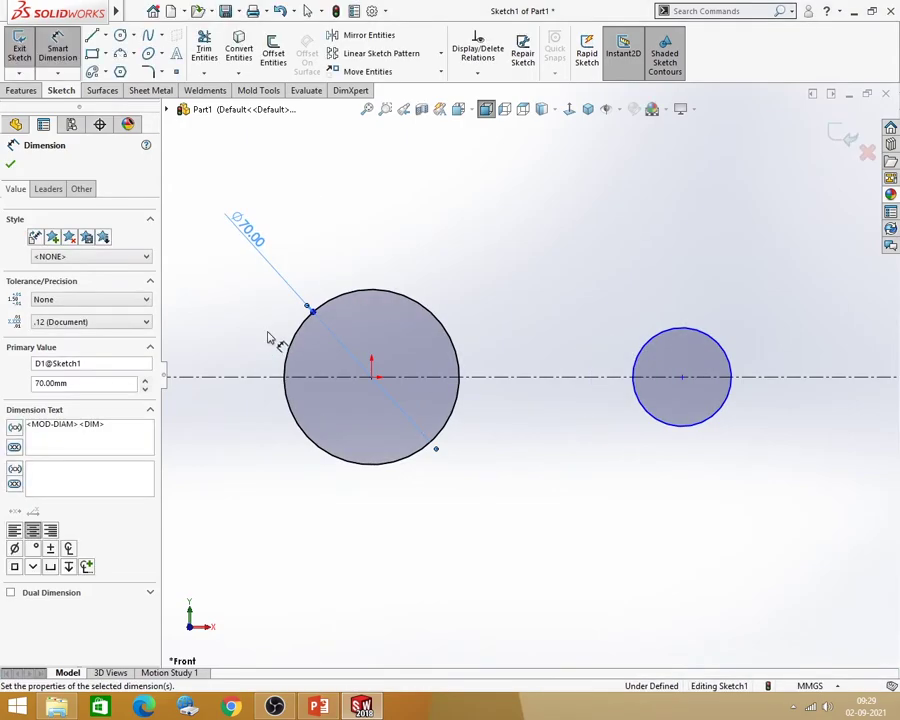
Dimension the small circle to Ø31 (entered as 15.5*2) and compare with the washer drawing
click(707, 342)
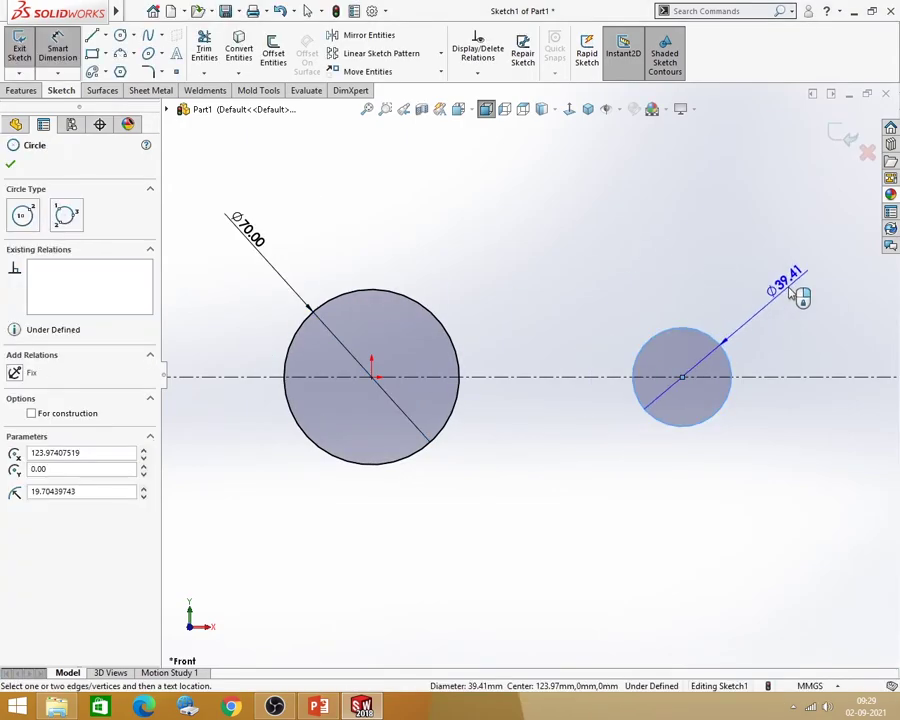
click(800, 293)
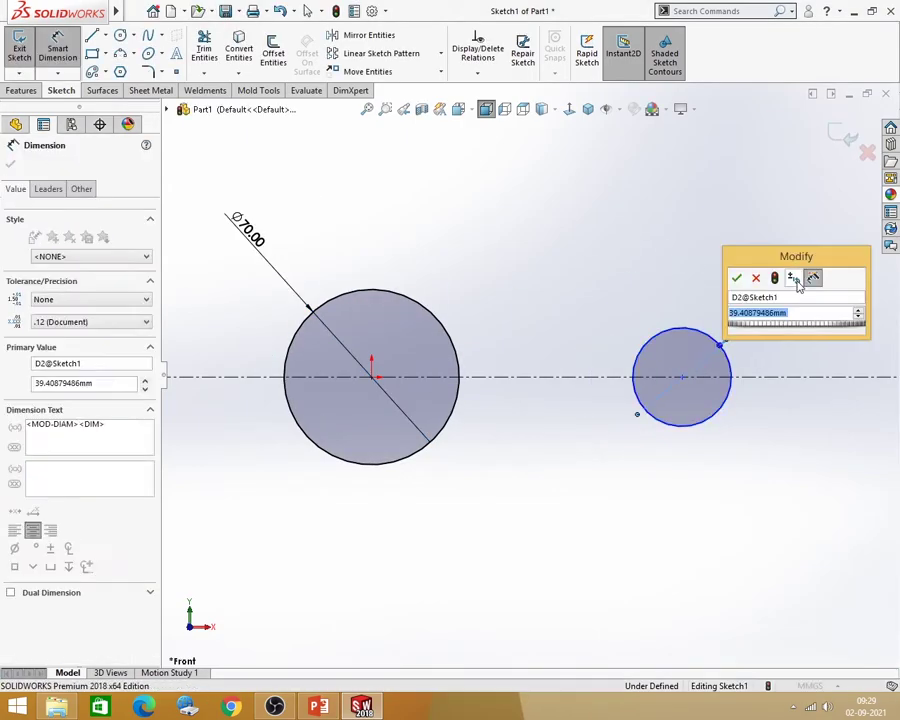
text(15)
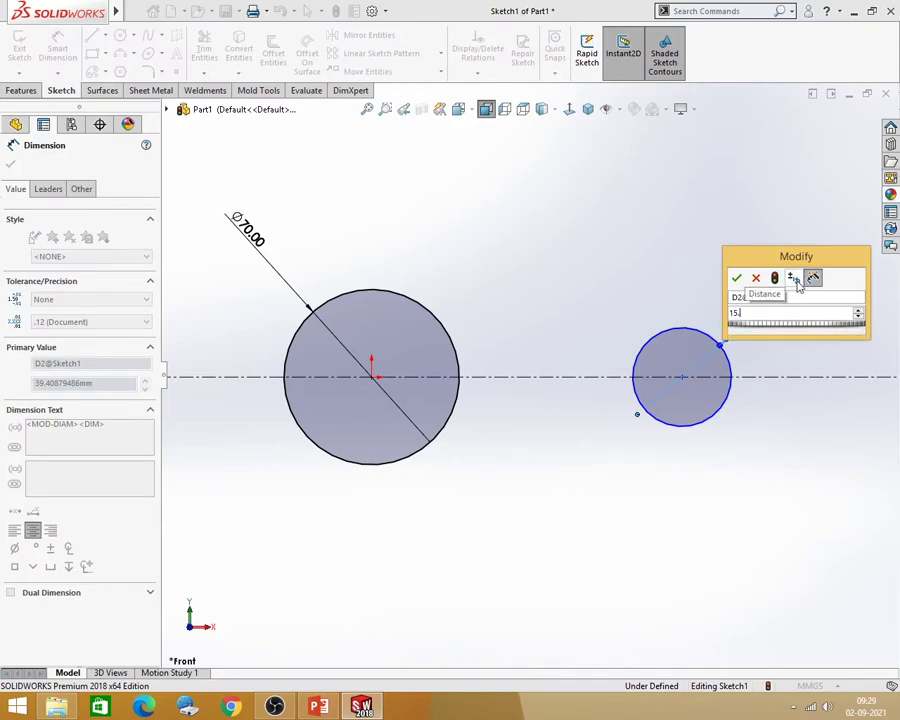
text(.)
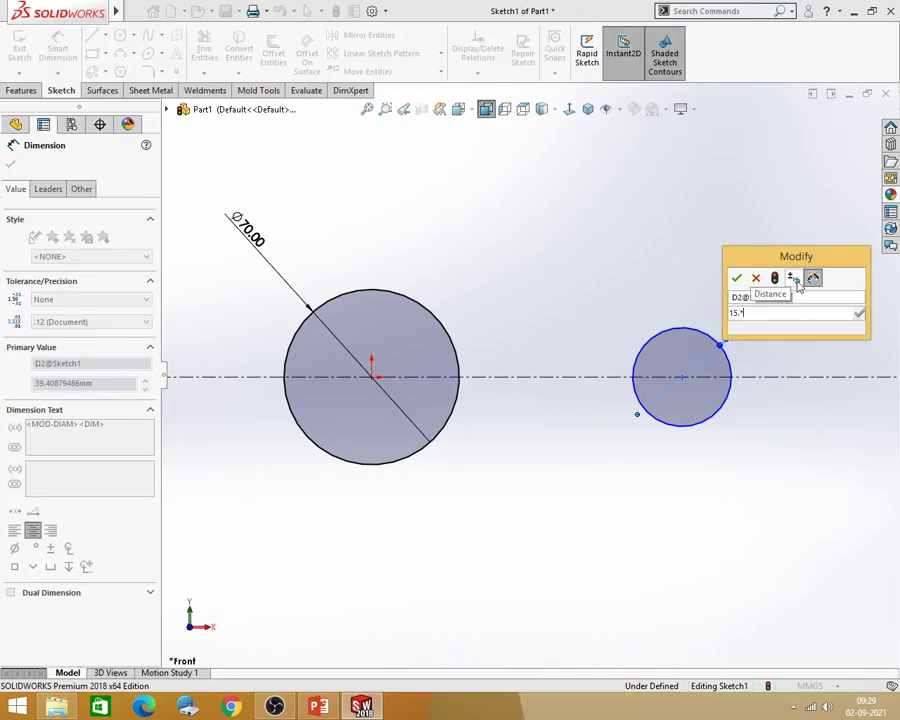
text(5*2)
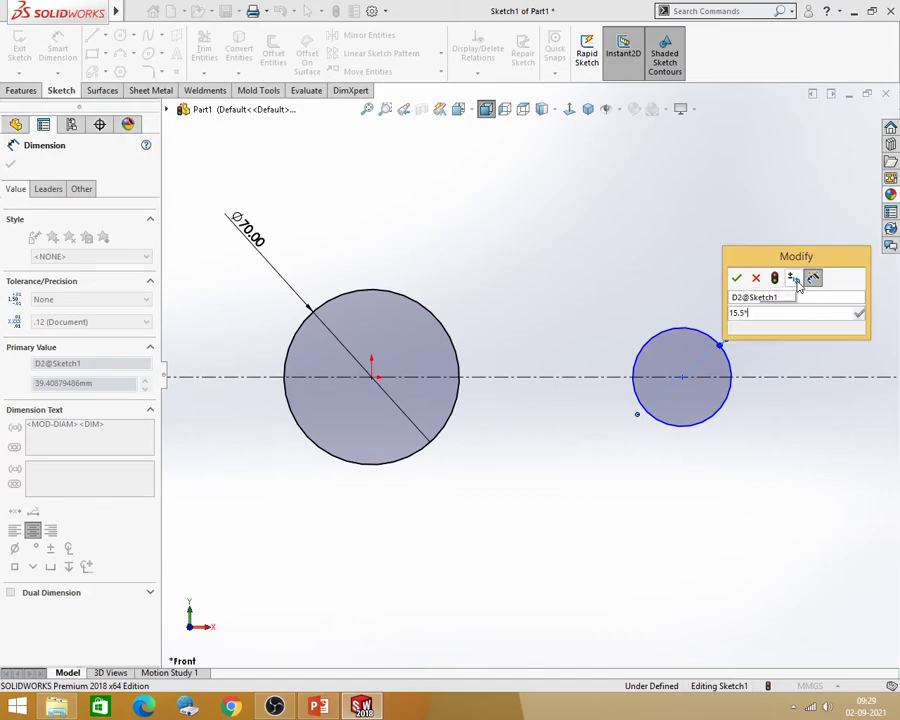
key(Return)
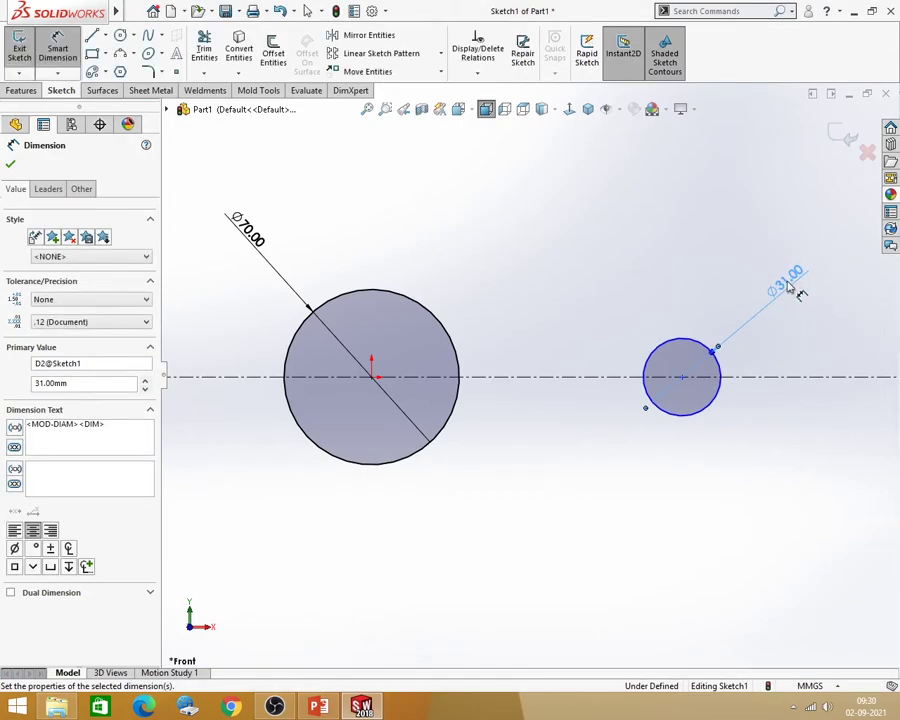
click(530, 360)
click(318, 707)
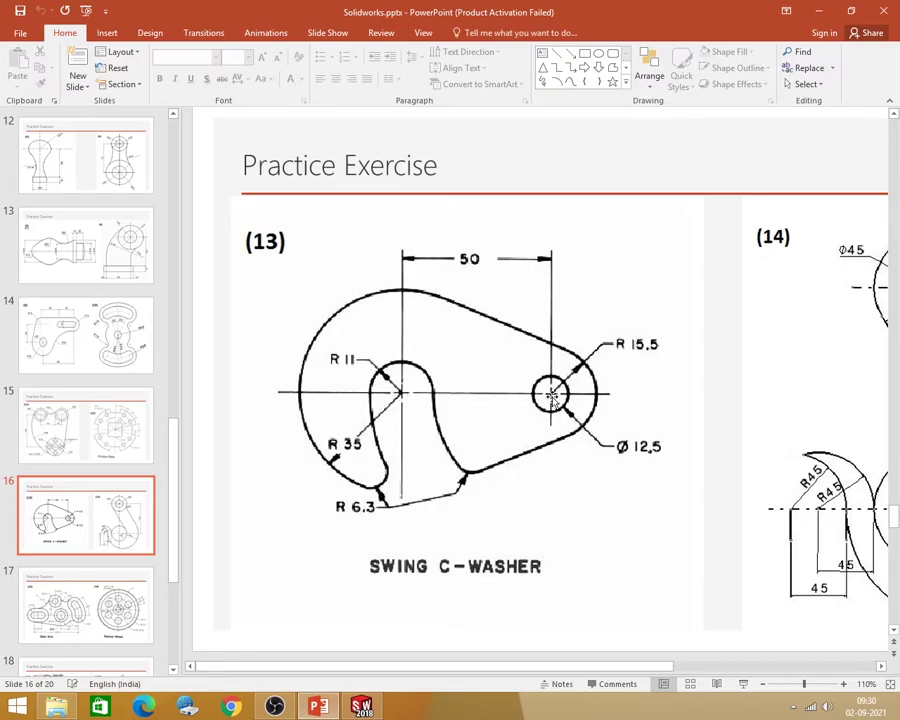
click(820, 11)
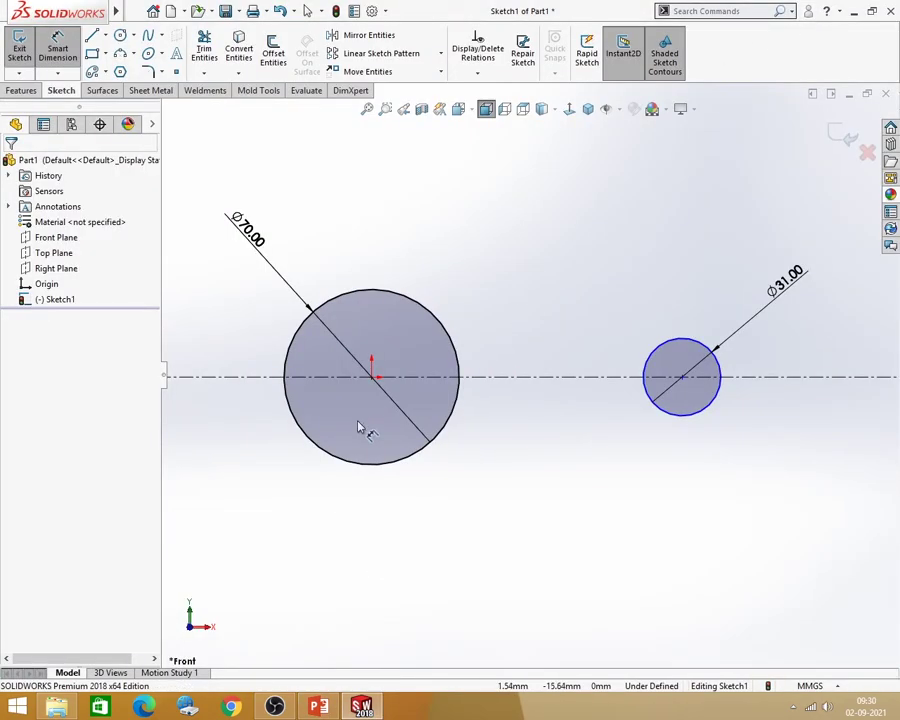
Dimension the two circle centres 50 mm apart and move the Ø31 label outward
click(371, 377)
click(681, 376)
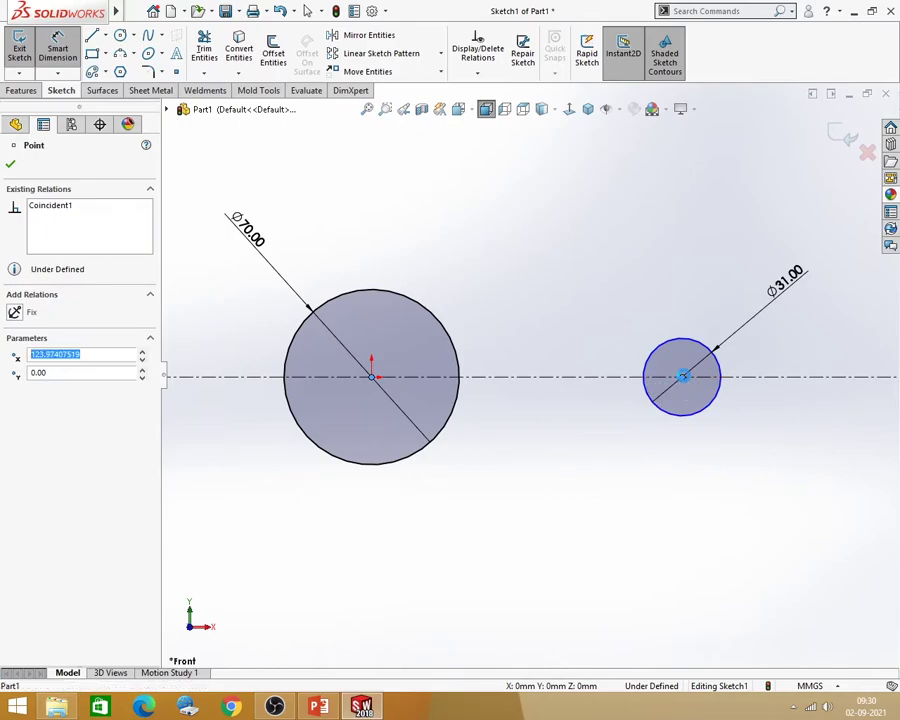
click(538, 177)
text(50)
key(Return)
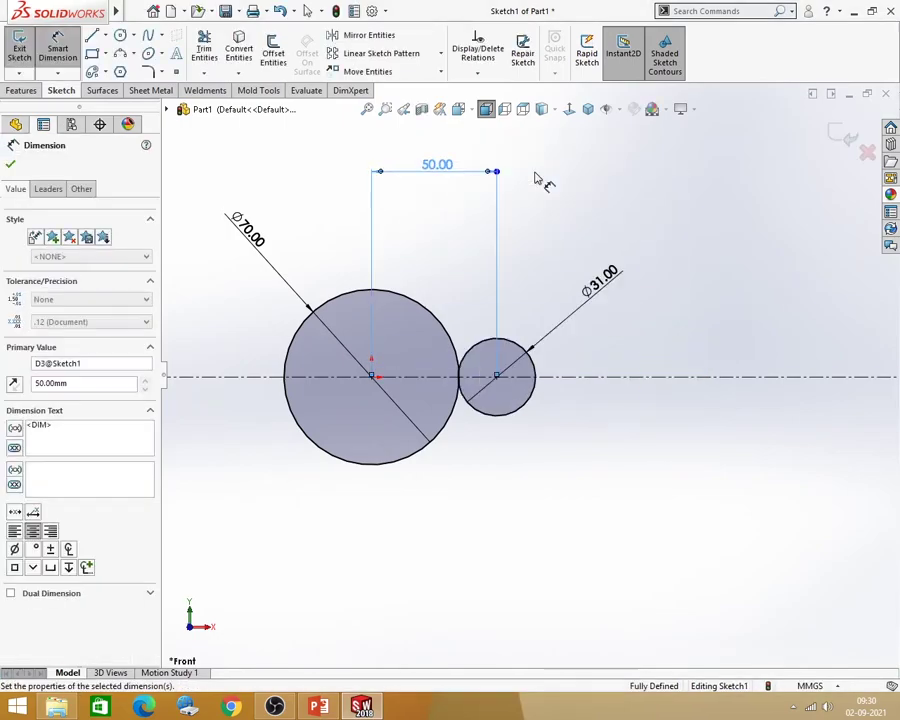
key(Escape)
key(Escape)
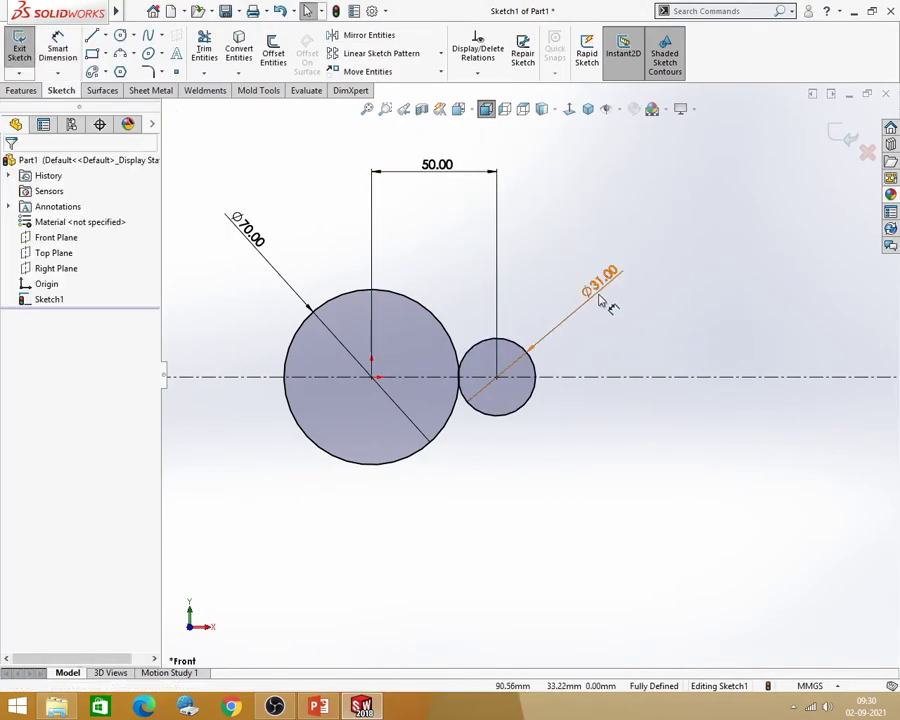
drag(598, 280, 642, 278)
scroll(476, 257, up, 2)
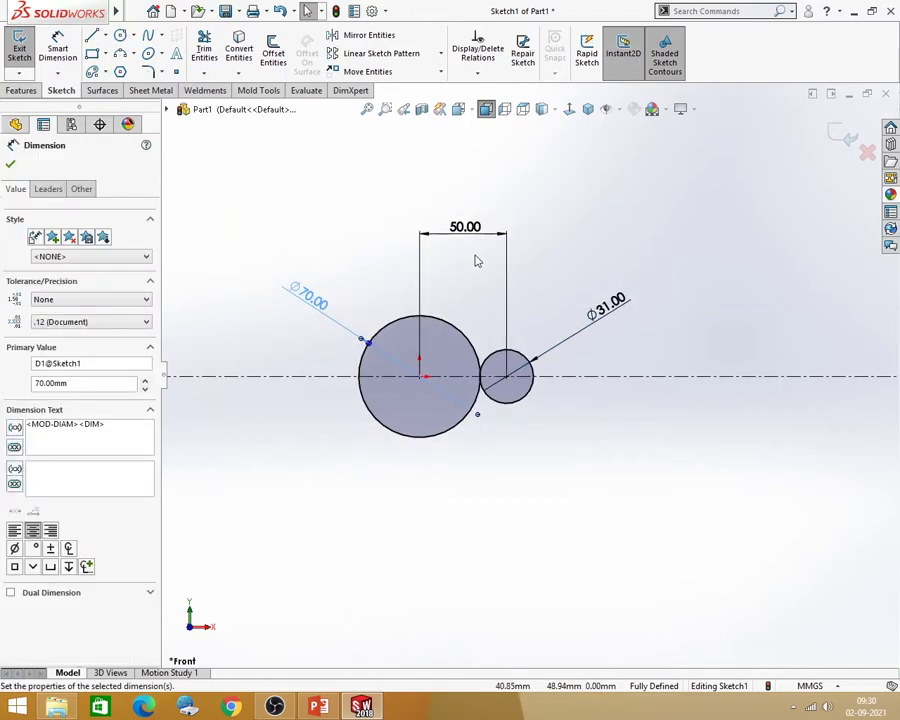
scroll(496, 402, down, 5)
scroll(425, 425, up, 2)
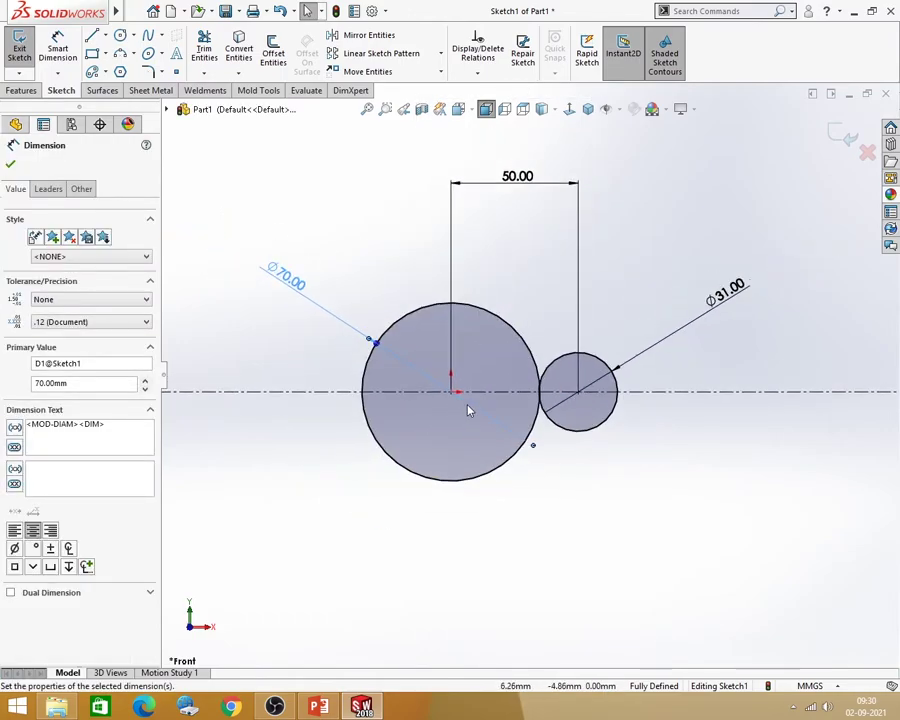
Draw a line from the Ø70 circle's top edge tangent to the Ø31 circle
click(92, 35)
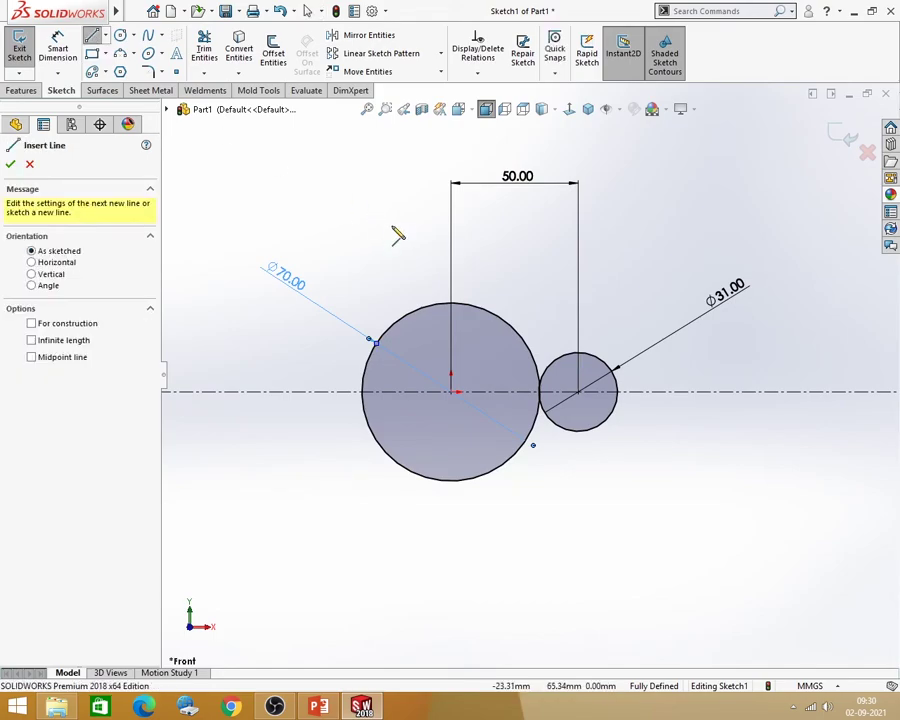
click(437, 312)
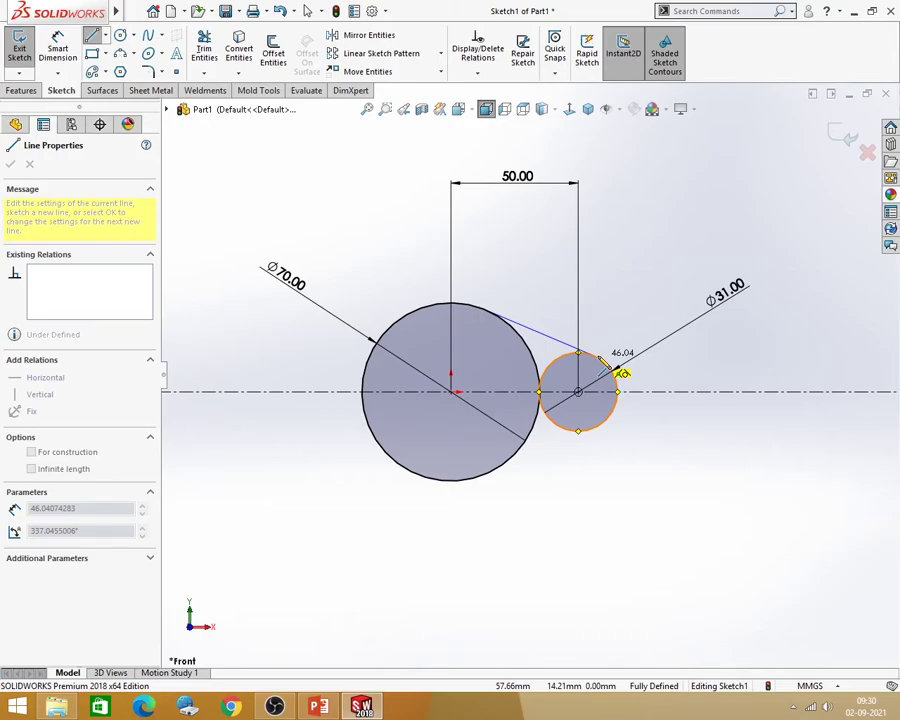
click(600, 358)
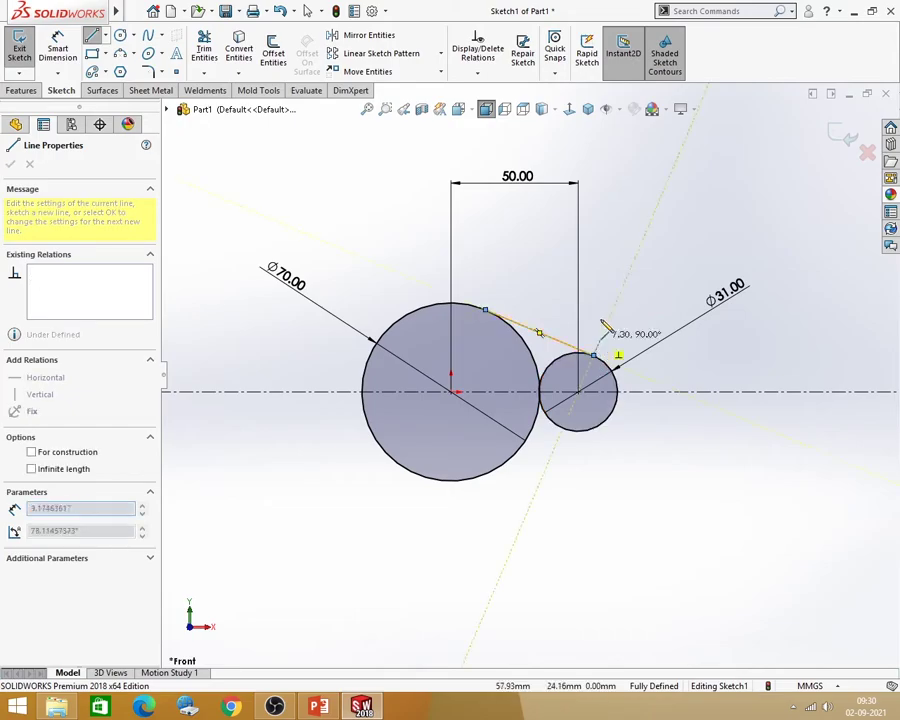
key(Escape)
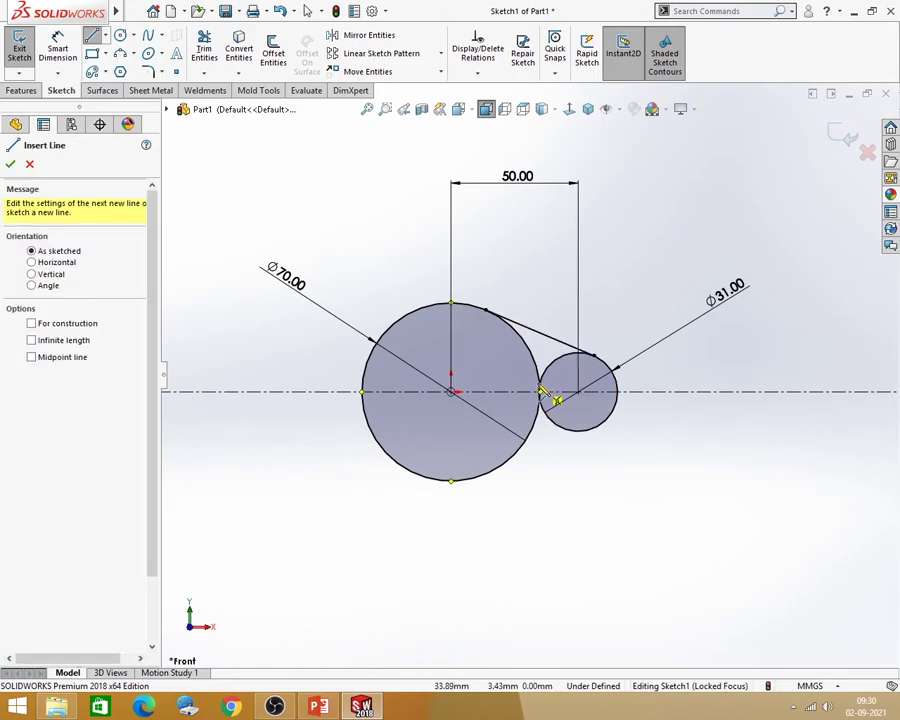
scroll(554, 398, down, 1)
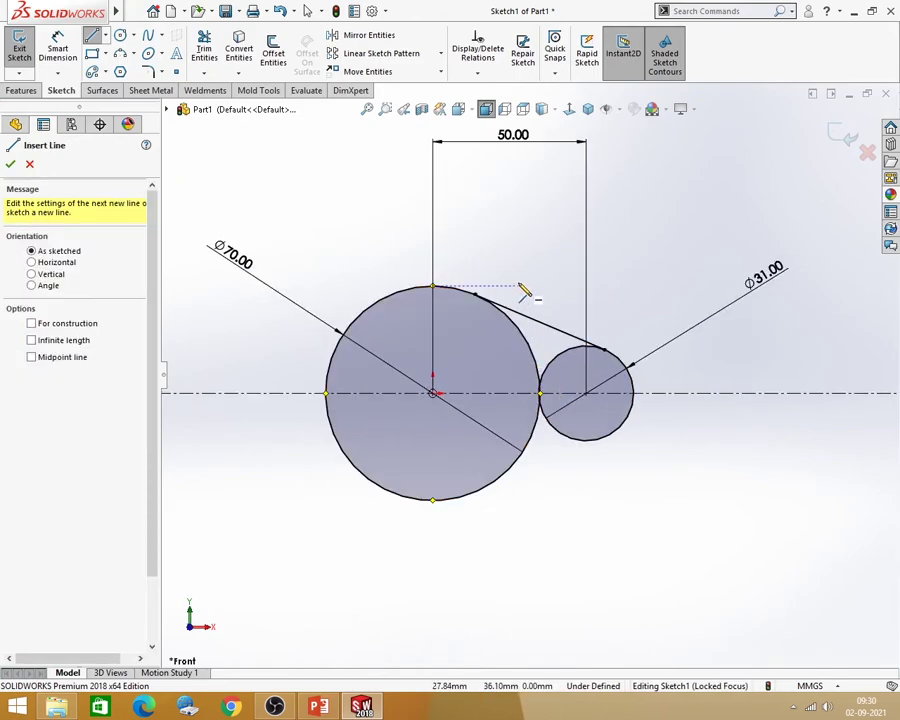
scroll(490, 375, down, 2)
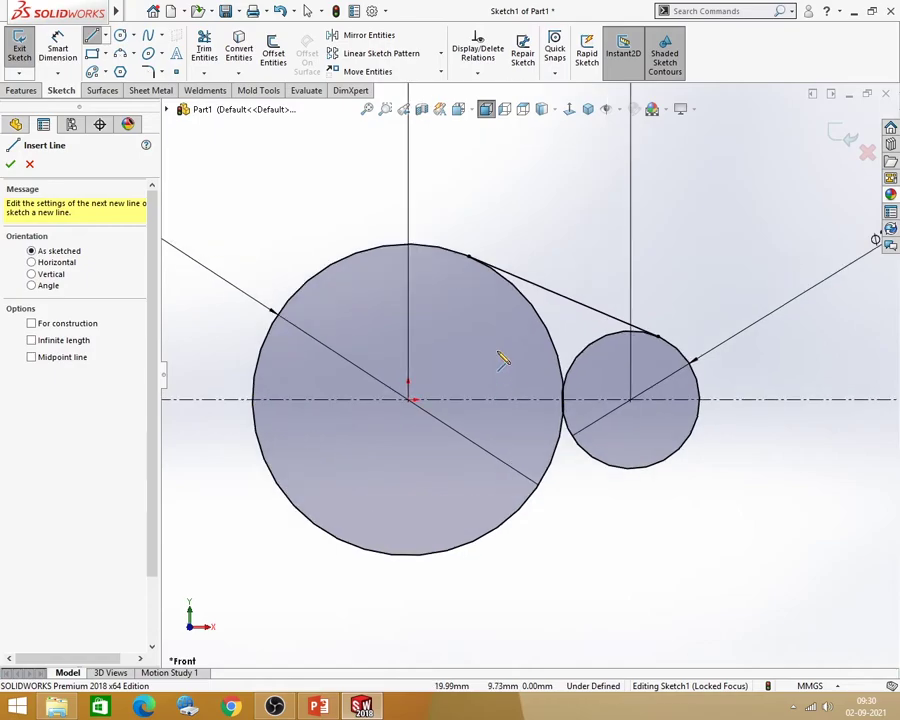
scroll(470, 260, up, 1)
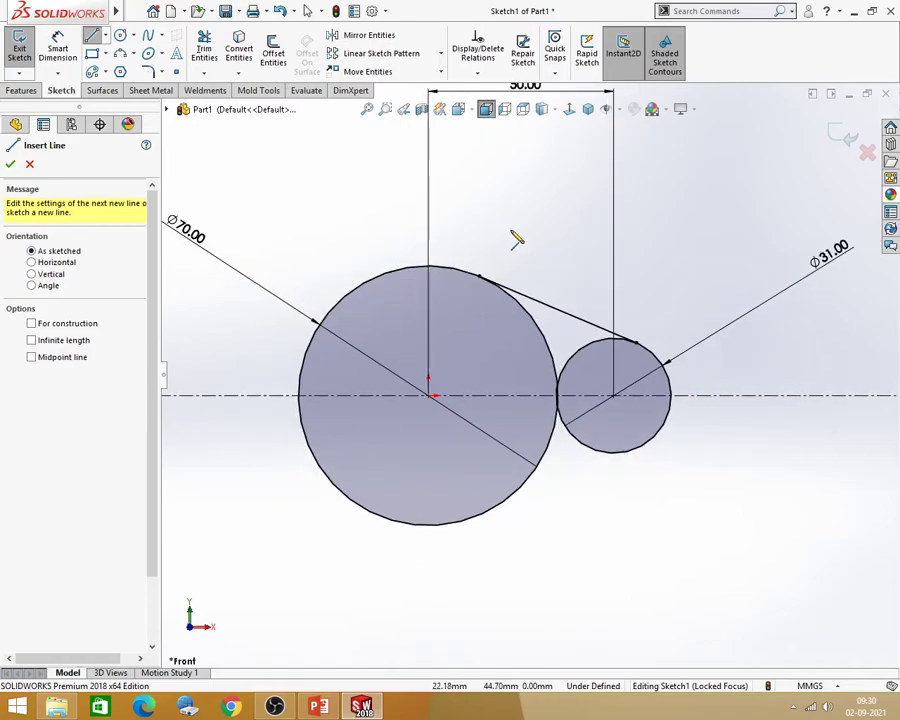
key(Escape)
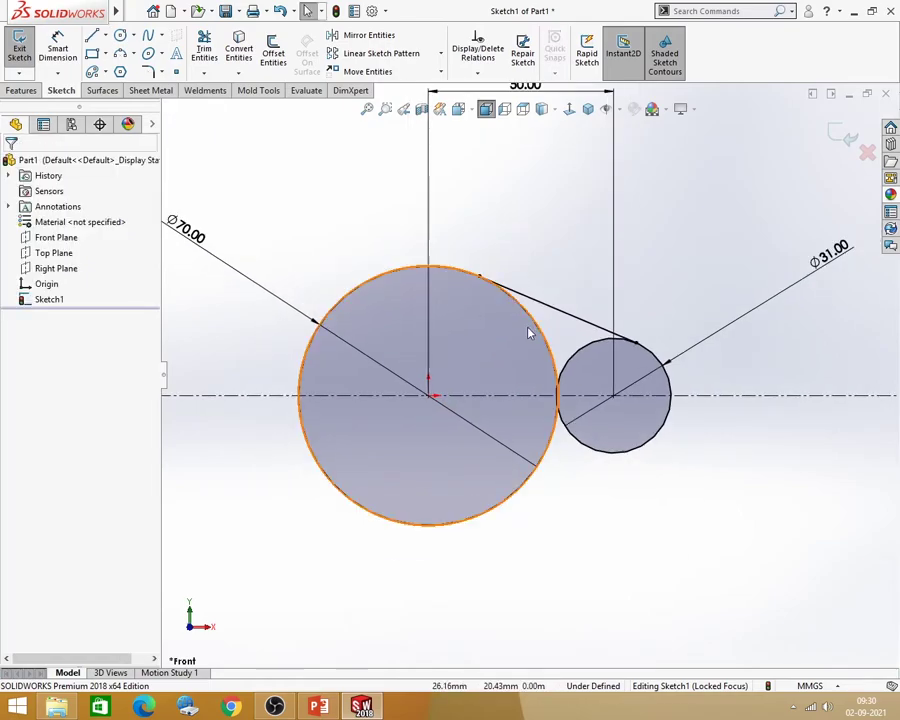
scroll(537, 305, down, 1)
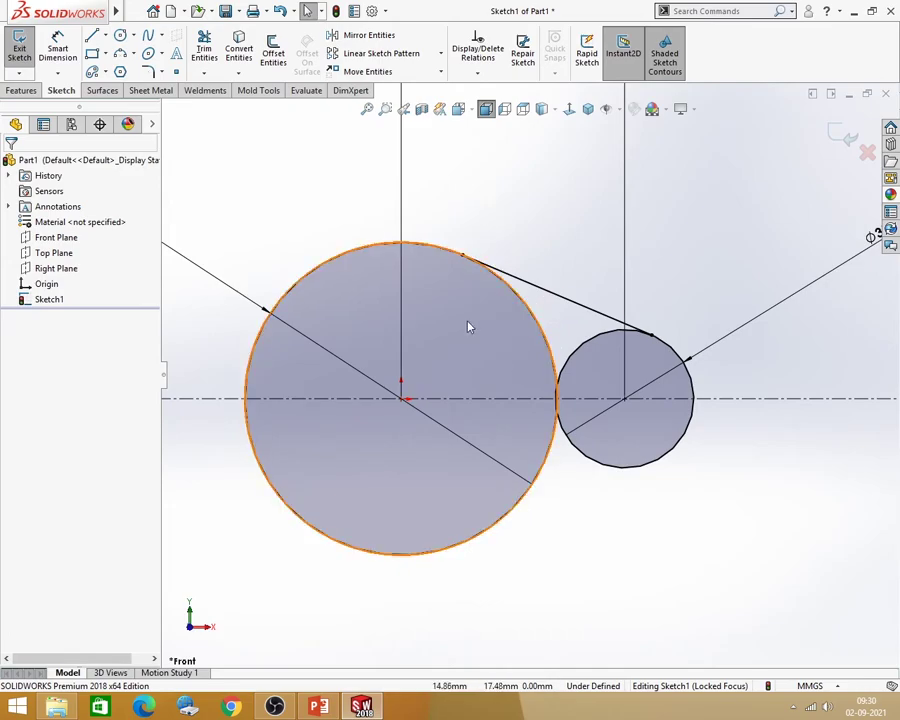
scroll(510, 366, up, 1)
scroll(543, 390, down, 2)
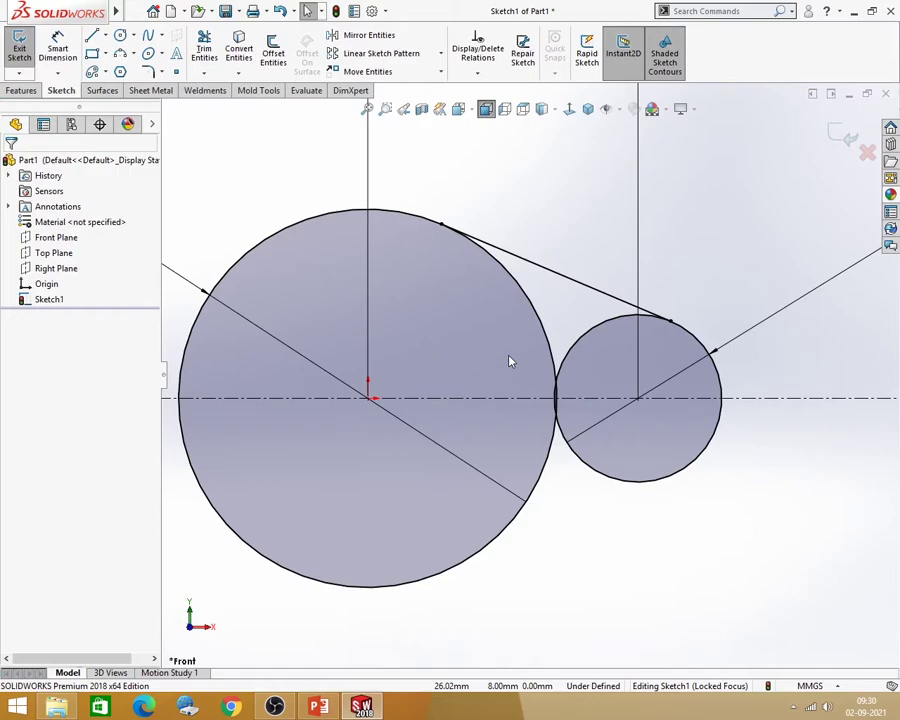
Draw a circle centred at the origin and dimension it to Ø22
scroll(510, 361, up, 1)
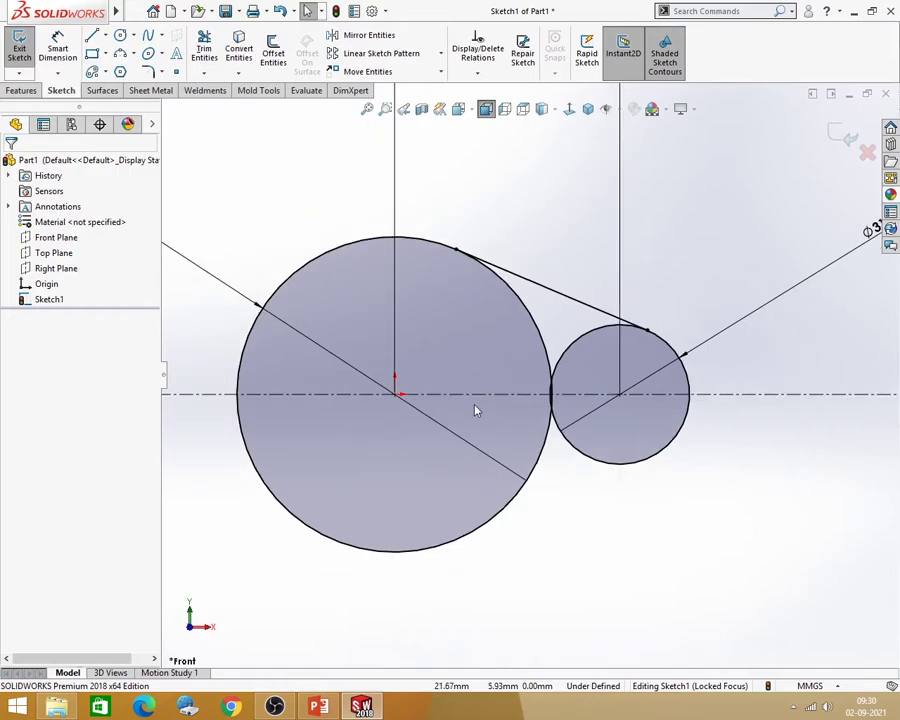
click(322, 710)
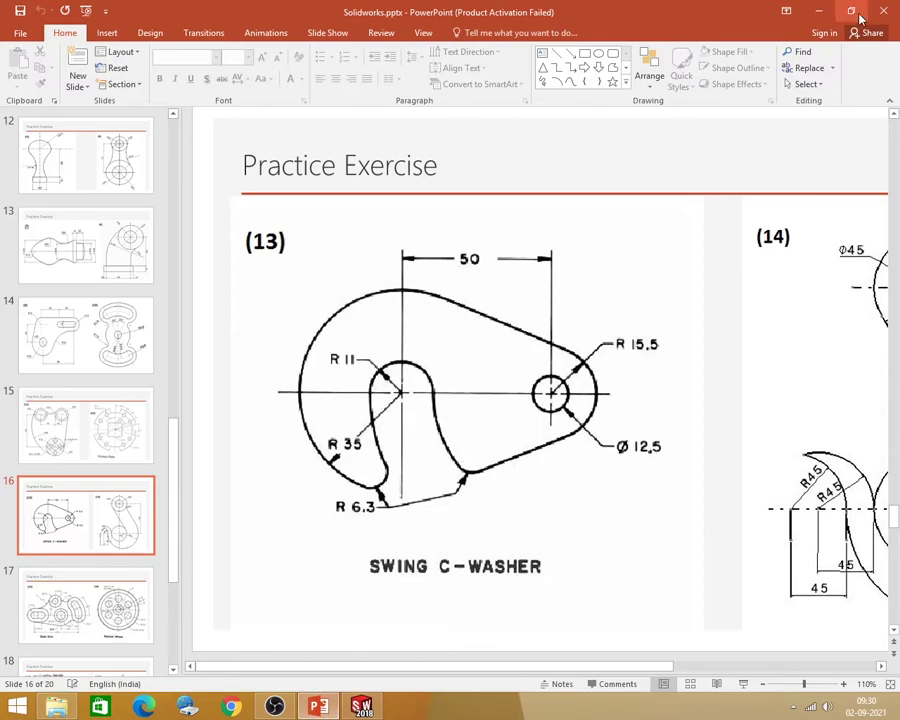
click(818, 10)
click(120, 36)
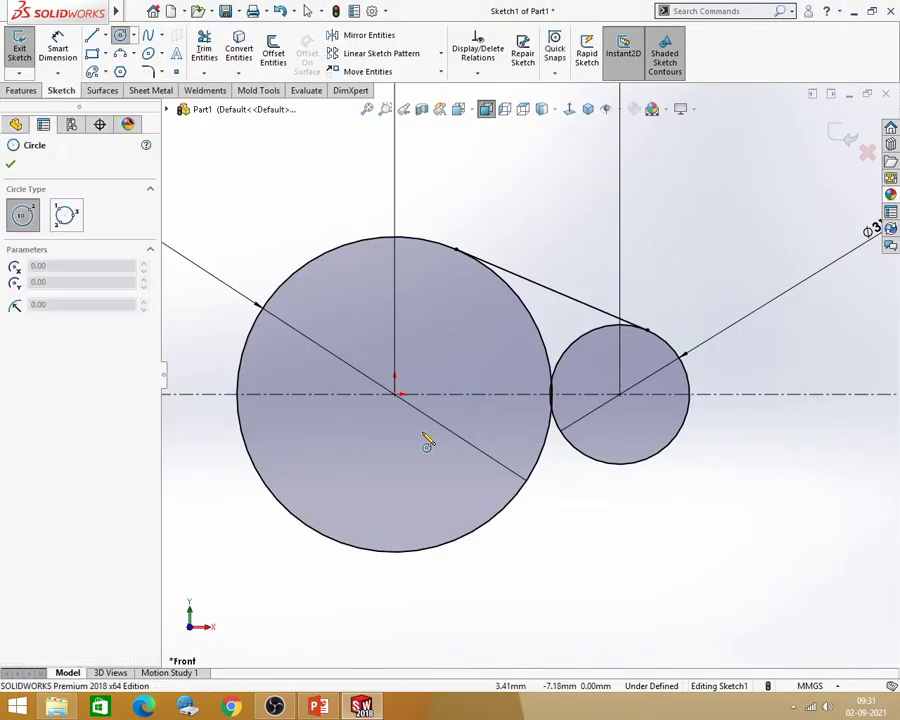
click(396, 393)
click(420, 450)
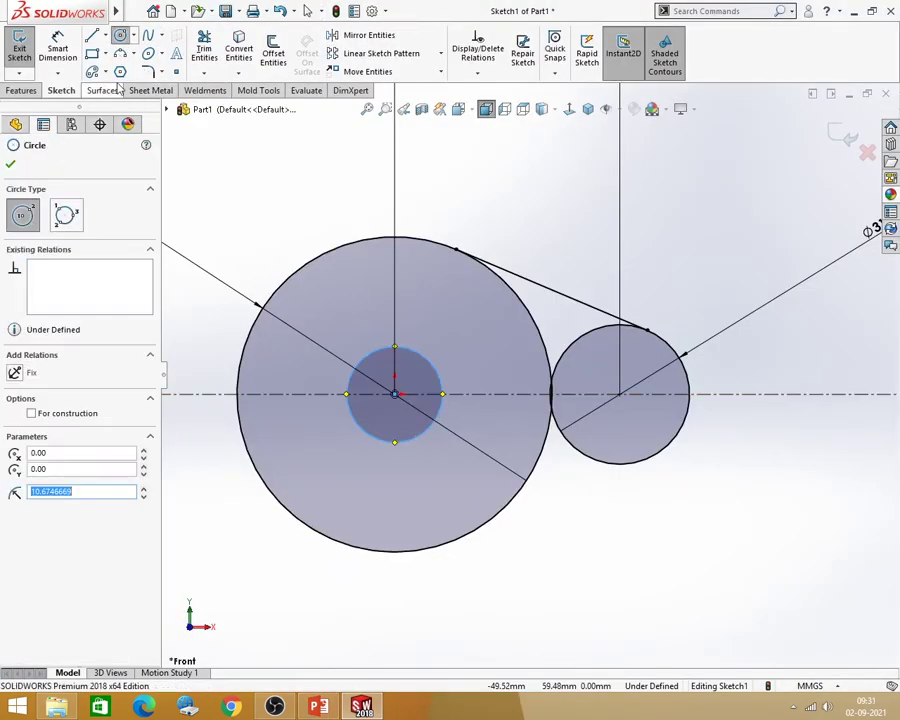
key(Escape)
click(372, 350)
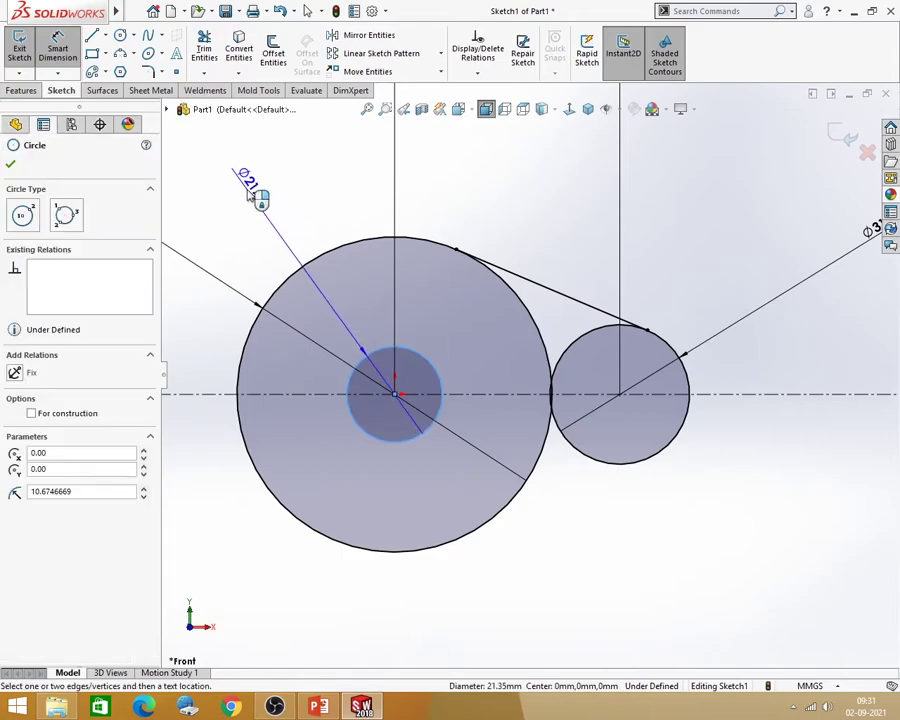
click(247, 190)
text(22.00mm)
click(250, 195)
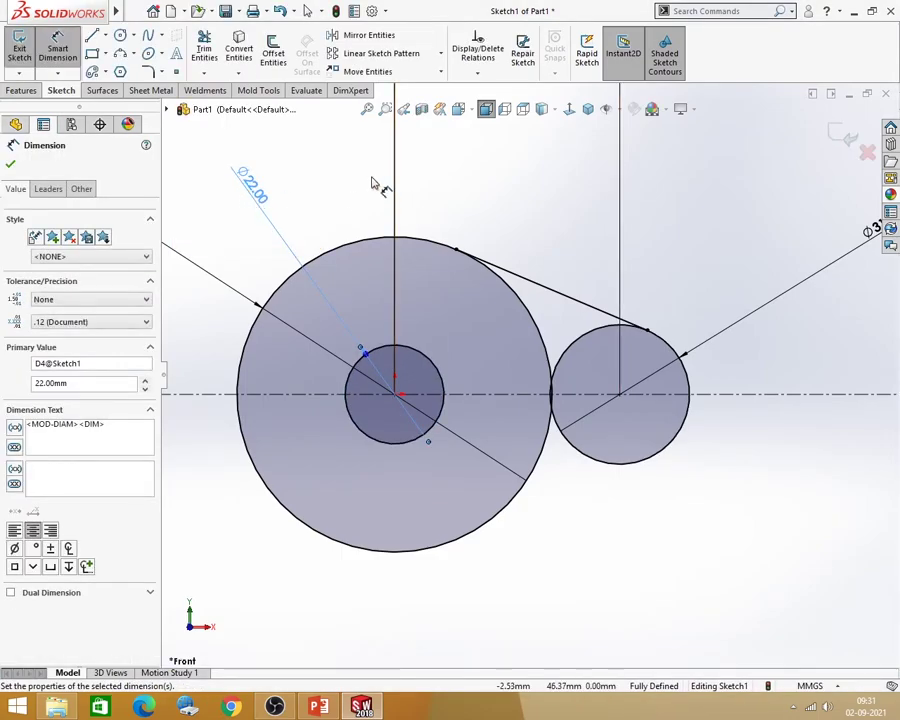
key(f)
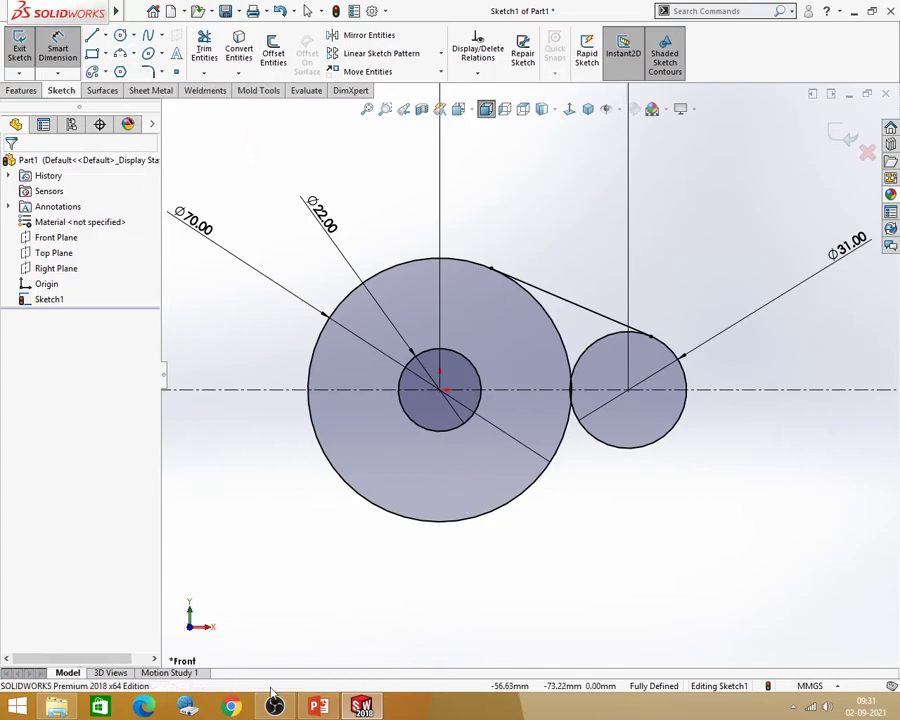
Draw a vertical midpoint centerline through the origin, extending below the large circle
click(319, 707)
click(321, 709)
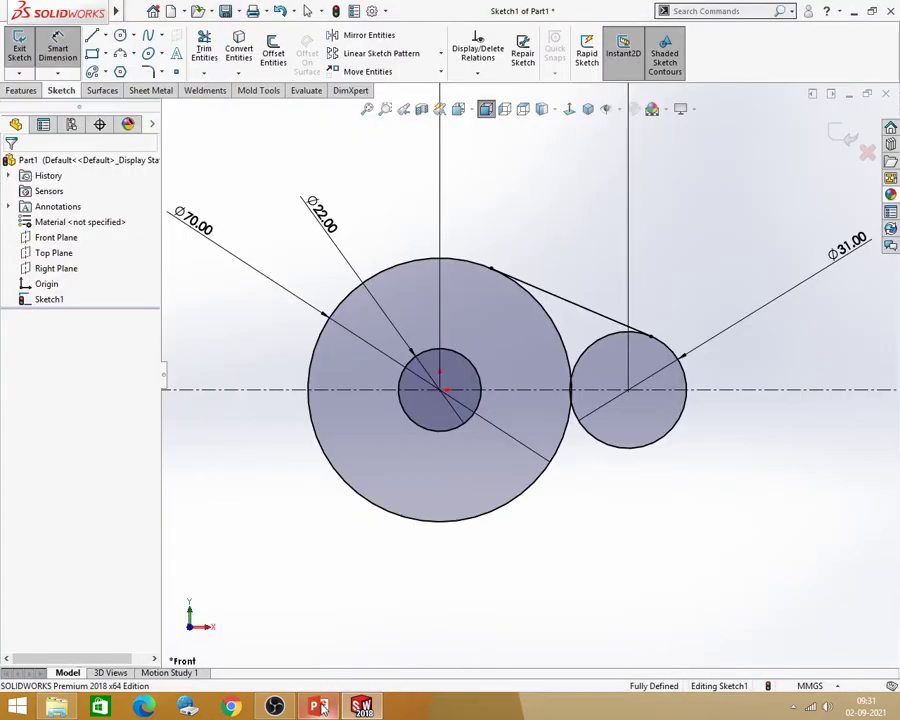
click(104, 36)
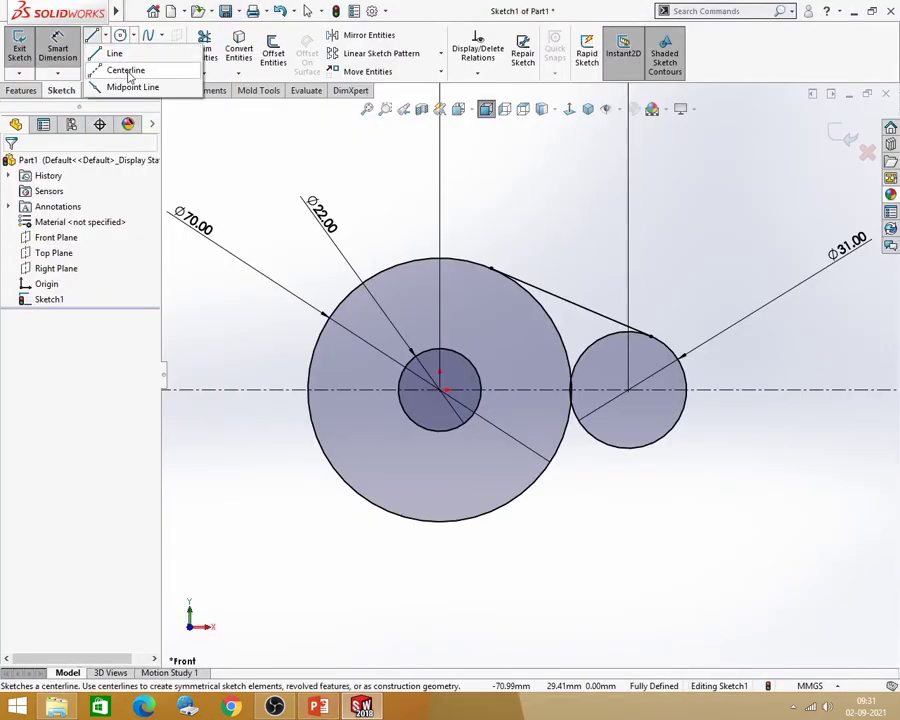
click(126, 70)
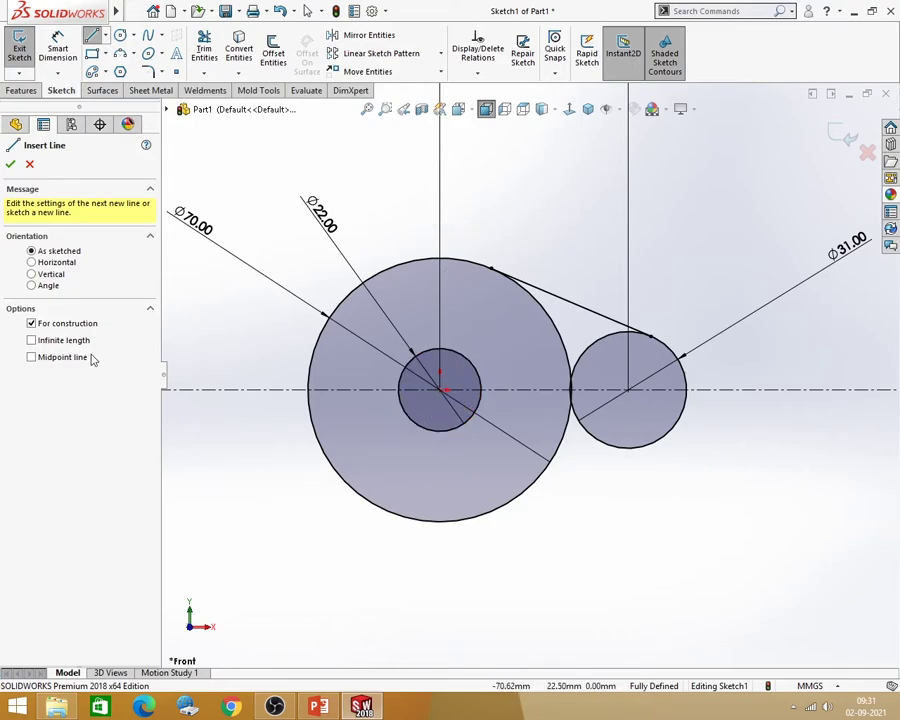
click(31, 357)
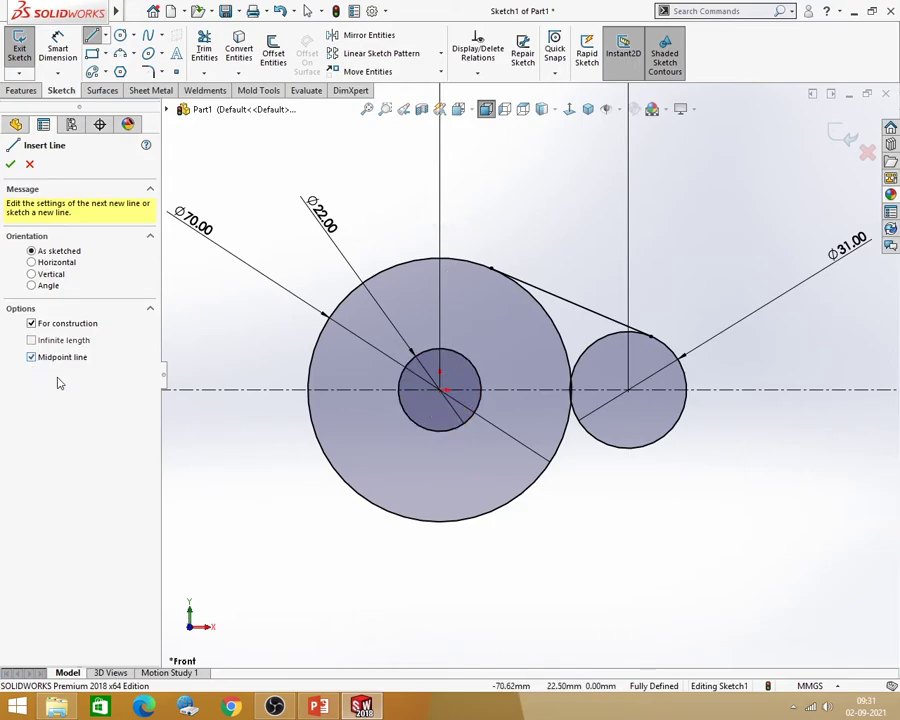
click(440, 390)
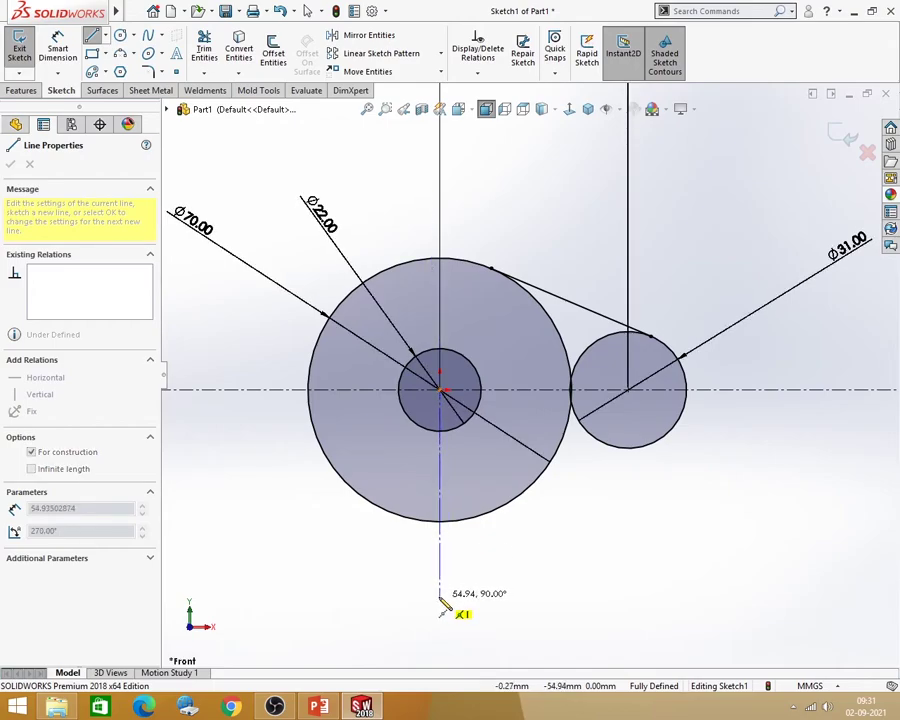
click(440, 596)
key(Escape)
key(Escape)
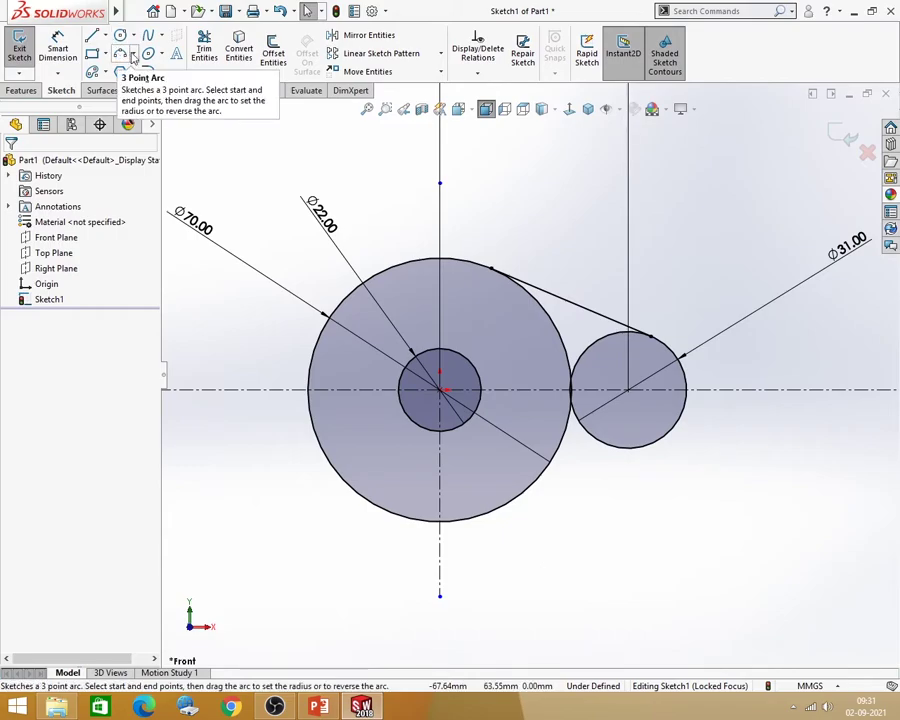
Draw two 3-point arcs from the Ø22 circle down to the Ø70 circle's bottom edge
click(133, 57)
click(105, 77)
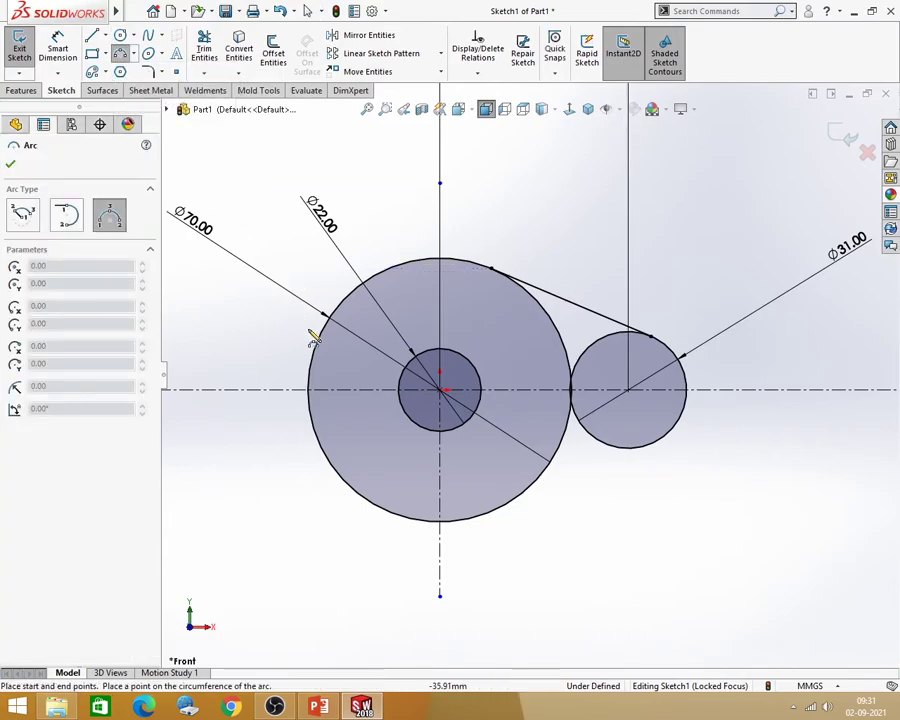
click(404, 384)
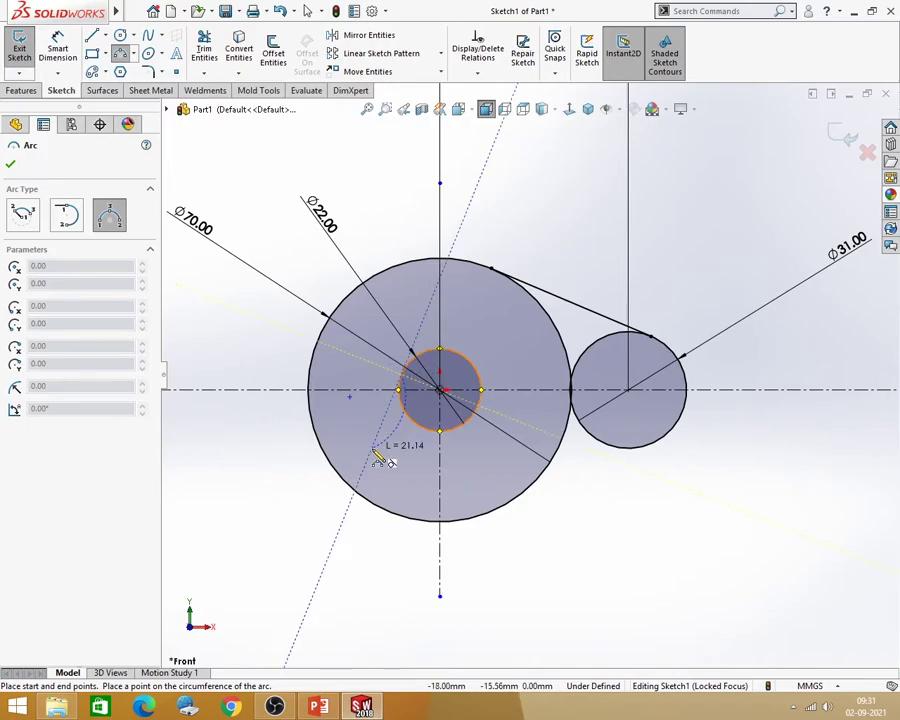
click(408, 518)
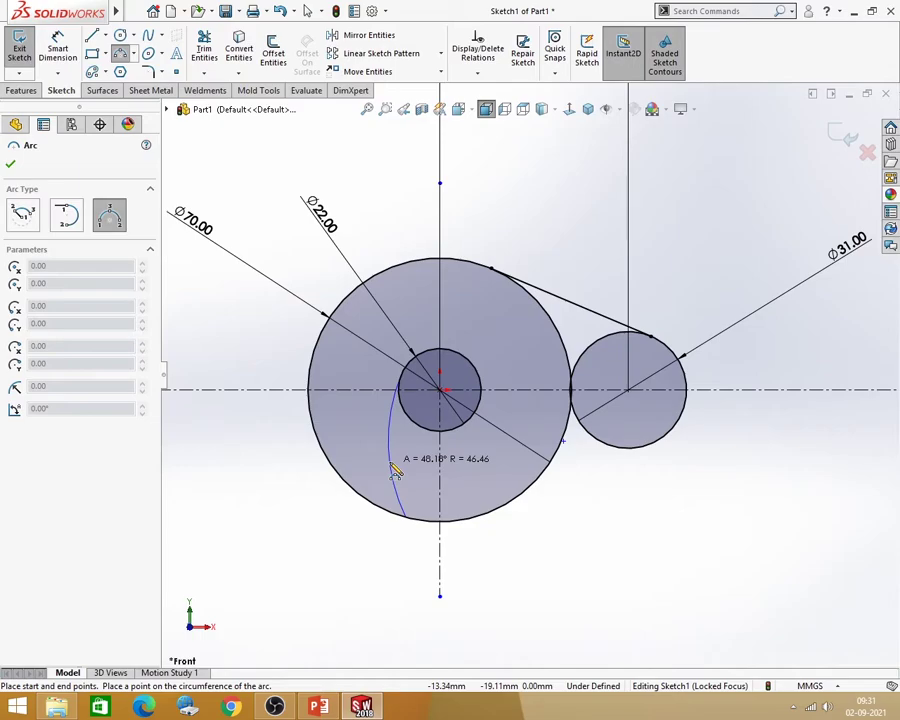
click(395, 473)
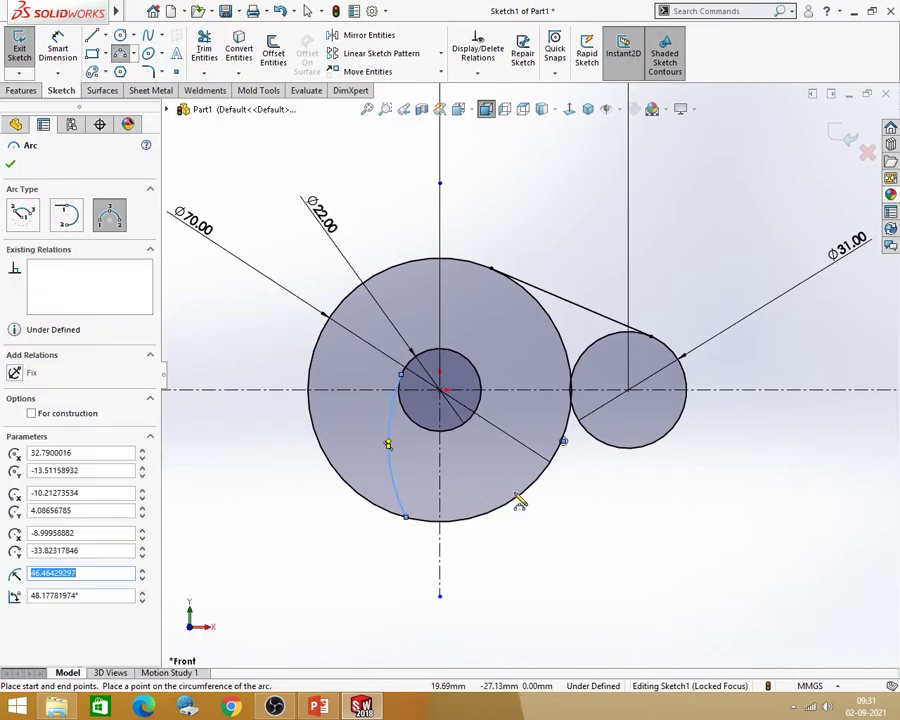
click(480, 412)
click(530, 484)
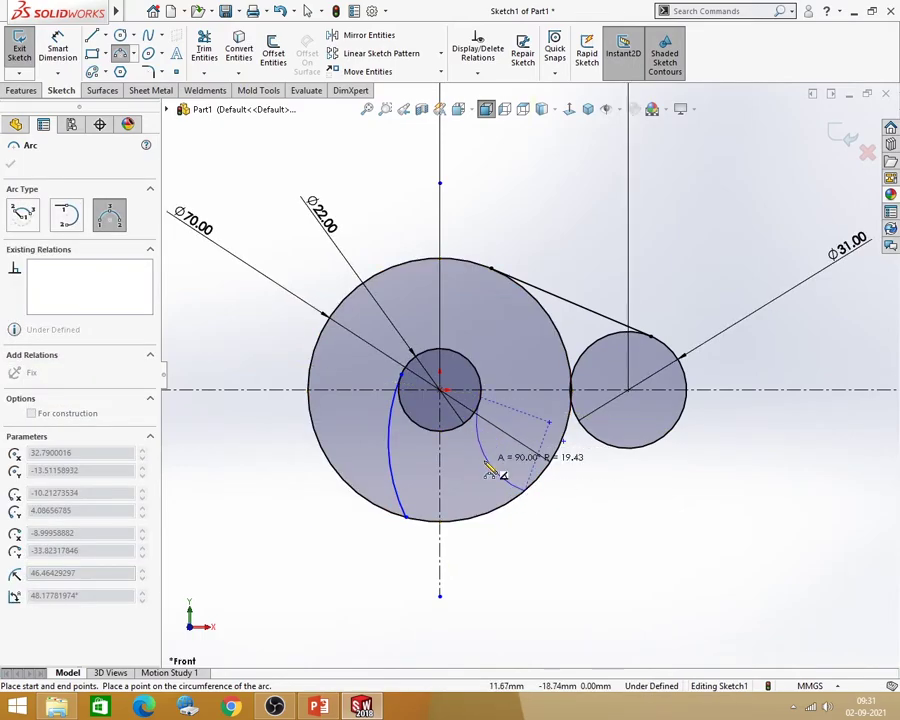
click(502, 473)
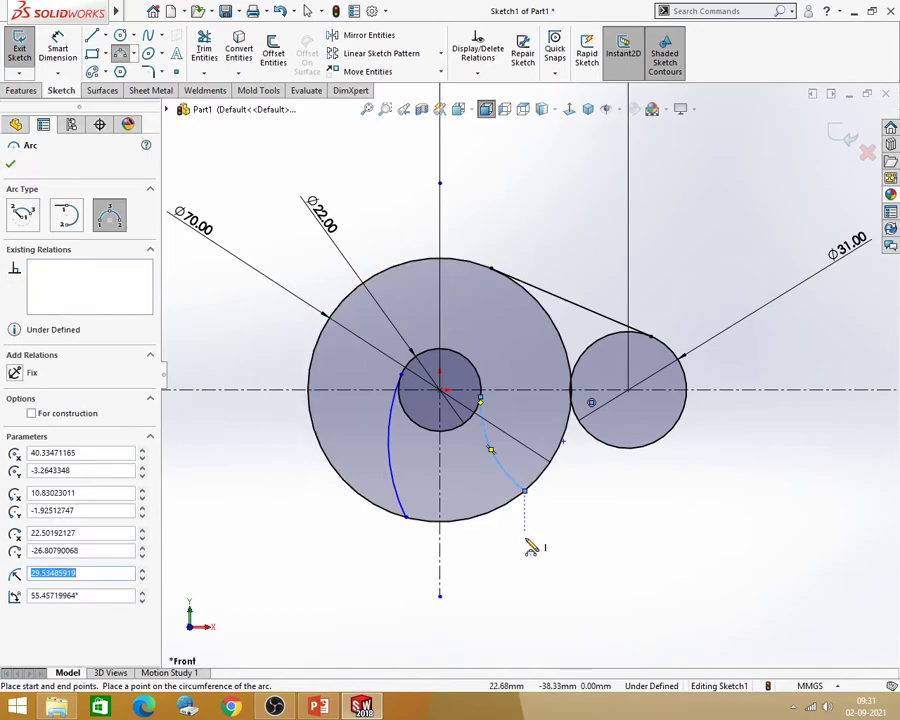
Compare with the reference slide and drag the right arc's lower end along the large circle
click(318, 706)
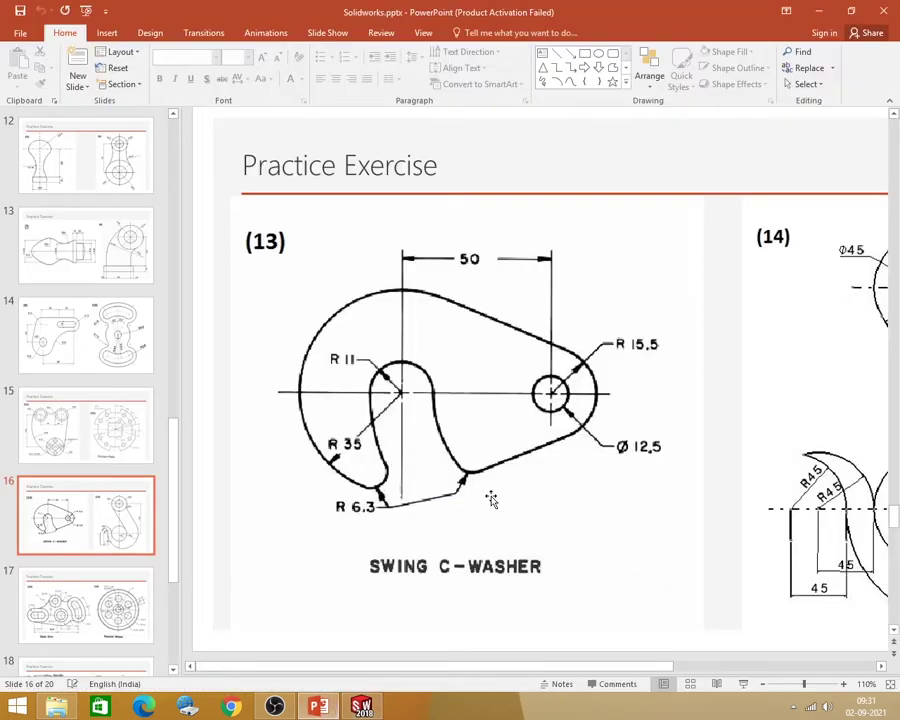
key(alt+Tab)
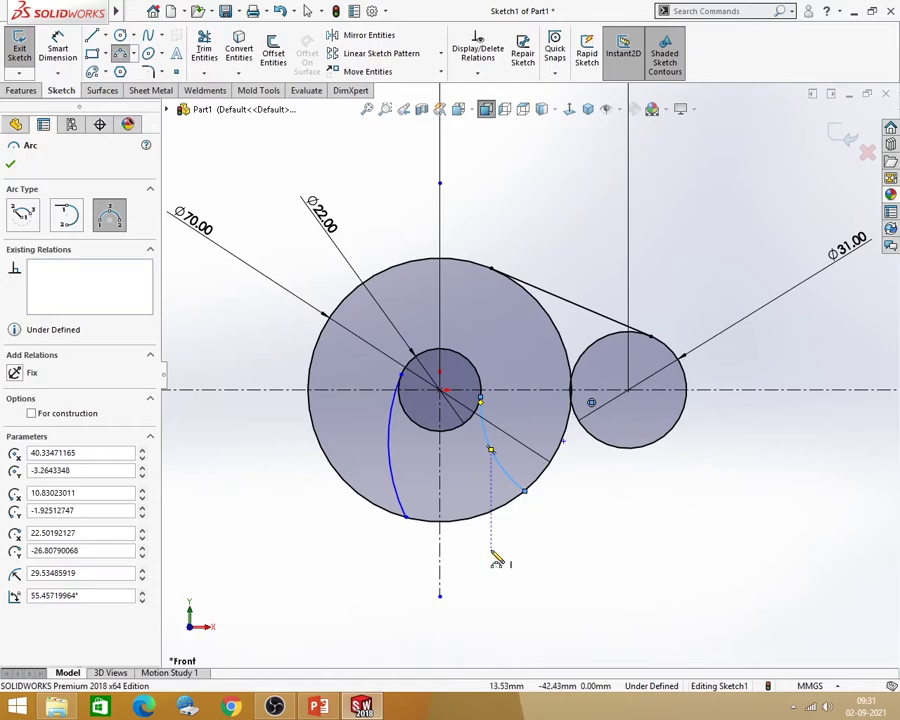
key(Escape)
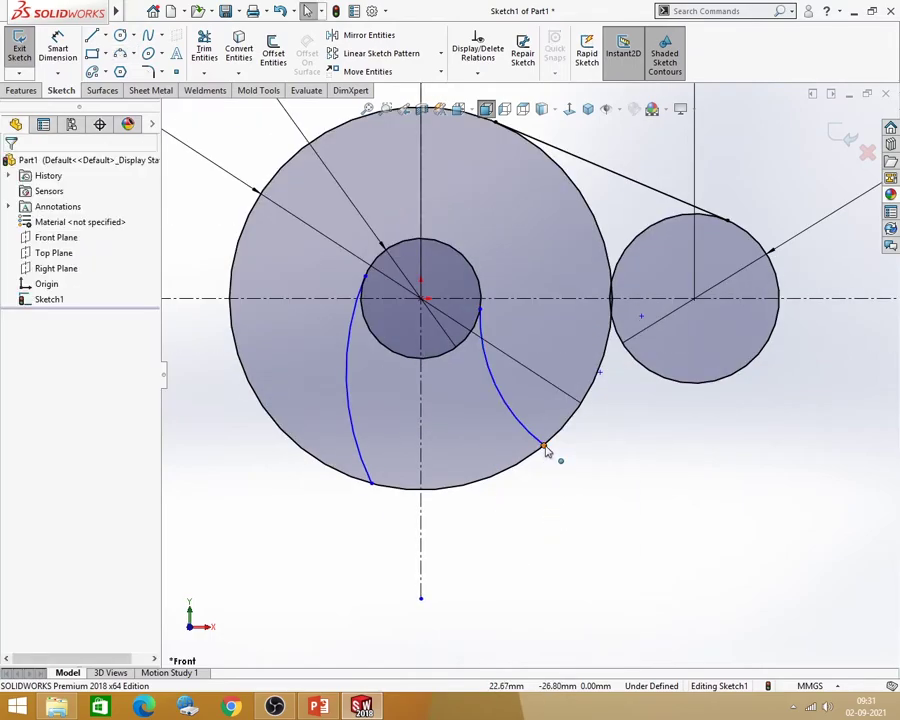
mouse_move(545, 450)
mouse_down()
mouse_move(462, 480)
mouse_move(502, 470)
mouse_up()
key(Escape)
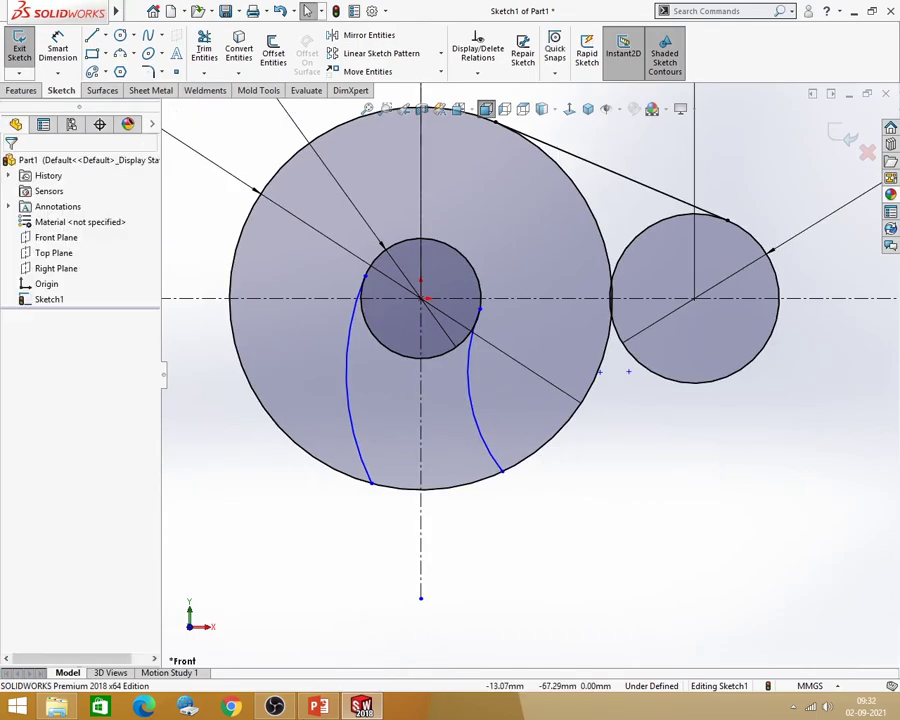
key(alt+Tab)
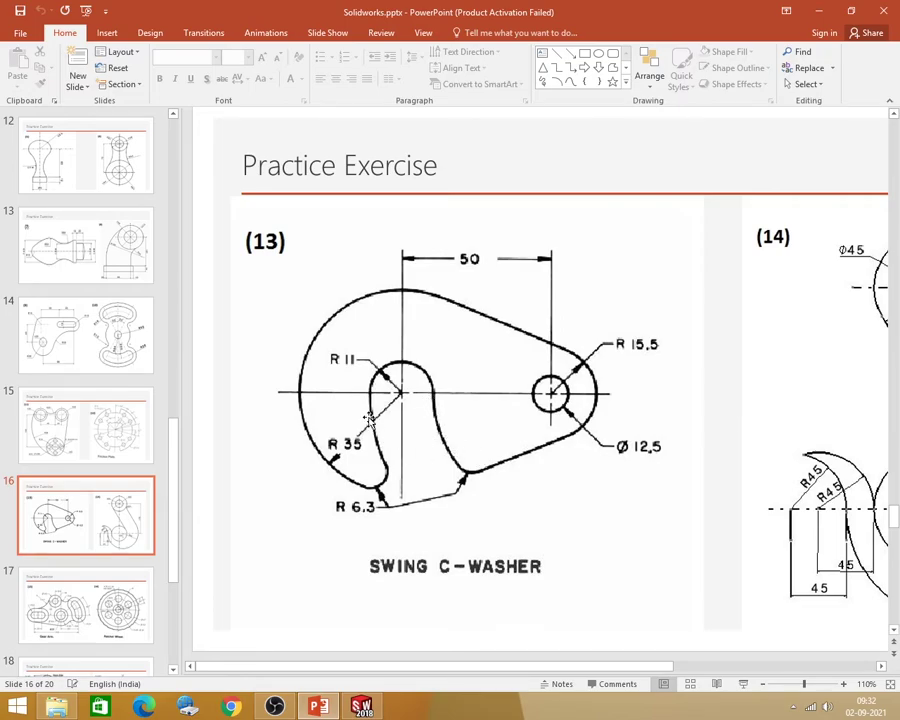
Make the two slot arcs equal in radius
key(alt+Tab)
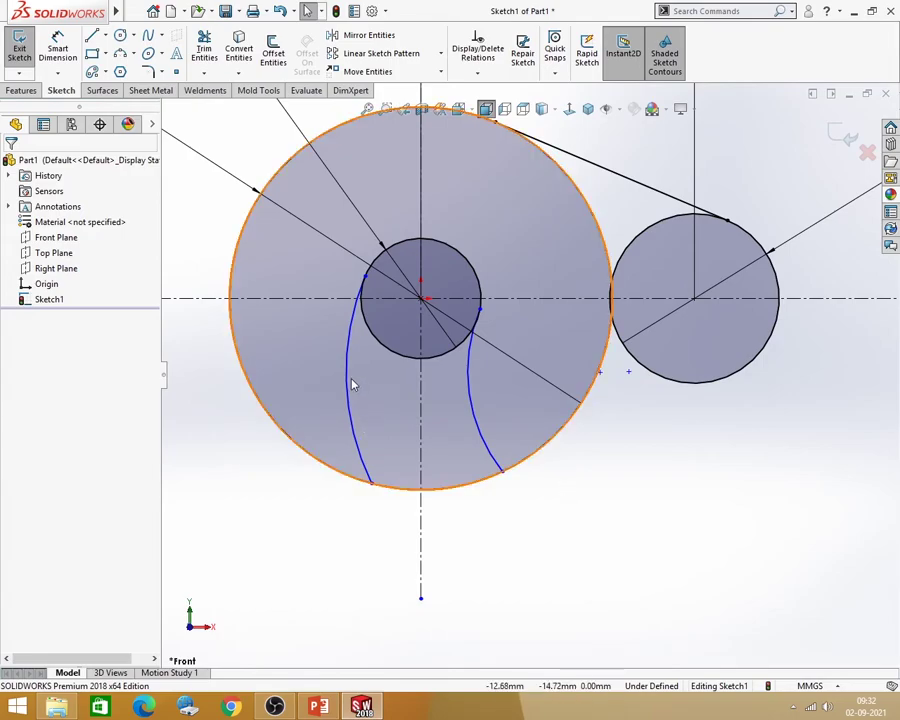
click(349, 380)
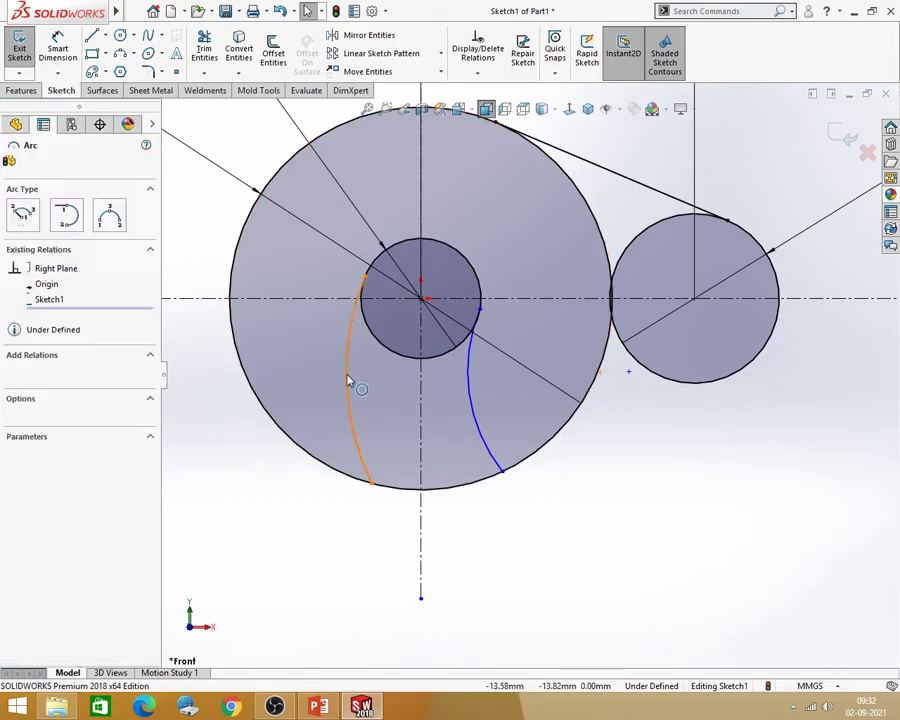
ctrl+click(471, 386)
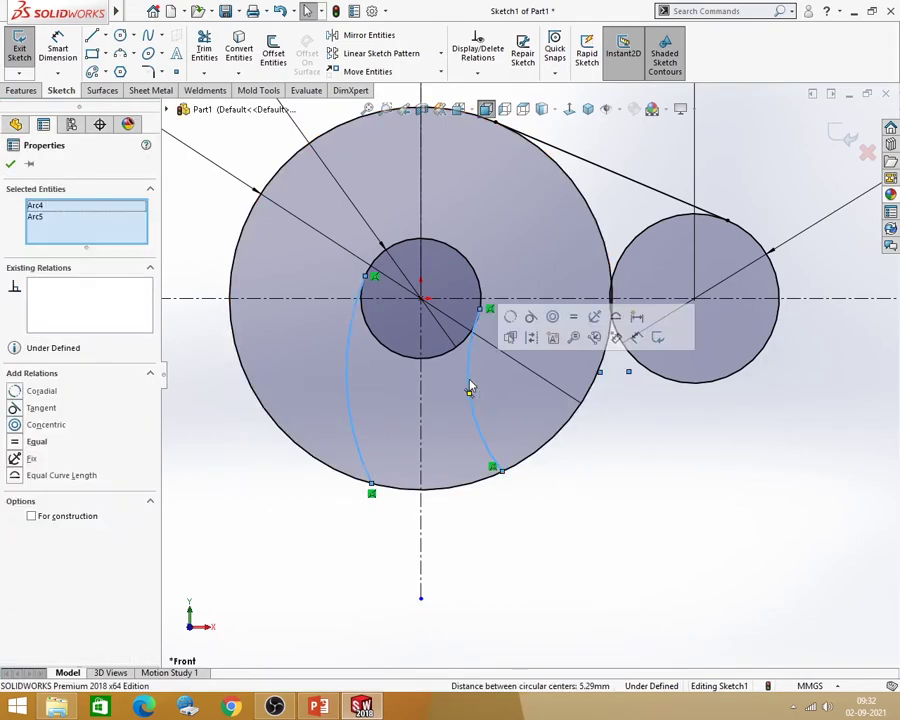
click(574, 318)
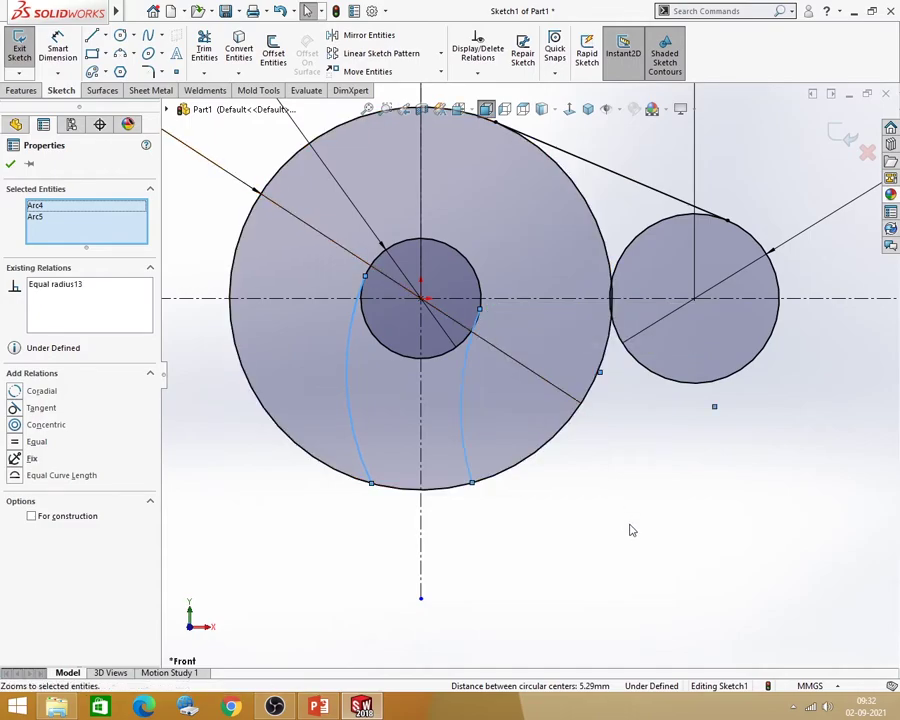
click(630, 530)
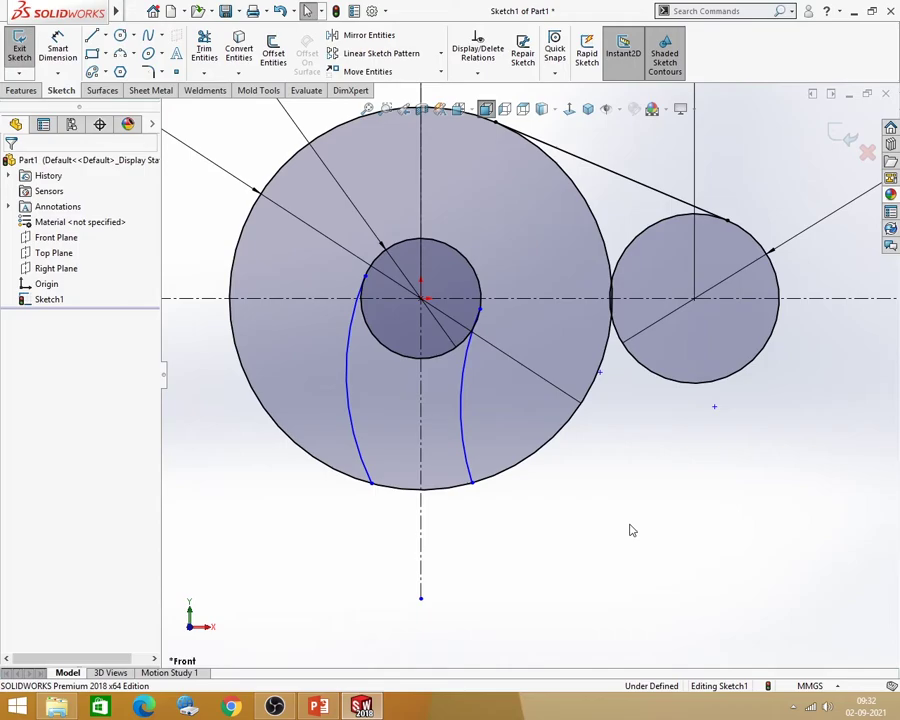
Make both slot arcs tangent to the Ø22 circle
click(366, 318)
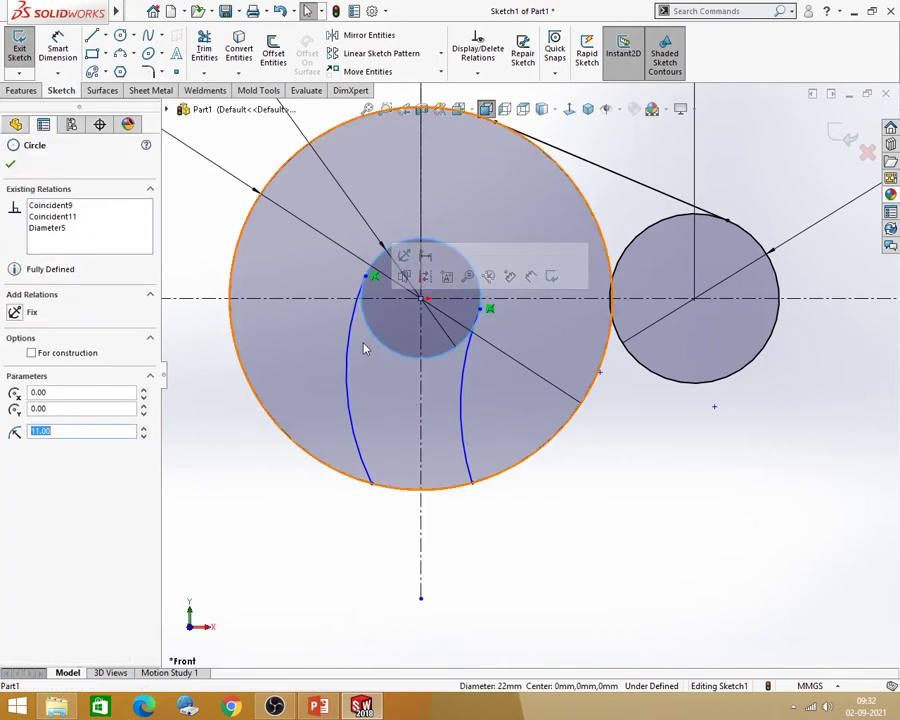
ctrl+click(354, 333)
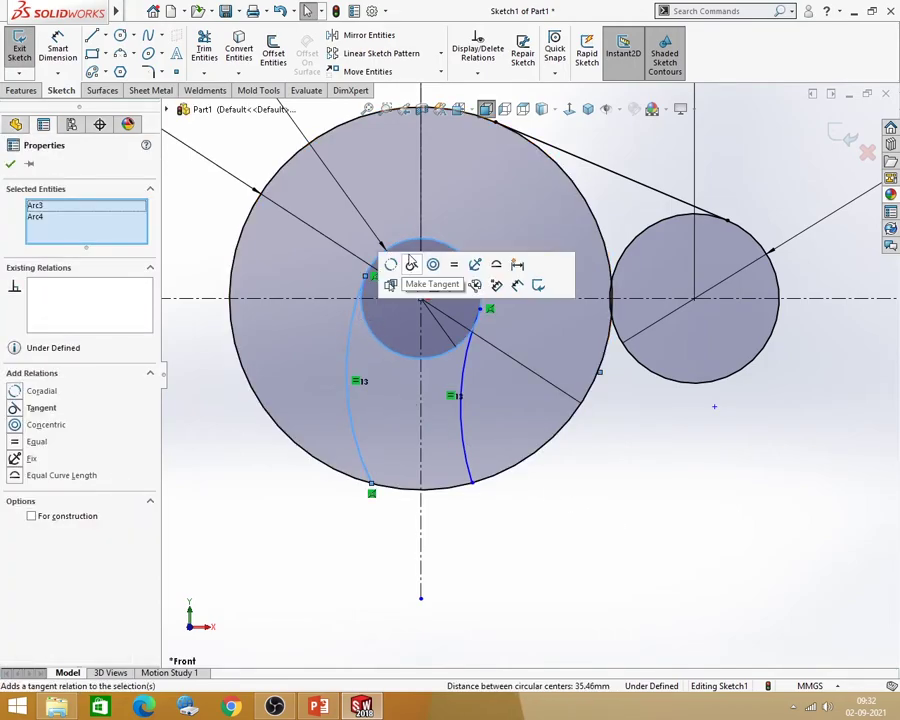
click(413, 266)
click(675, 584)
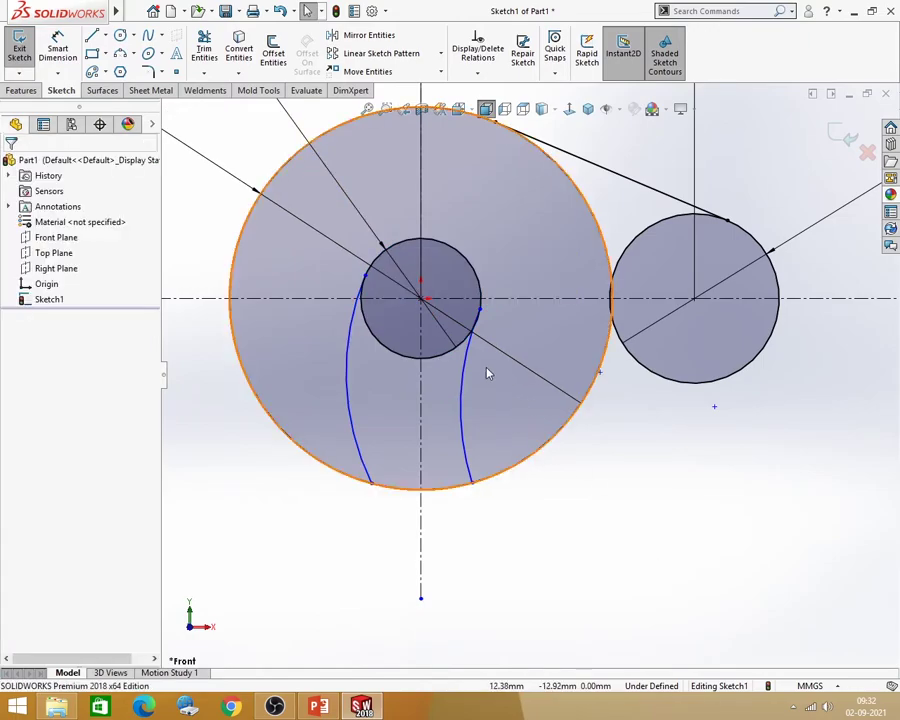
click(468, 362)
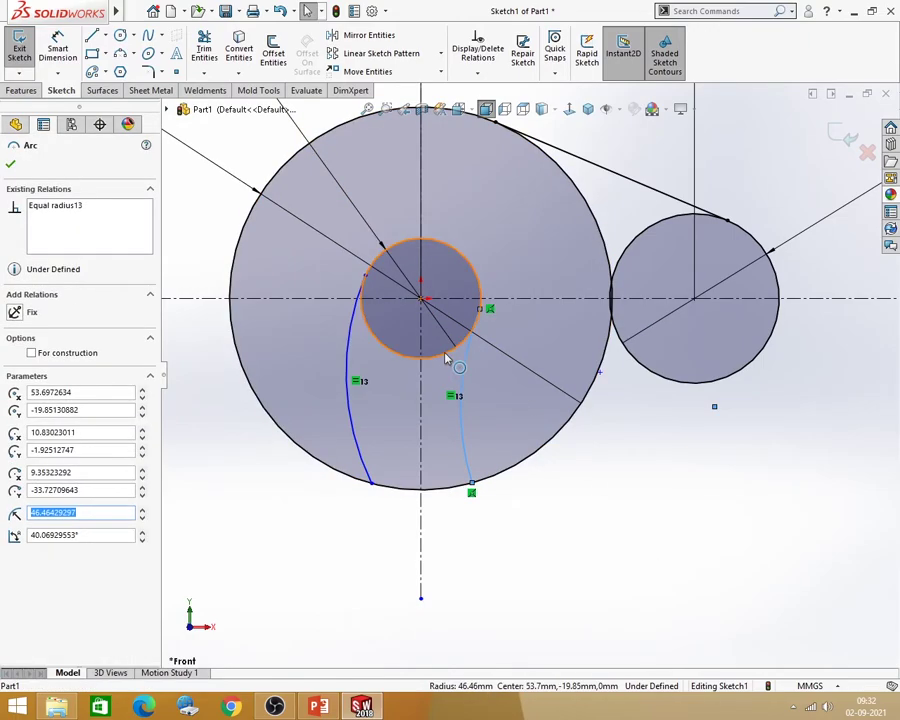
ctrl+click(455, 350)
click(506, 290)
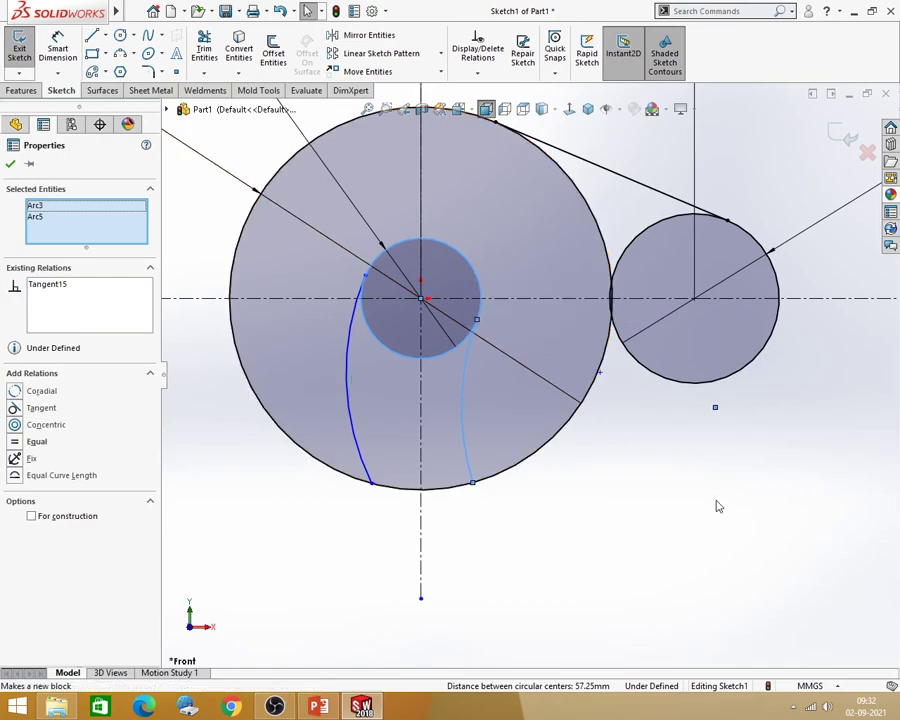
click(715, 510)
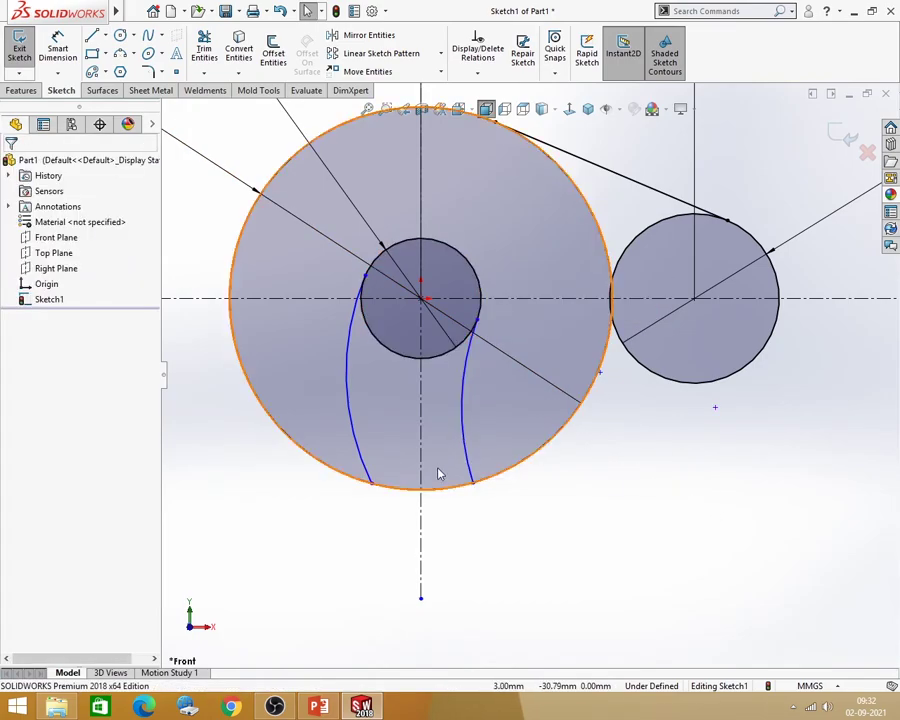
Drag the right arc's lower end further right along the large circle
scroll(437, 474, down, 2)
scroll(440, 475, up, 1)
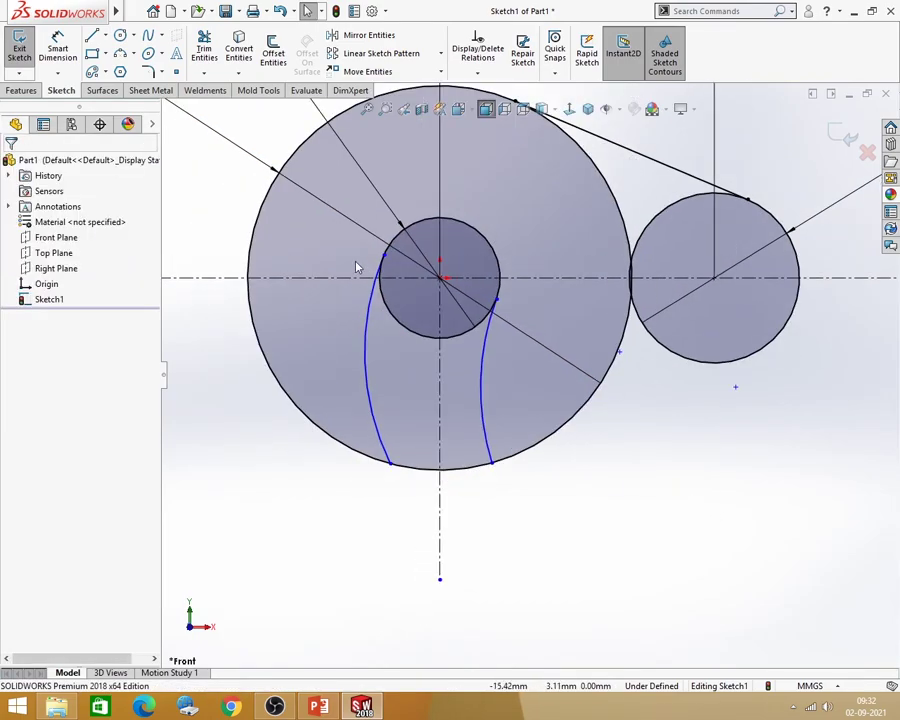
click(319, 708)
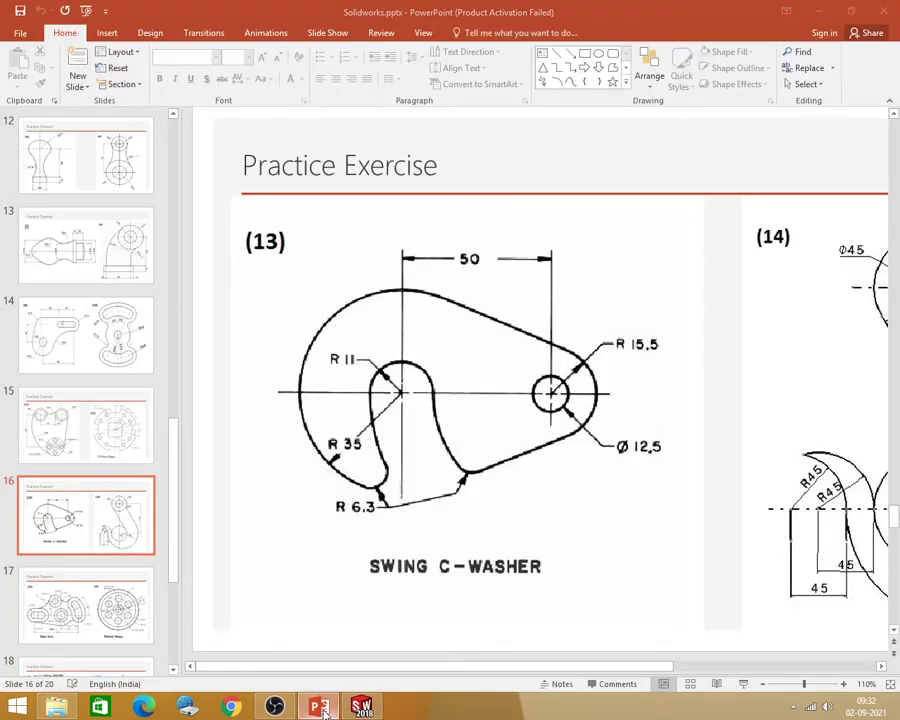
key(alt+Tab)
drag(492, 465, 538, 447)
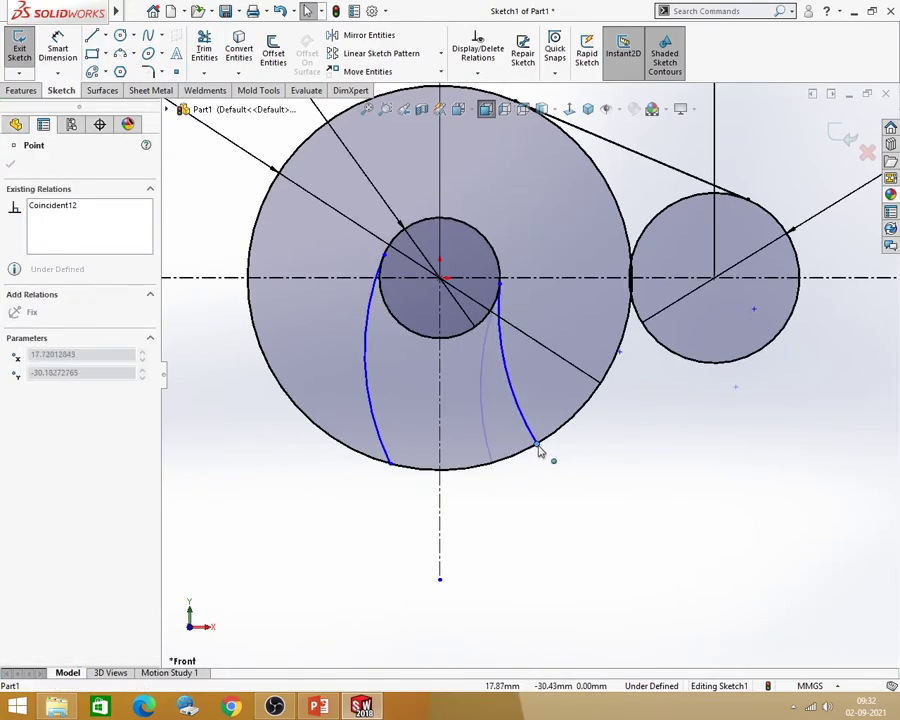
click(586, 528)
click(321, 709)
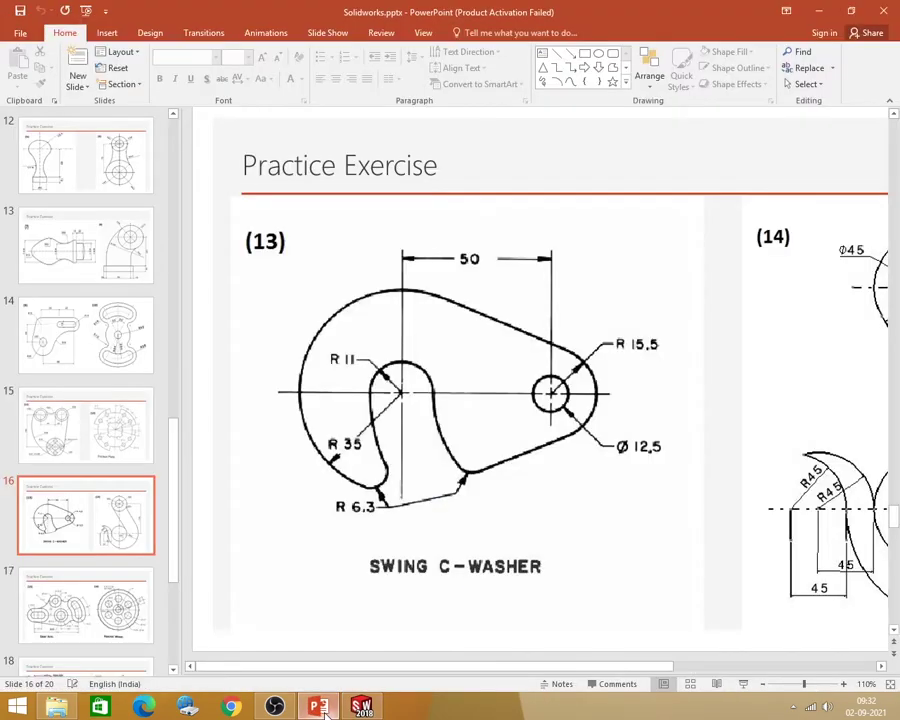
click(361, 707)
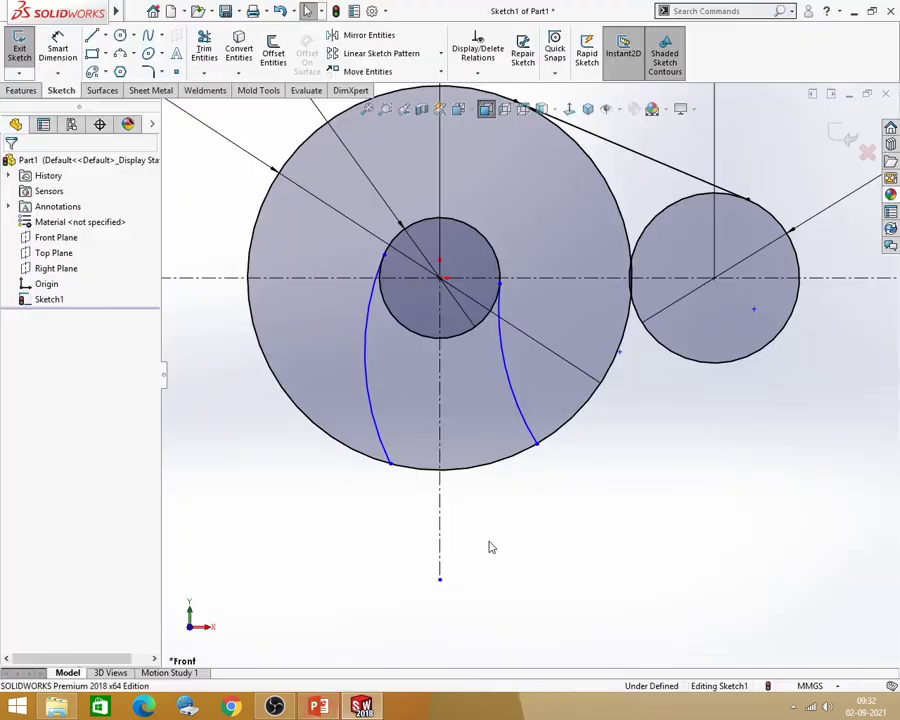
click(205, 50)
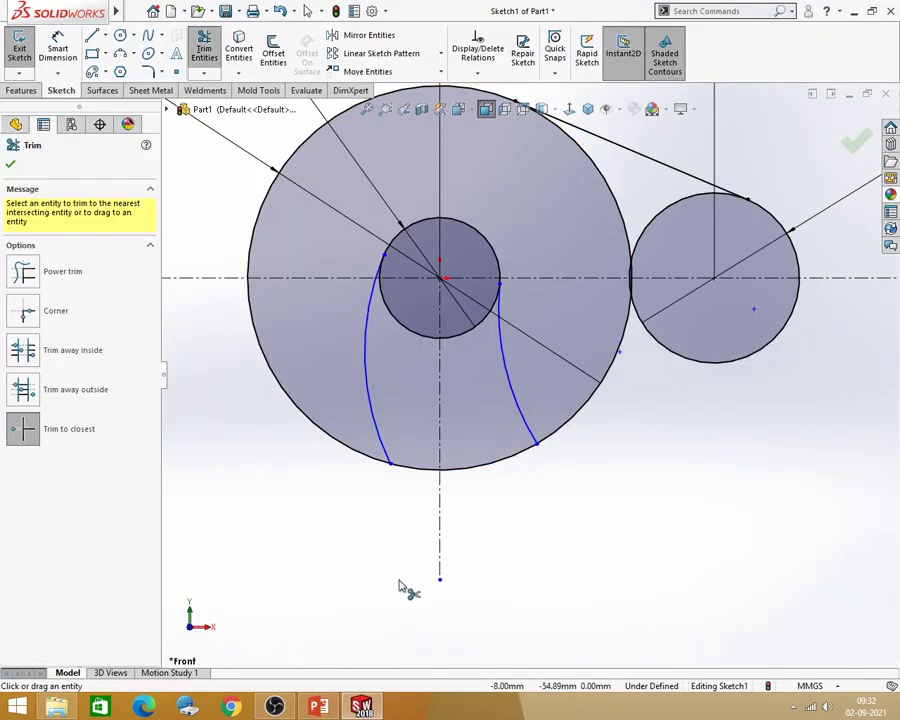
Power-trim the large circle's arc between the slot ends and the small circle's lower arc
drag(405, 472, 474, 474)
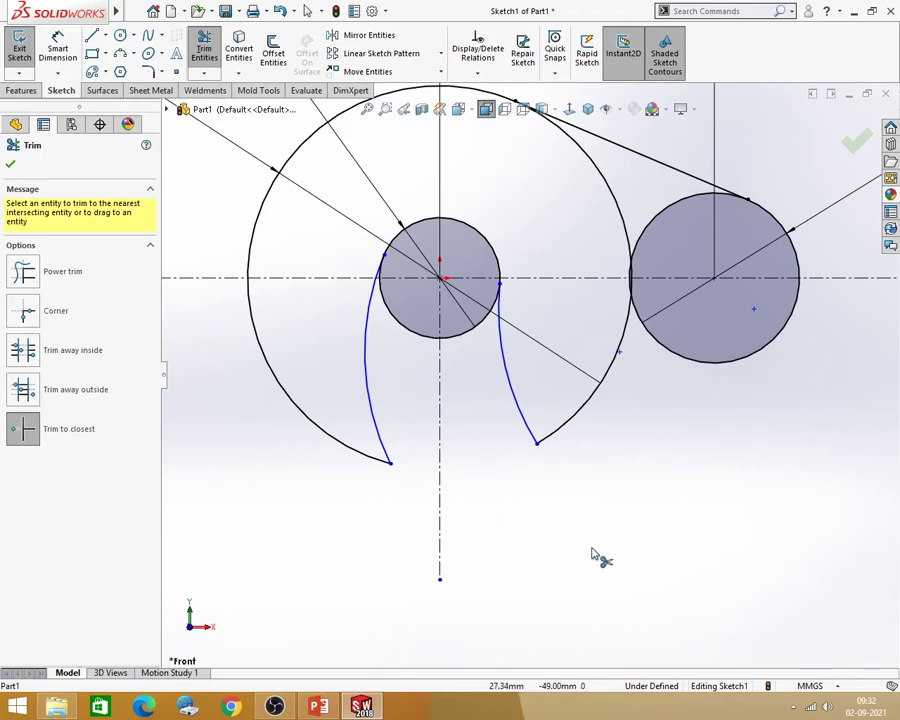
drag(458, 347, 408, 332)
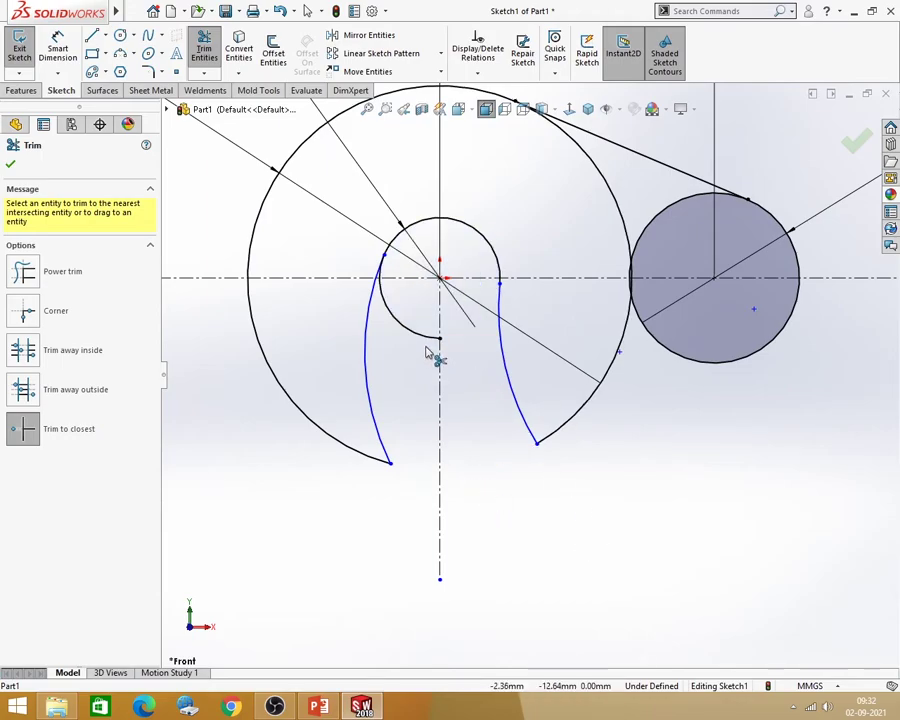
scroll(395, 300, down, 3)
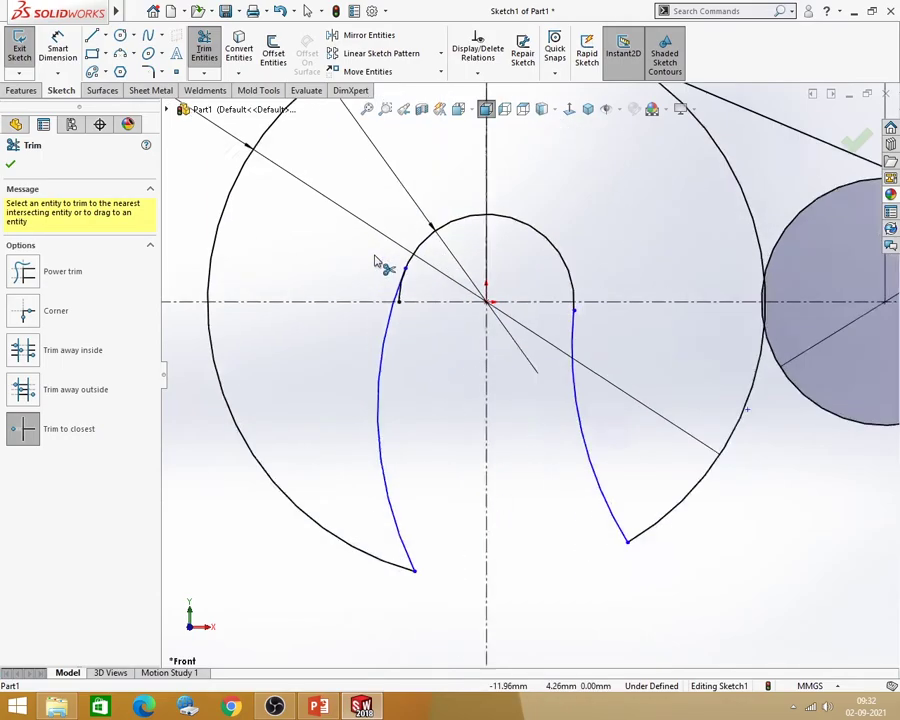
scroll(410, 300, down, 2)
drag(430, 332, 372, 322)
scroll(370, 324, up, 3)
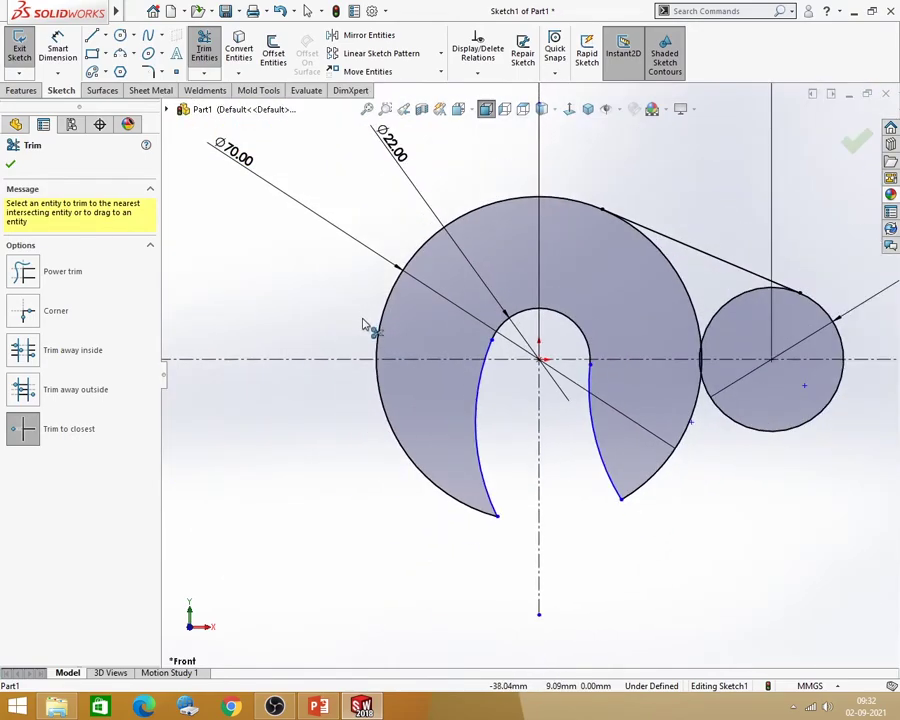
scroll(560, 360, up, 1)
scroll(733, 397, down, 2)
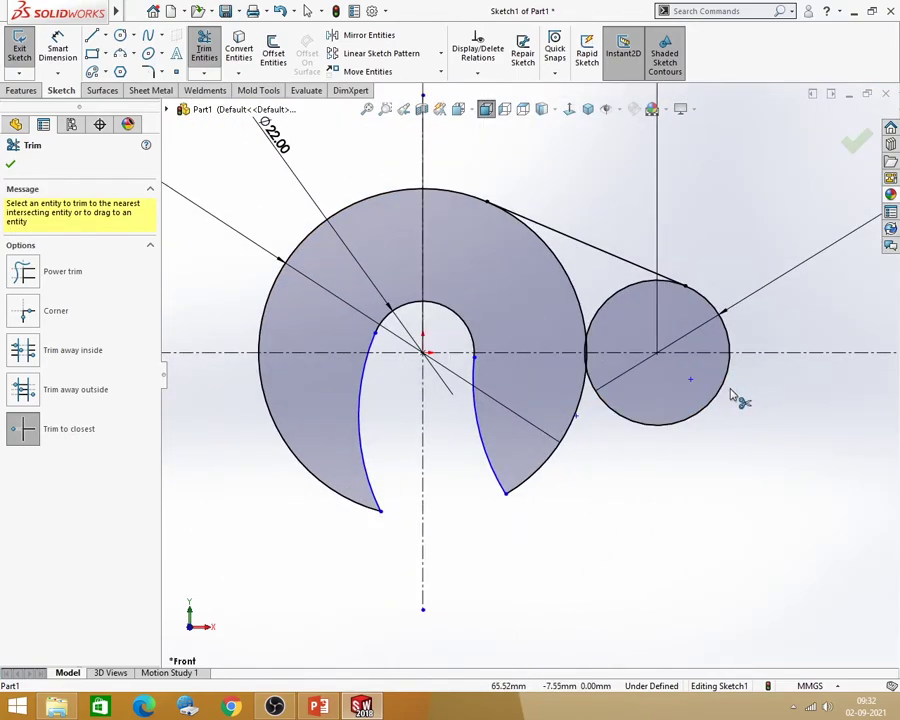
click(318, 707)
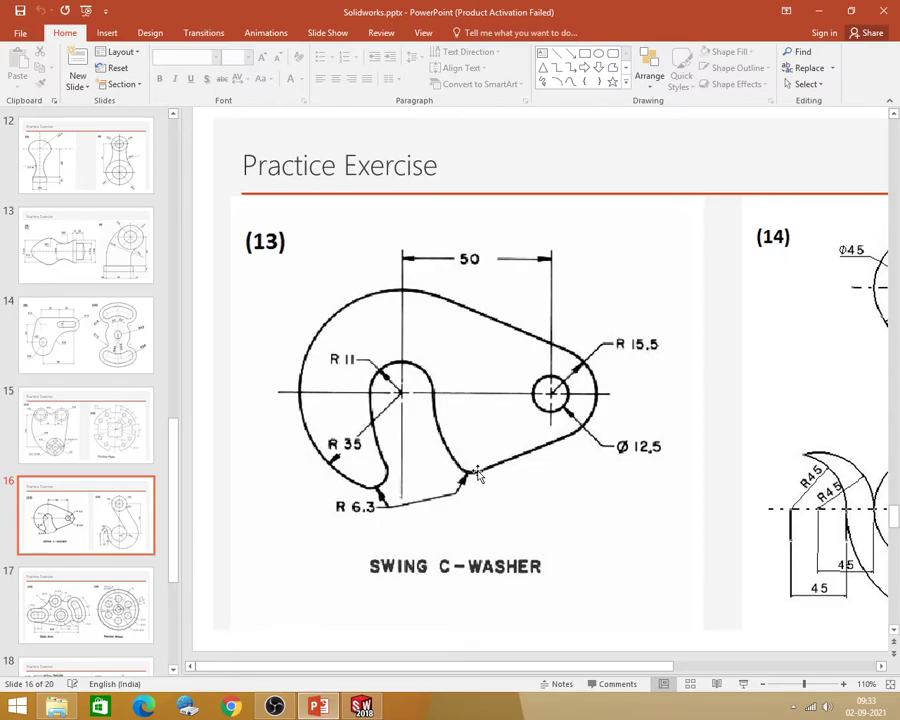
click(818, 10)
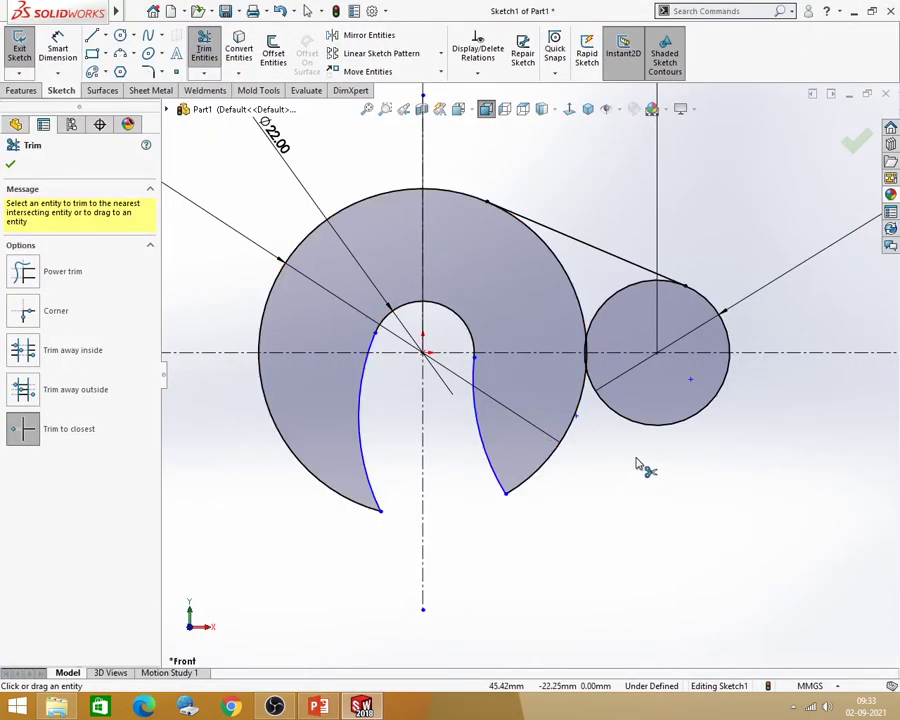
key(Escape)
Add R6.30 sketch fillets to the left and right jaw tips, accepting the warnings
scroll(645, 458, down, 2)
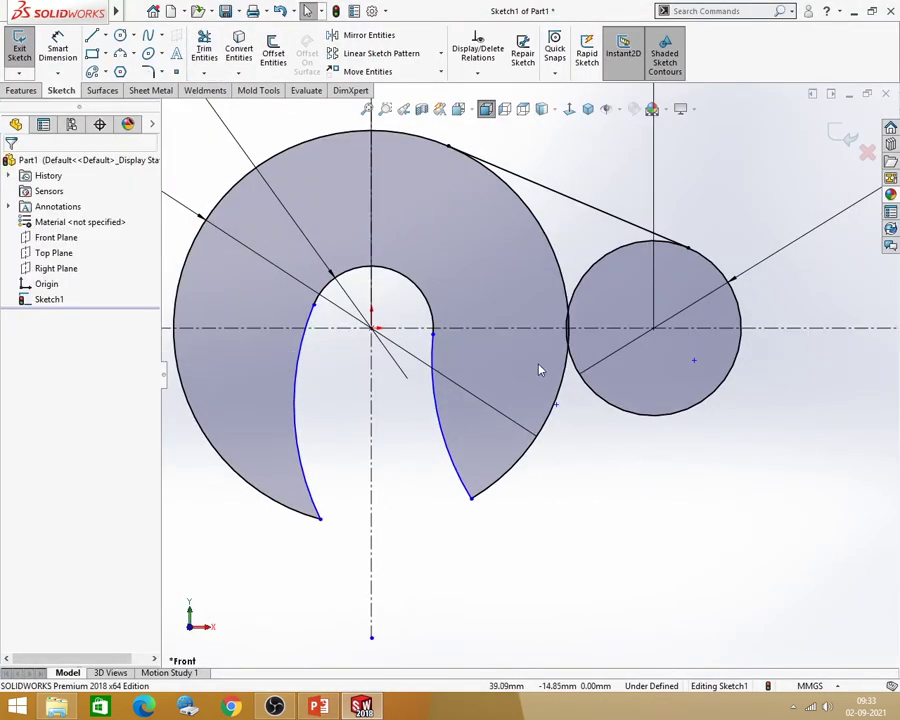
scroll(576, 426, up, 2)
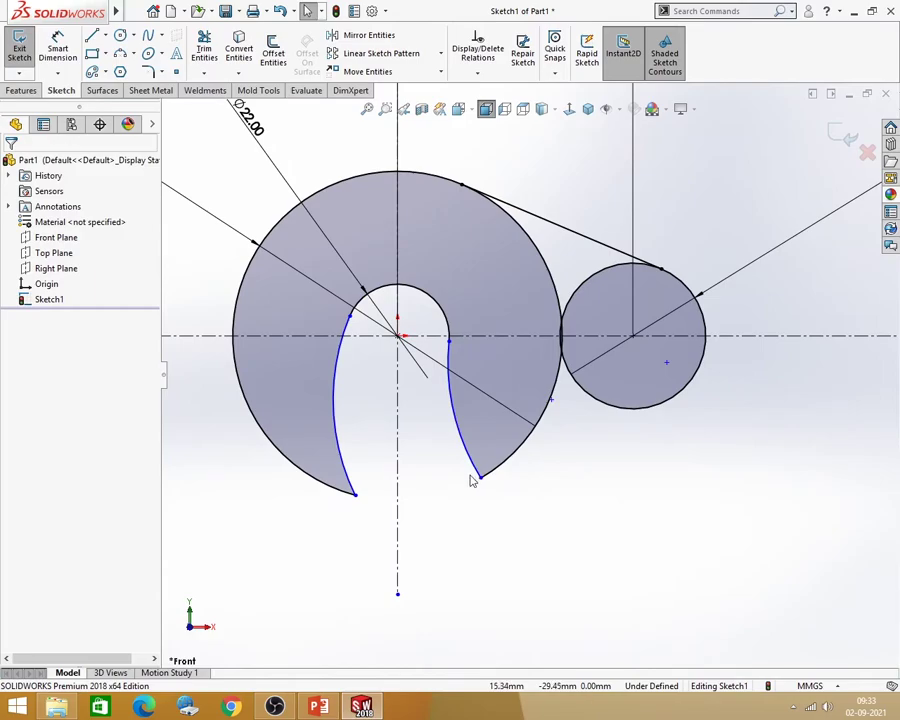
click(150, 72)
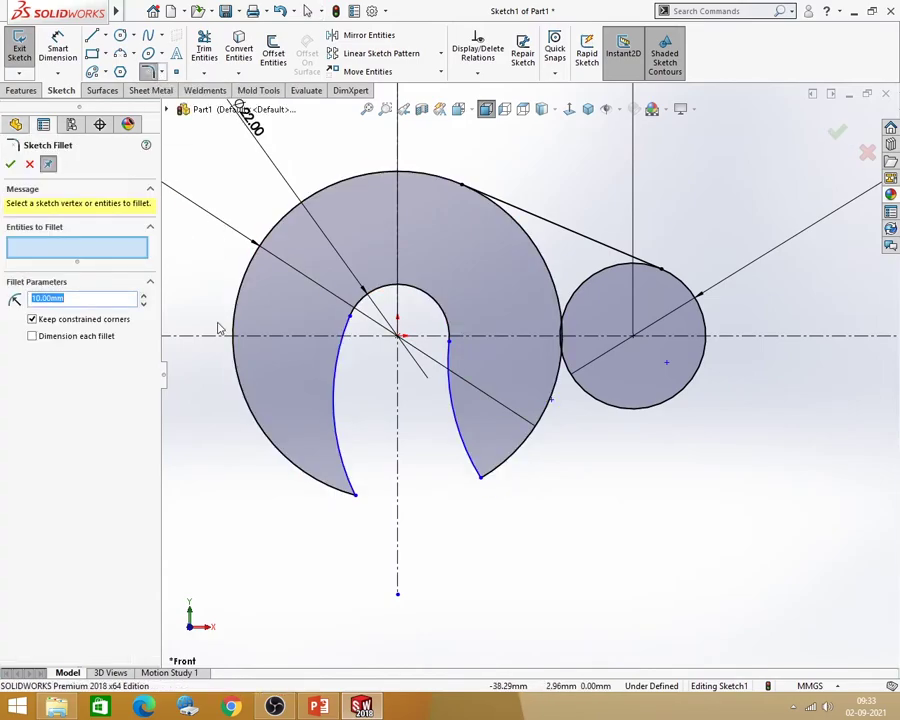
click(318, 707)
click(361, 707)
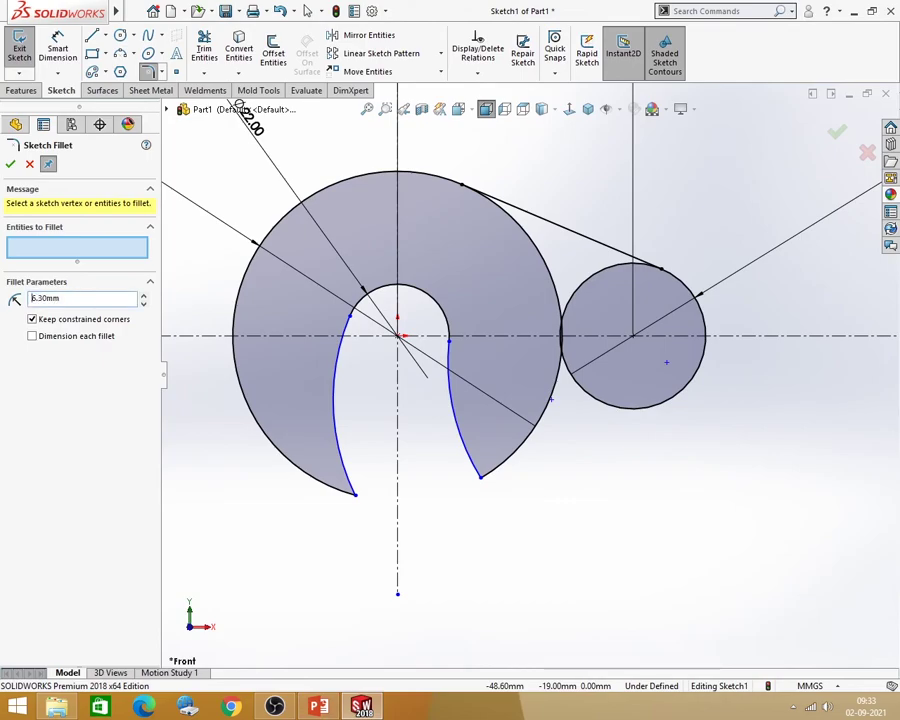
click(355, 494)
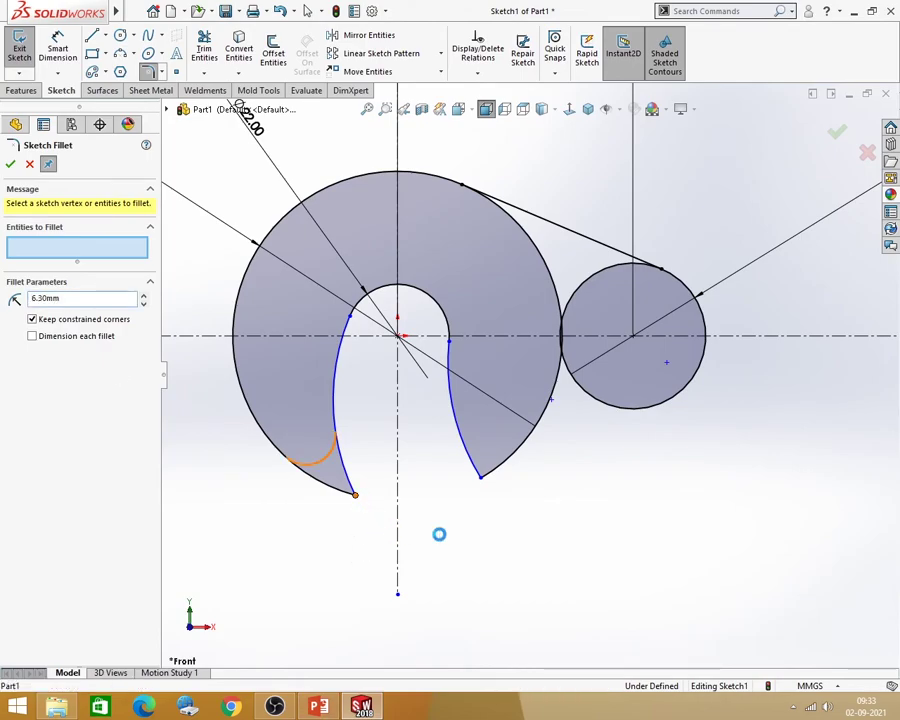
click(483, 366)
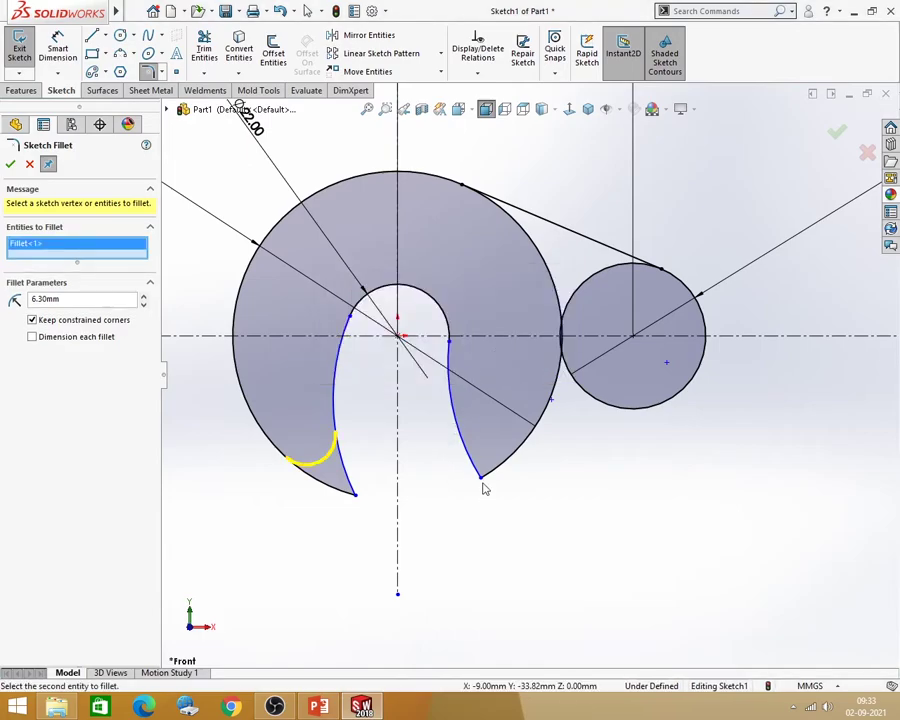
click(482, 484)
key(Return)
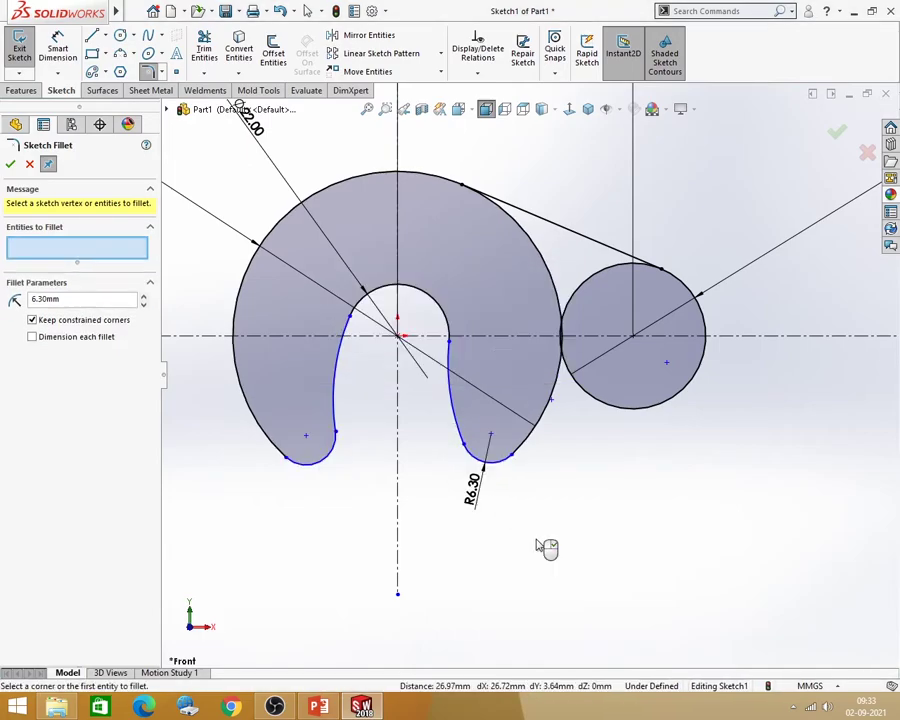
click(92, 35)
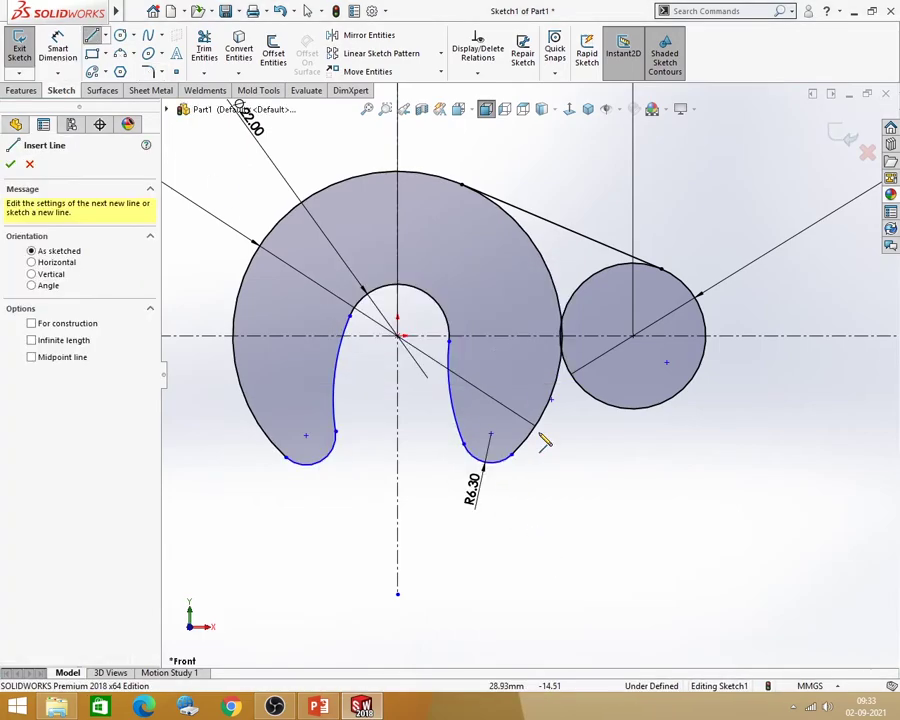
Draw a line from the right jaw fillet tangent to the small circle and check its relations
click(483, 462)
scroll(558, 510, down, 2)
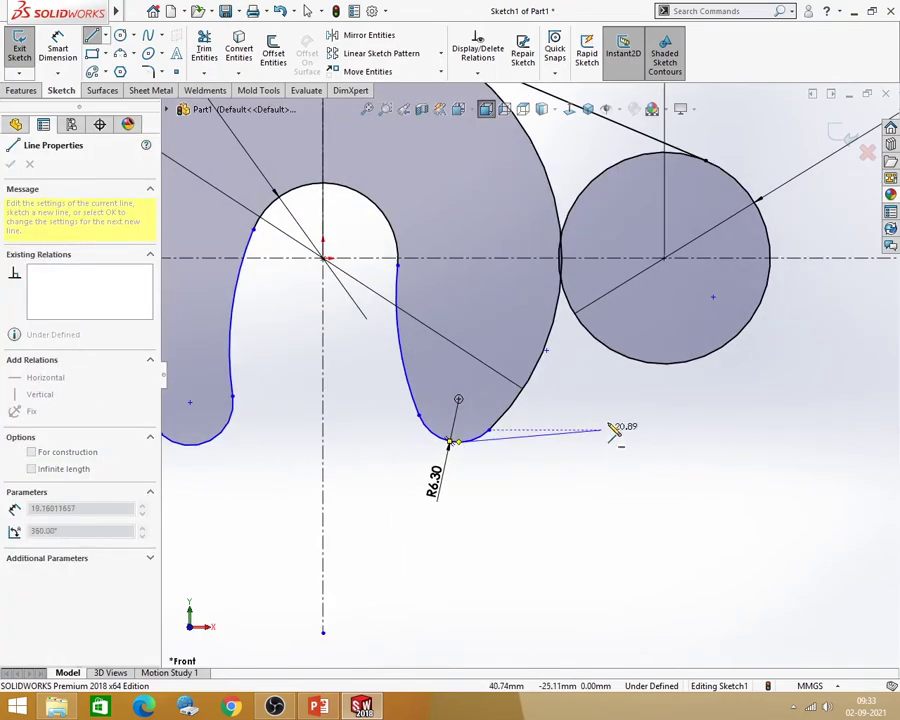
click(689, 371)
key(Escape)
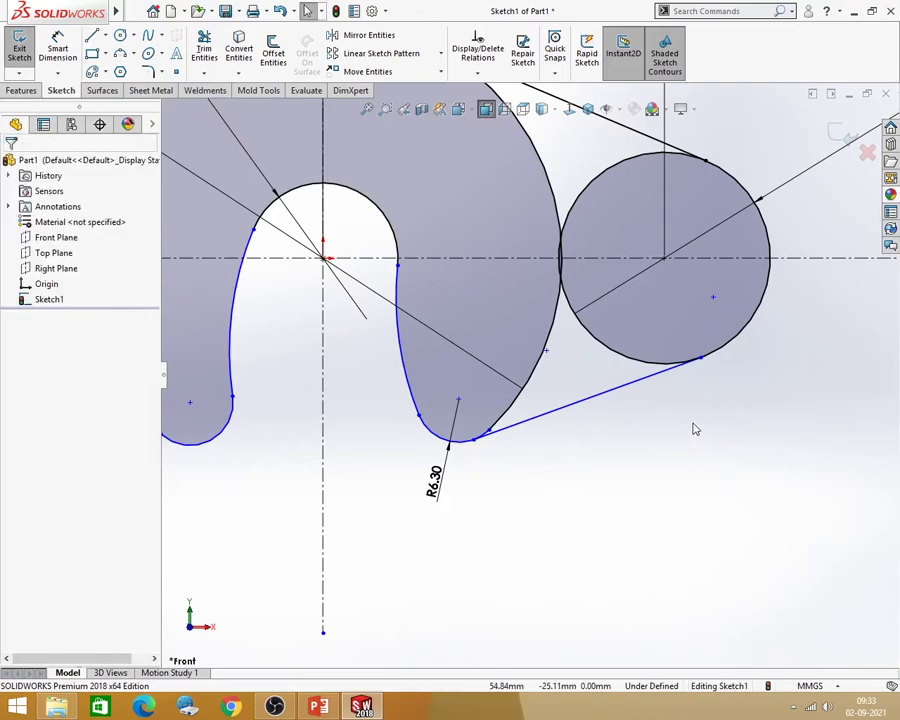
click(665, 373)
click(707, 416)
click(505, 432)
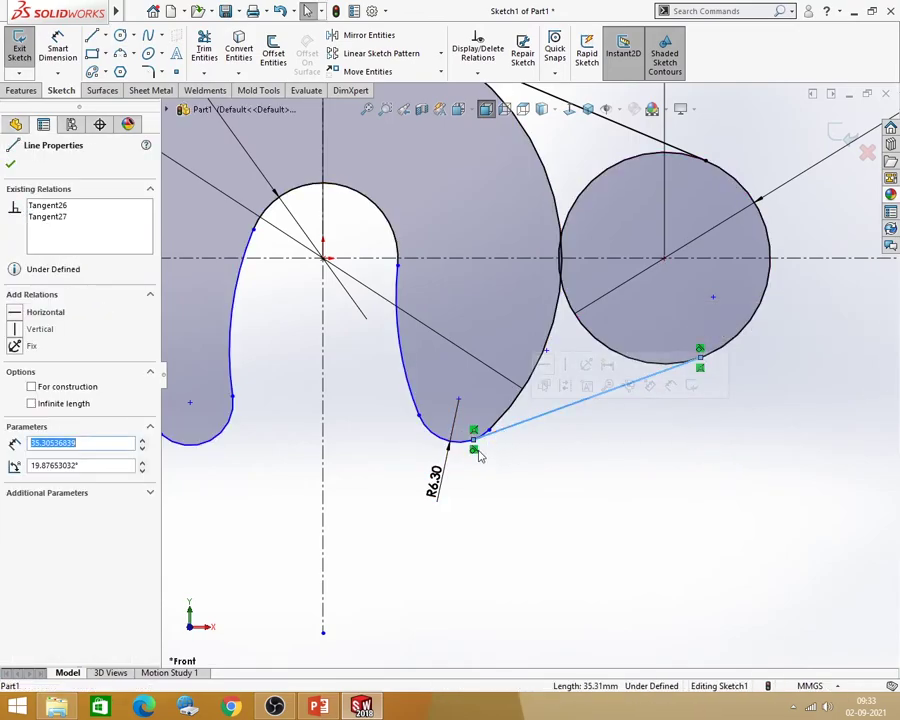
click(554, 472)
scroll(567, 488, up, 2)
scroll(566, 484, up, 2)
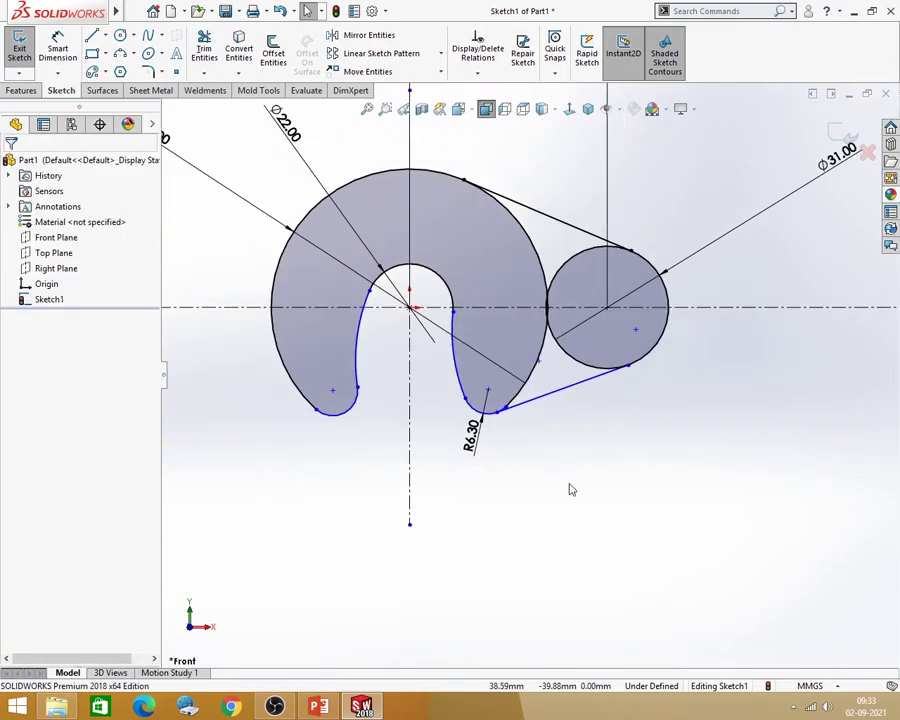
Trim away the excess small-circle arcs, sliver and construction lines around the slot
click(204, 50)
scroll(560, 390, down, 3)
scroll(494, 422, down, 3)
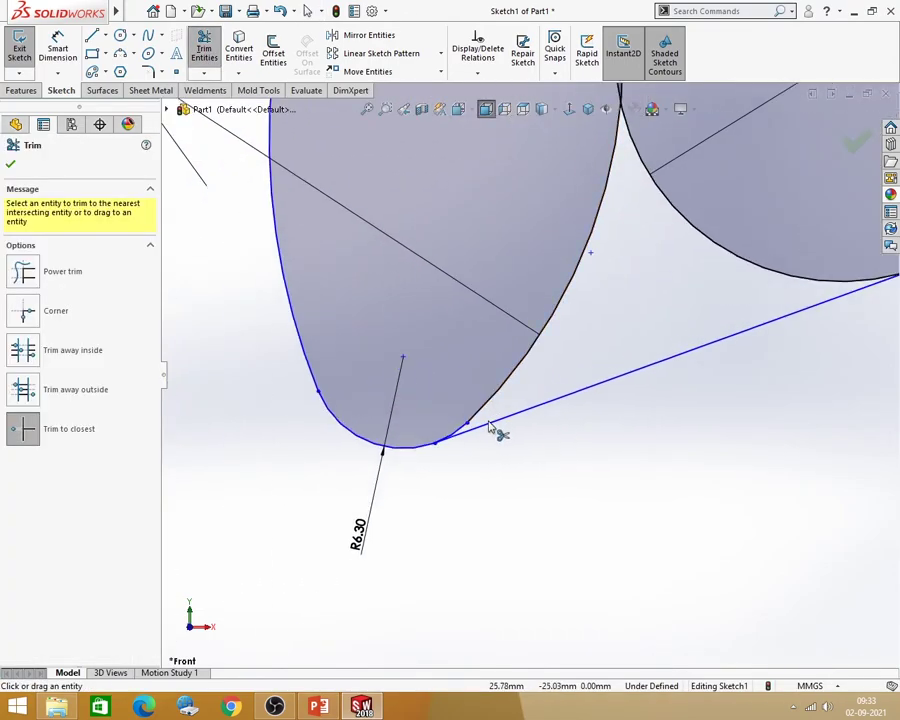
click(472, 418)
scroll(488, 410, up, 3)
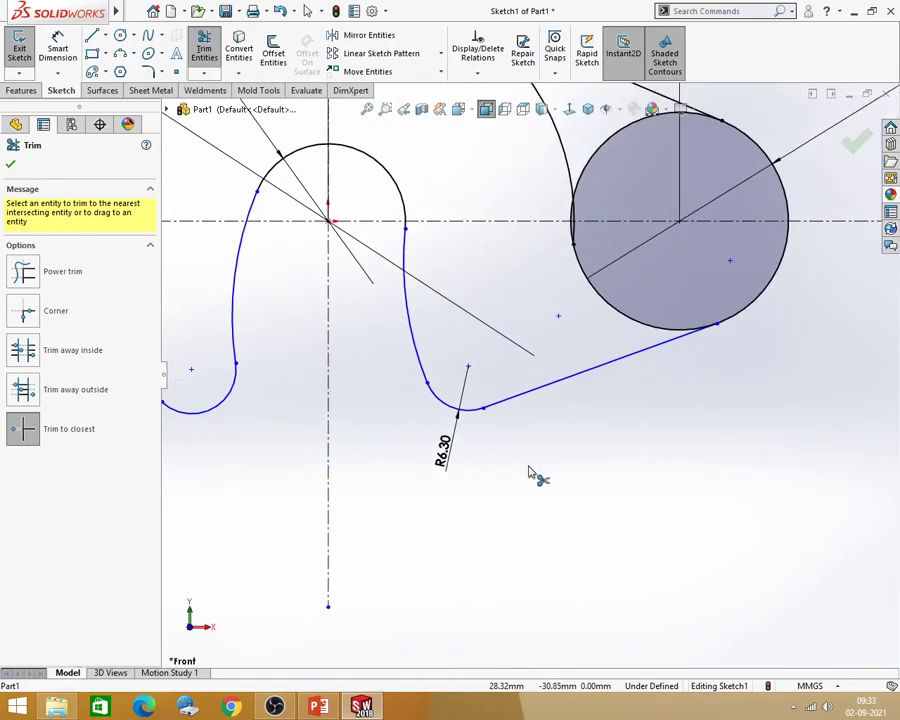
scroll(585, 233, up, 2)
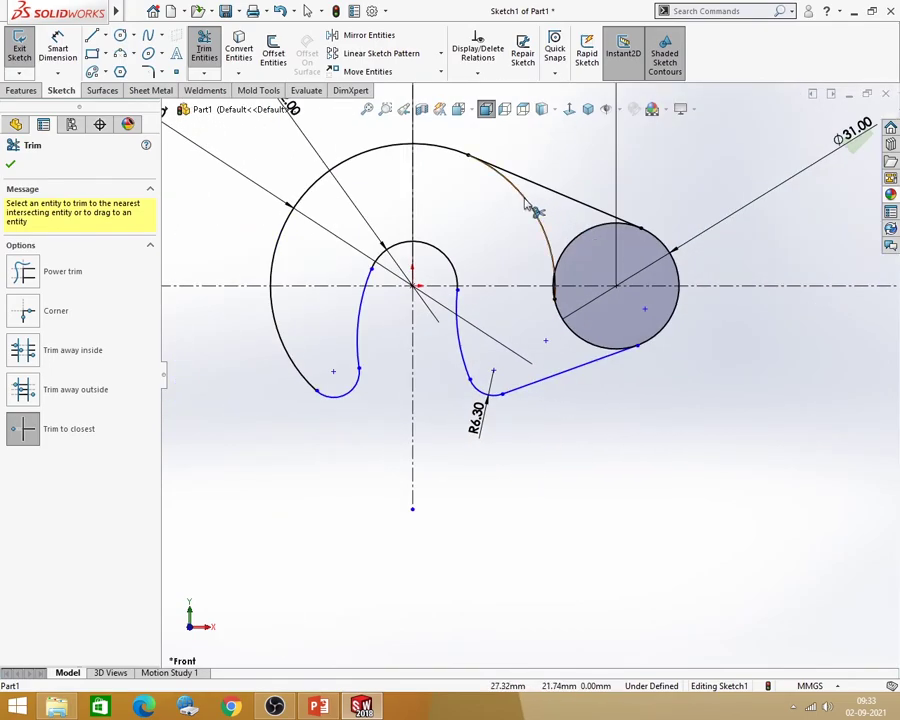
click(585, 237)
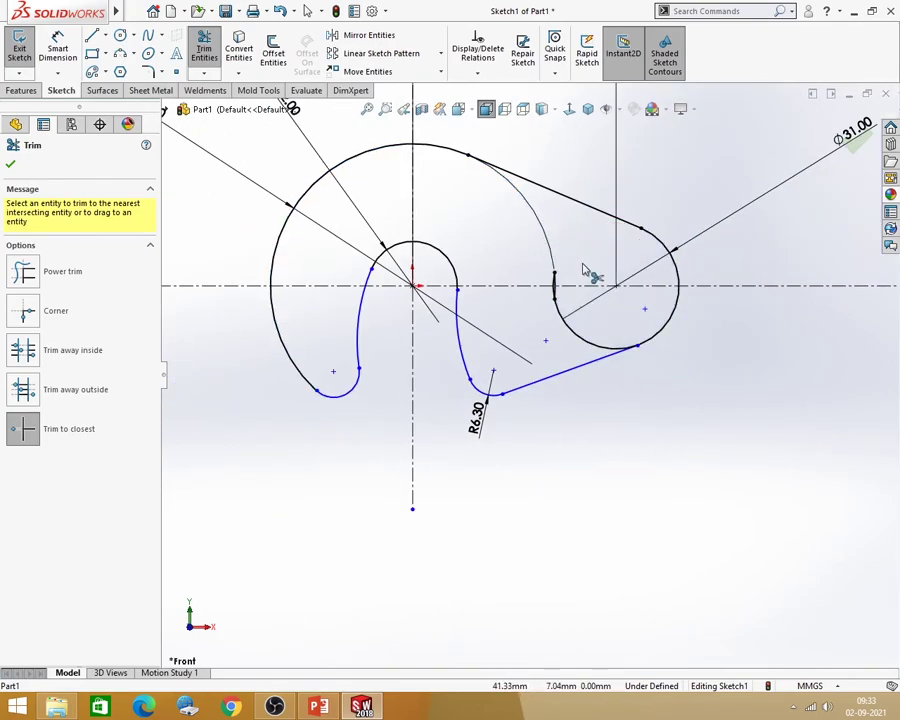
click(587, 342)
scroll(568, 301, down, 2)
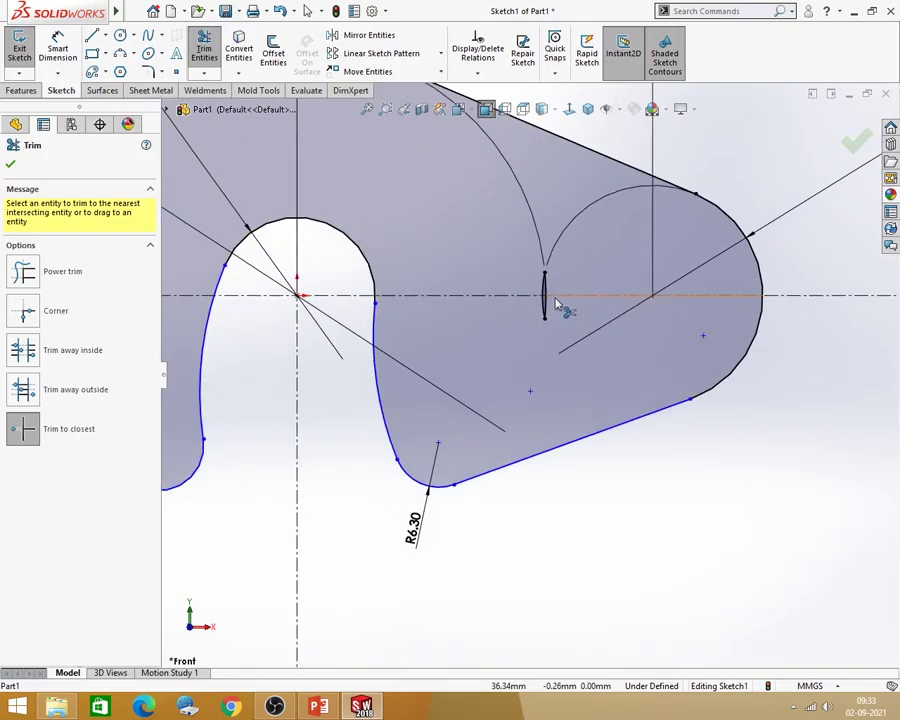
click(542, 311)
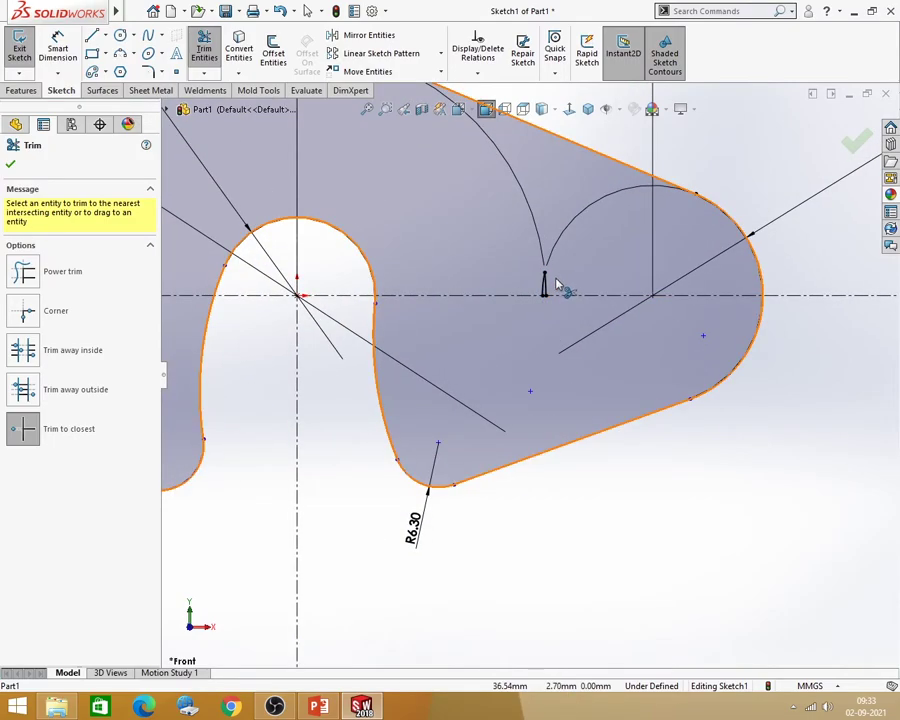
click(548, 285)
drag(544, 294, 533, 393)
scroll(600, 375, up, 2)
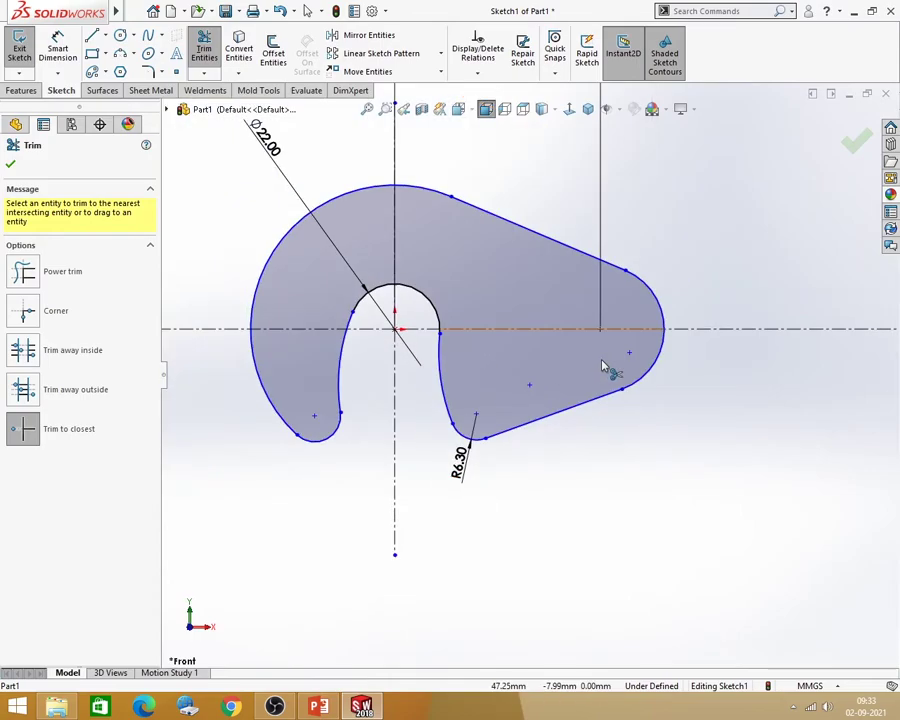
scroll(629, 333, up, 2)
key(Escape)
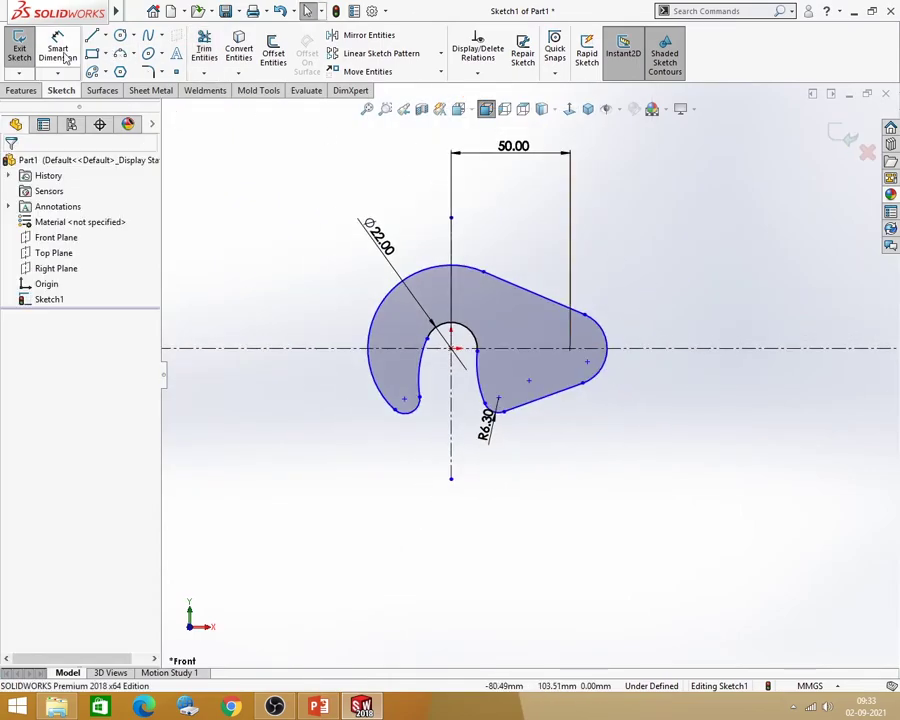
Dimension the right end arc with an R15.50 radius
click(62, 50)
click(606, 338)
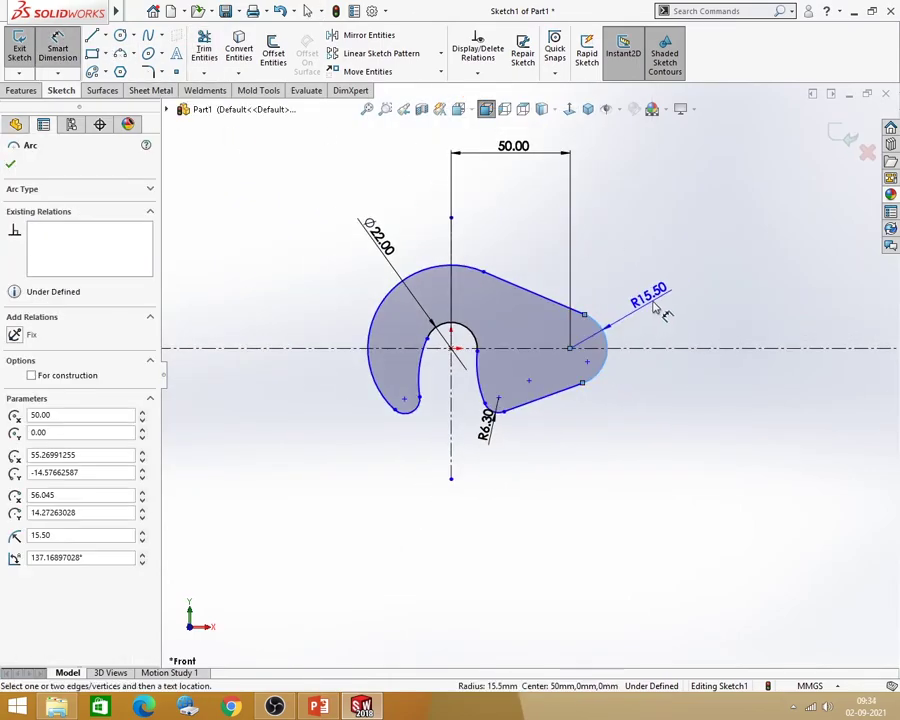
click(645, 305)
key(Return)
click(636, 234)
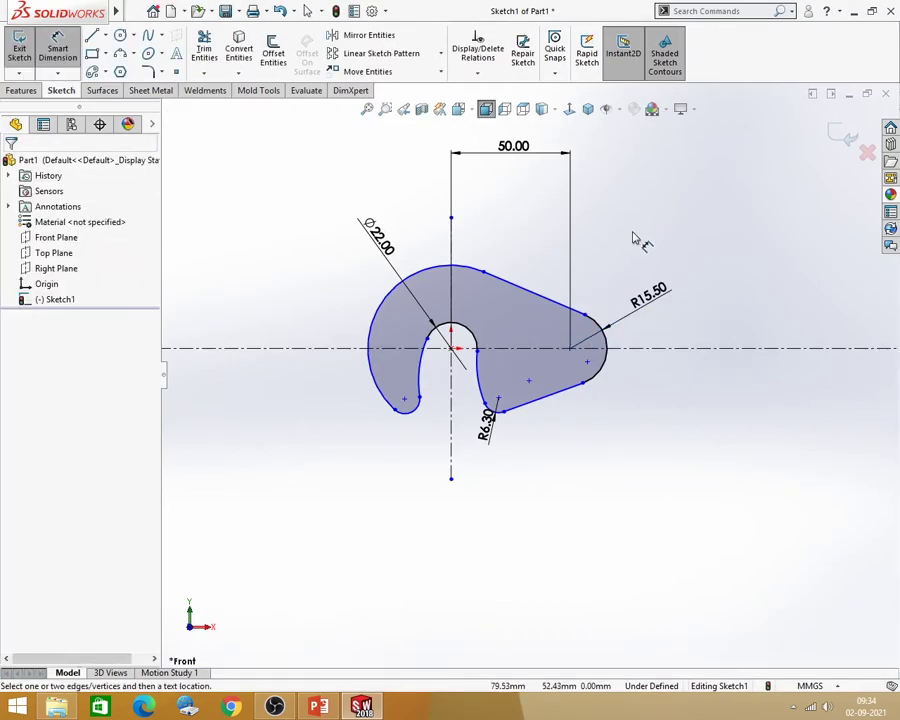
scroll(443, 381, down, 2)
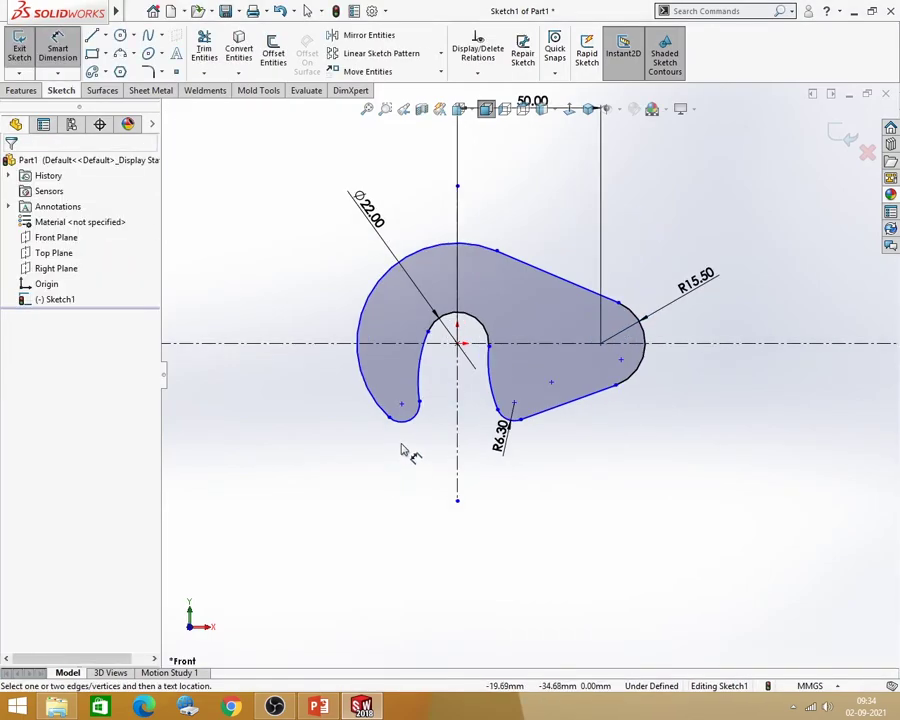
scroll(402, 450, down, 2)
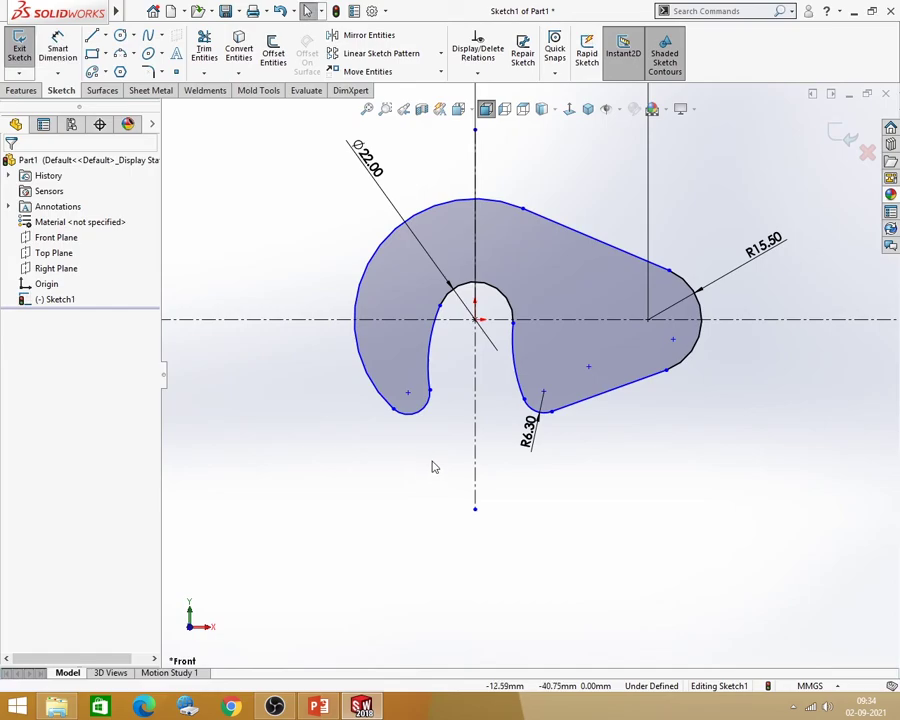
Nudge the left fillet's centre and add a 50.00 horizontal centre-distance dimension
click(409, 395)
drag(419, 405, 423, 410)
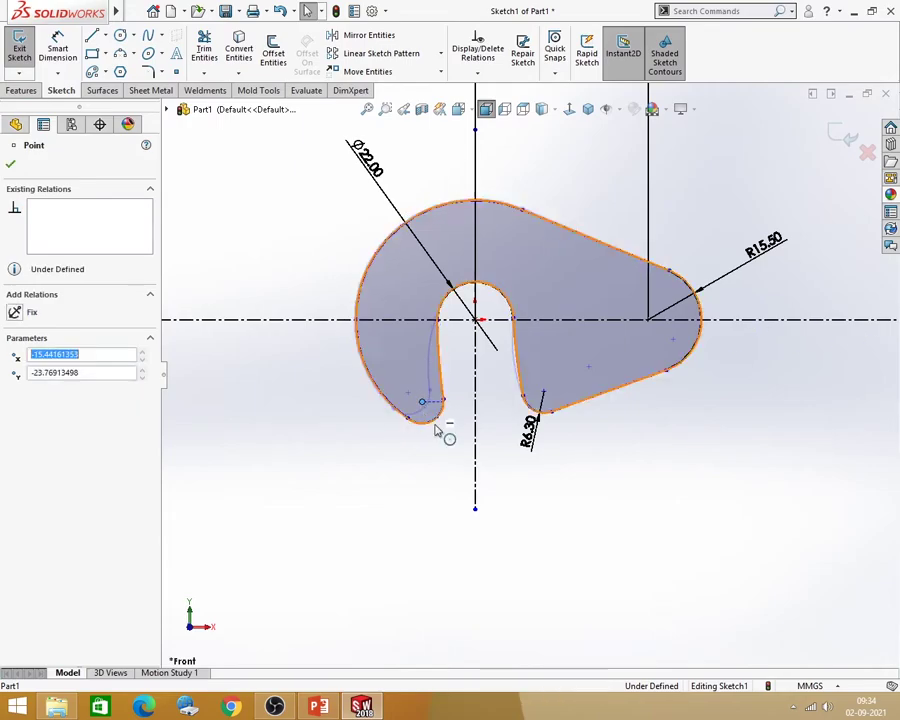
click(652, 569)
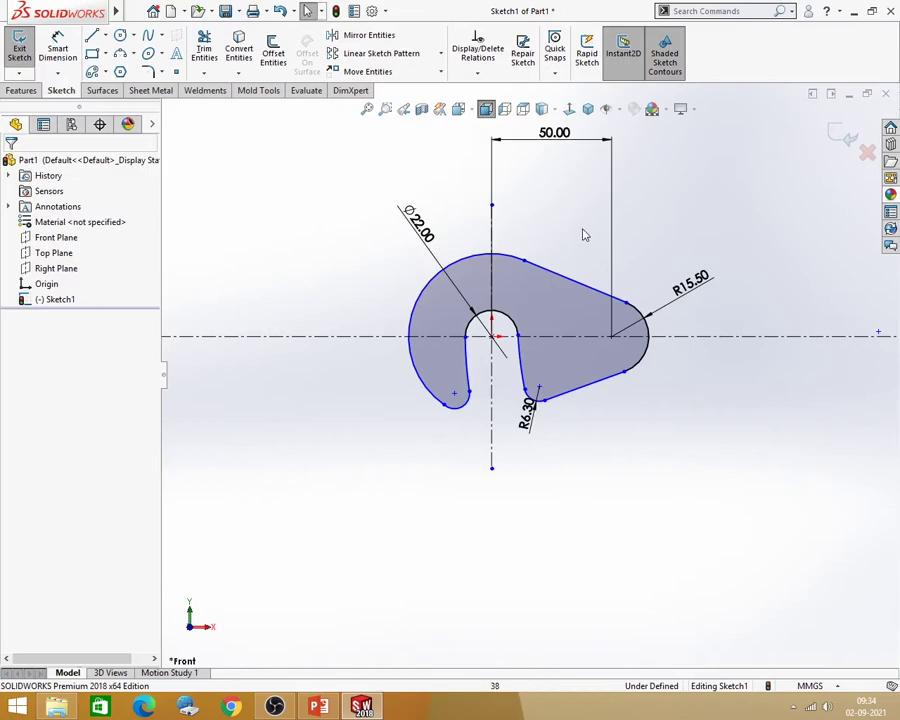
click(558, 214)
click(560, 218)
click(648, 420)
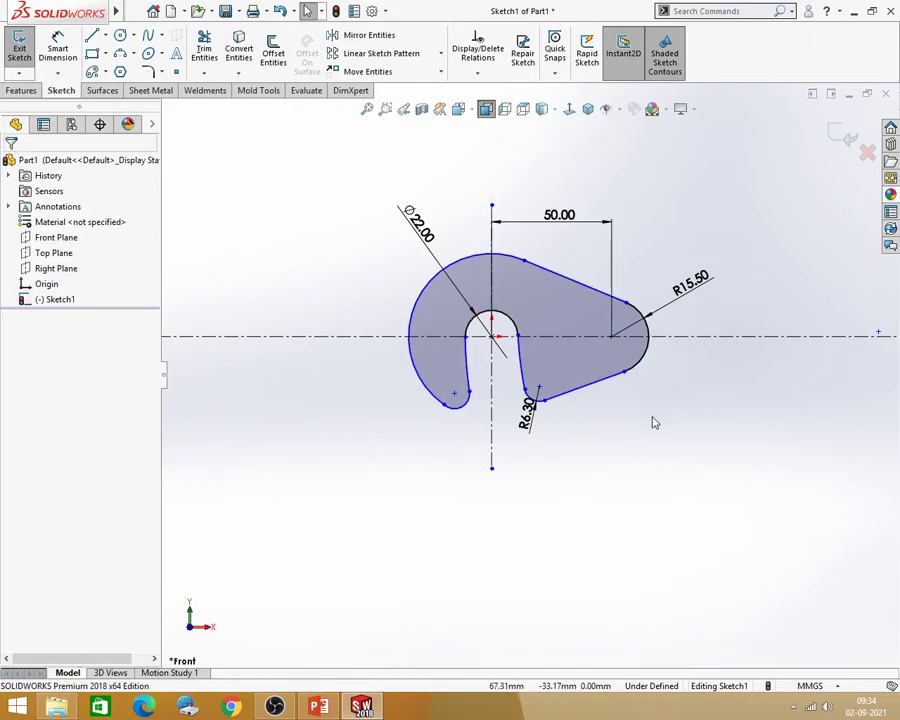
scroll(648, 420, down, 1)
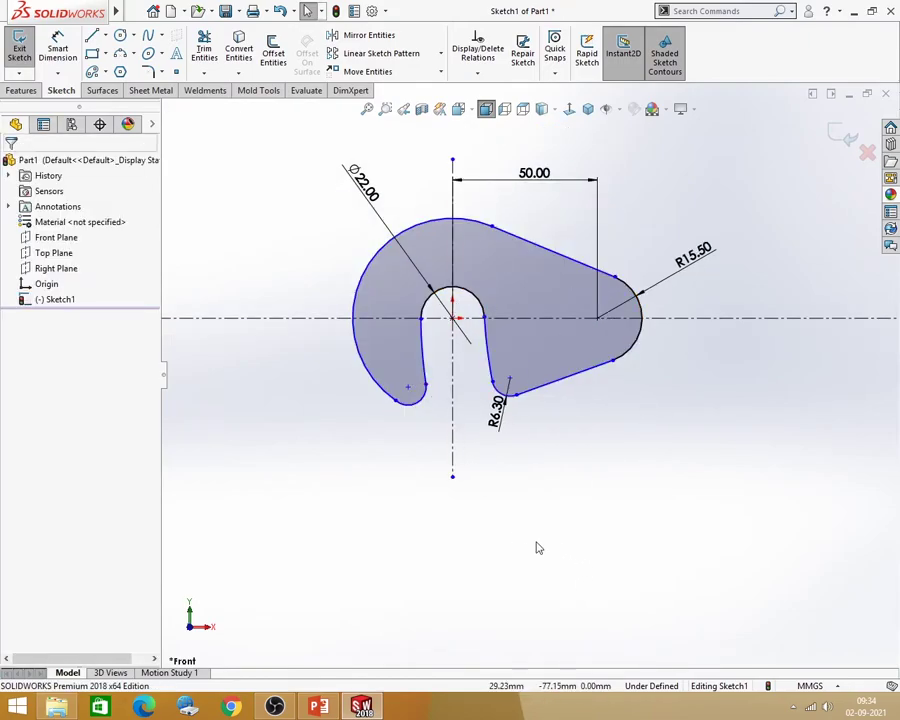
click(321, 709)
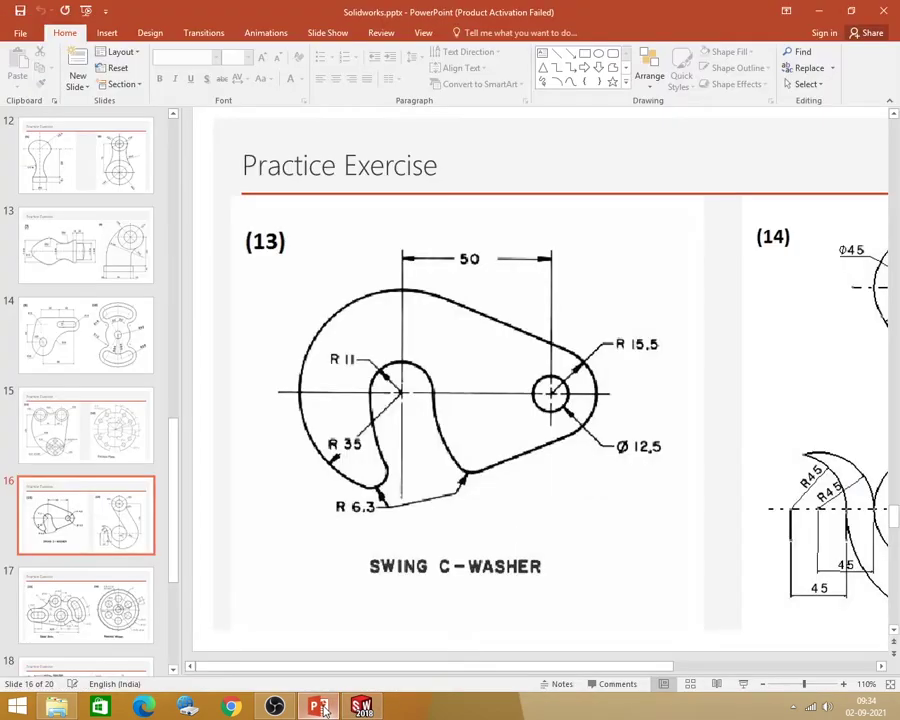
click(321, 709)
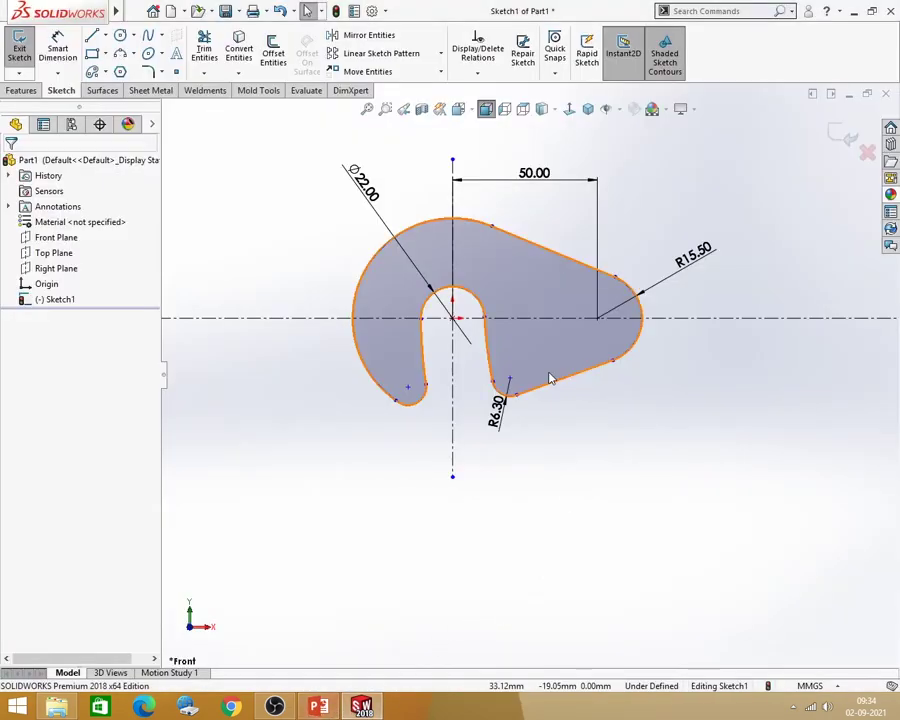
Dimension the R6.30 arc and drag its loose endpoint onto the neighbouring arc end
click(512, 390)
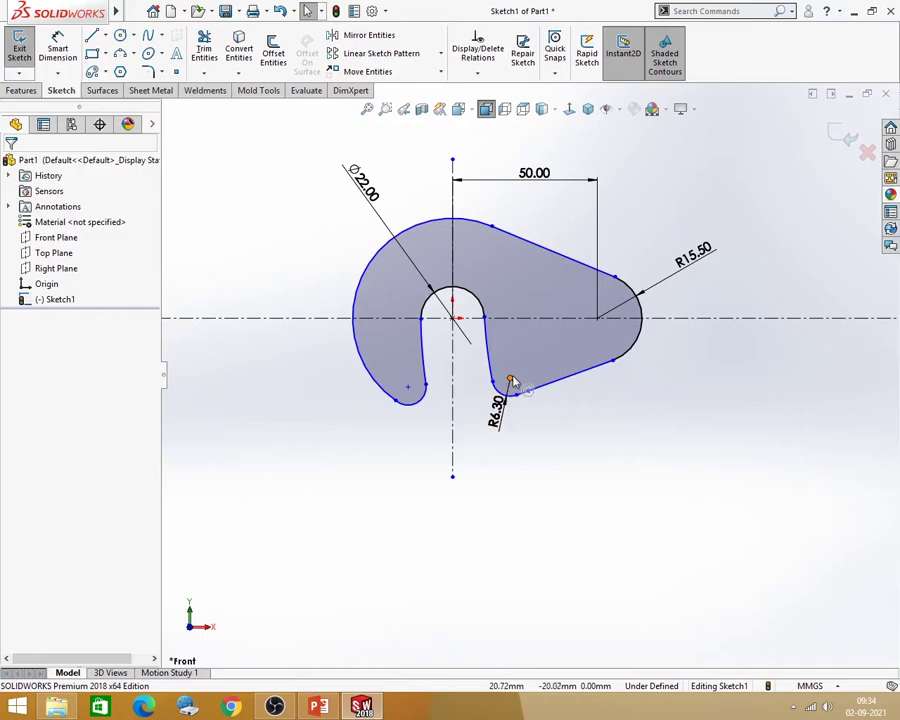
click(510, 381)
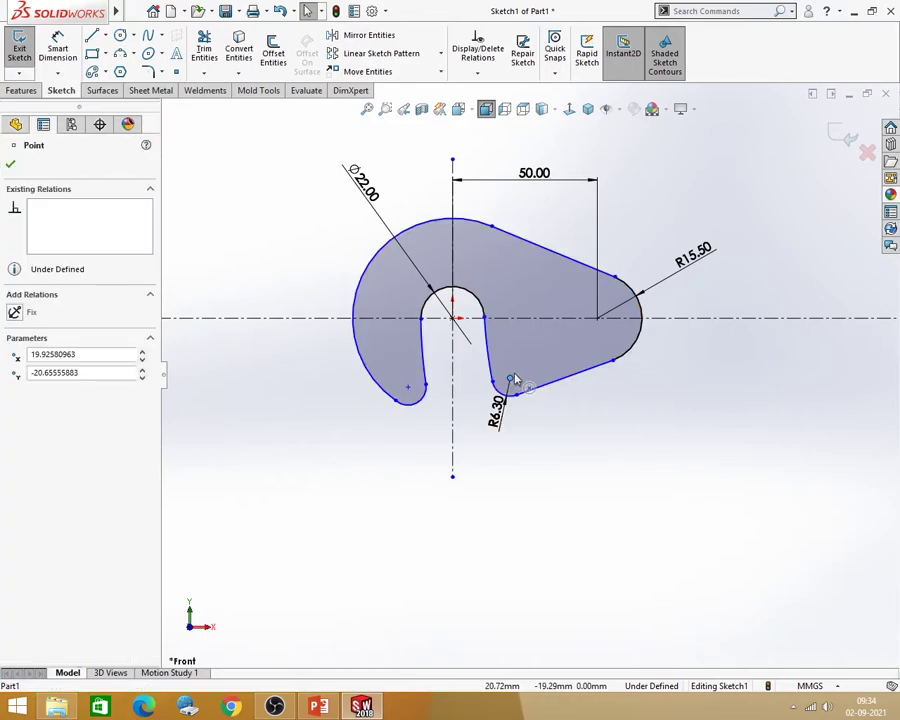
click(532, 417)
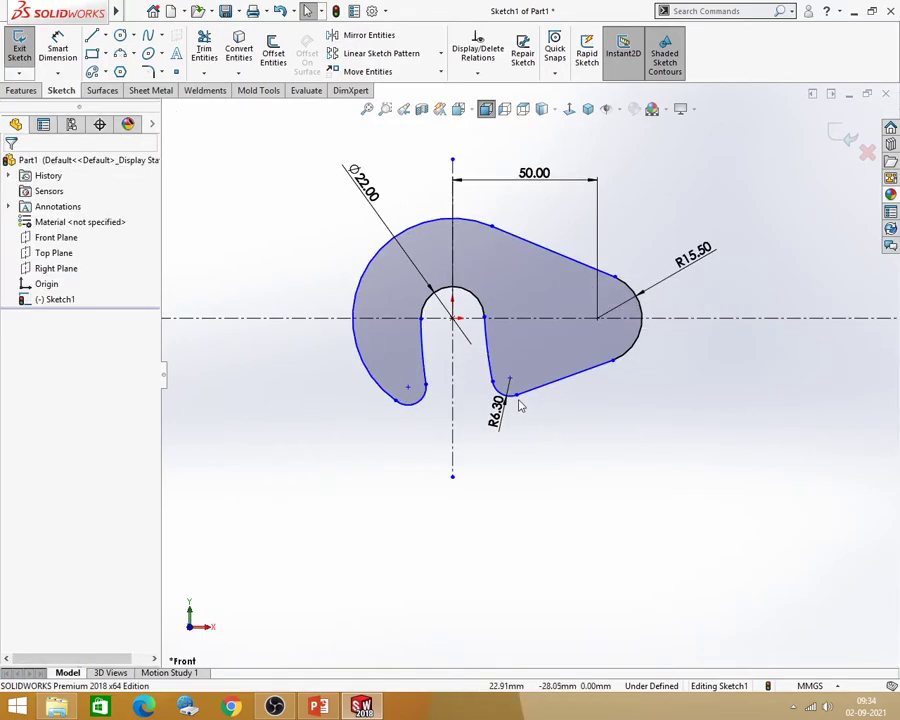
mouse_move(512, 384)
mouse_down()
mouse_move(533, 381)
mouse_move(516, 396)
mouse_up()
click(584, 461)
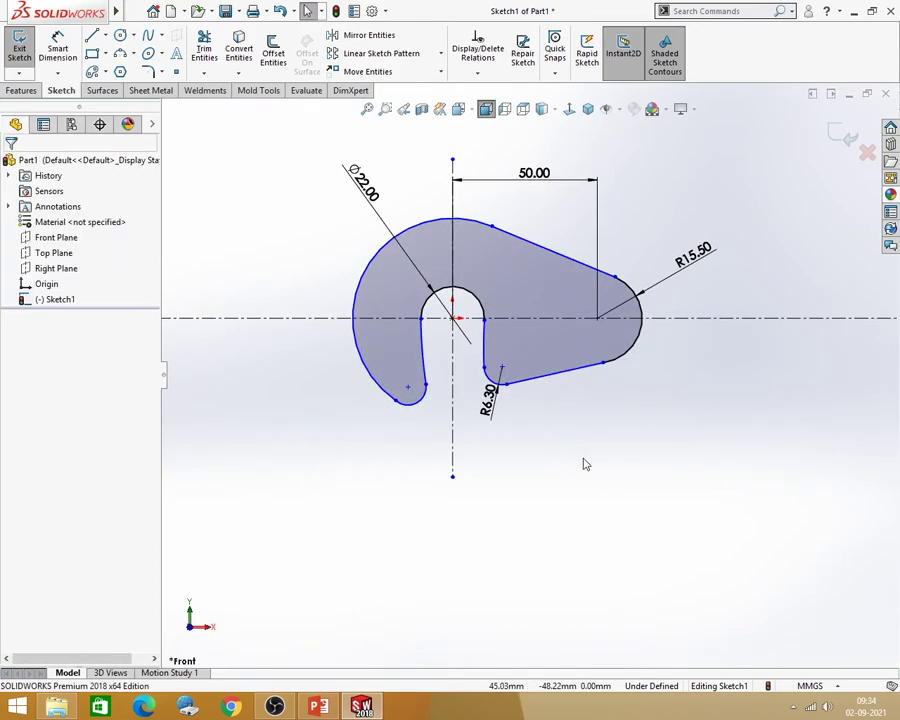
click(326, 709)
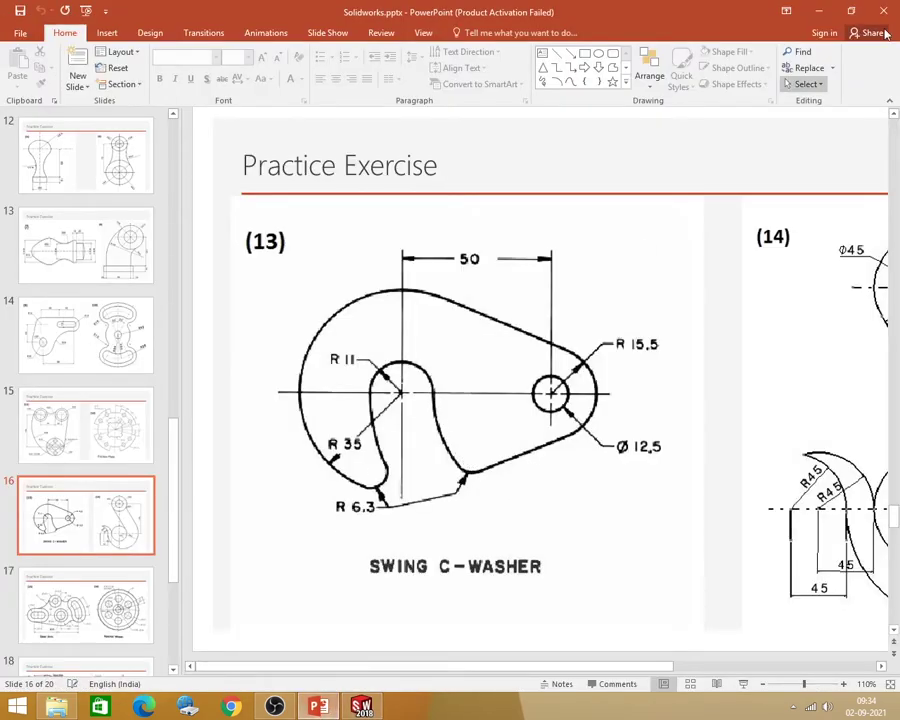
click(818, 11)
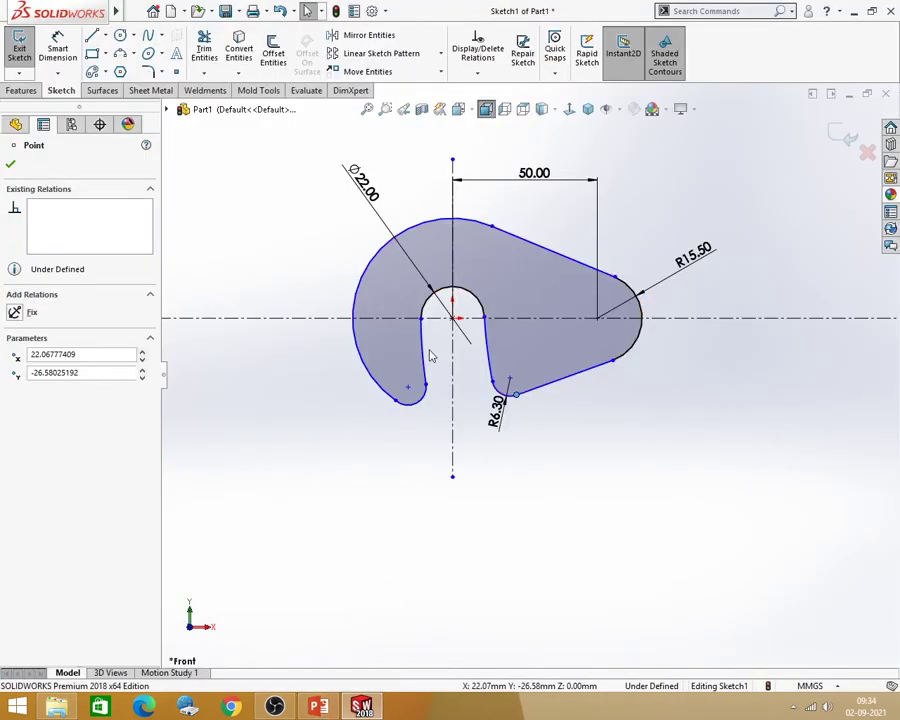
click(562, 434)
scroll(556, 384, down, 2)
Dimension the left slot edge arc with an R150 radius
click(57, 50)
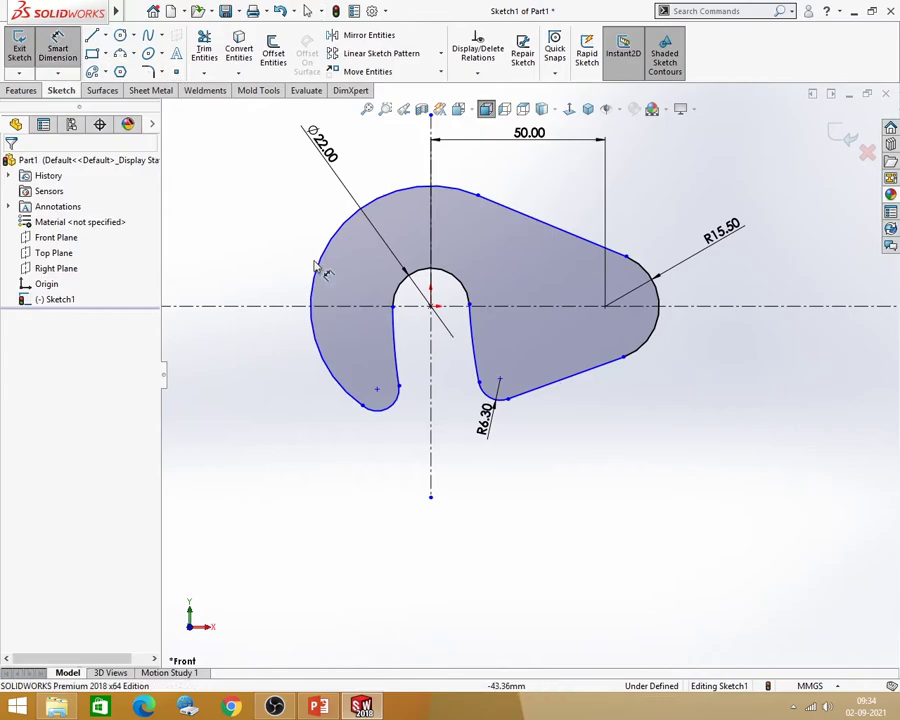
click(398, 340)
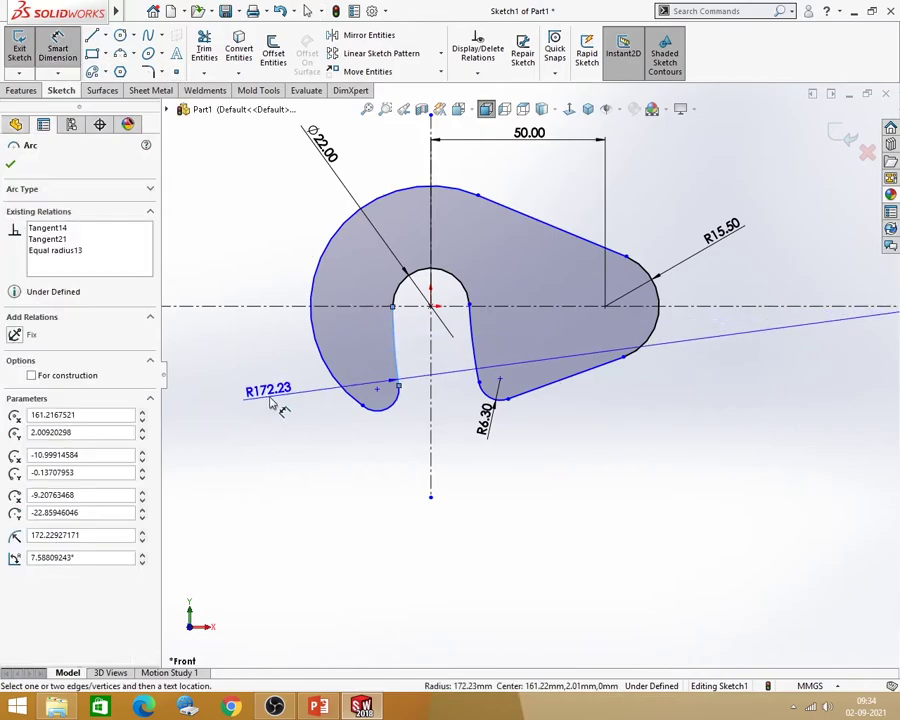
click(245, 367)
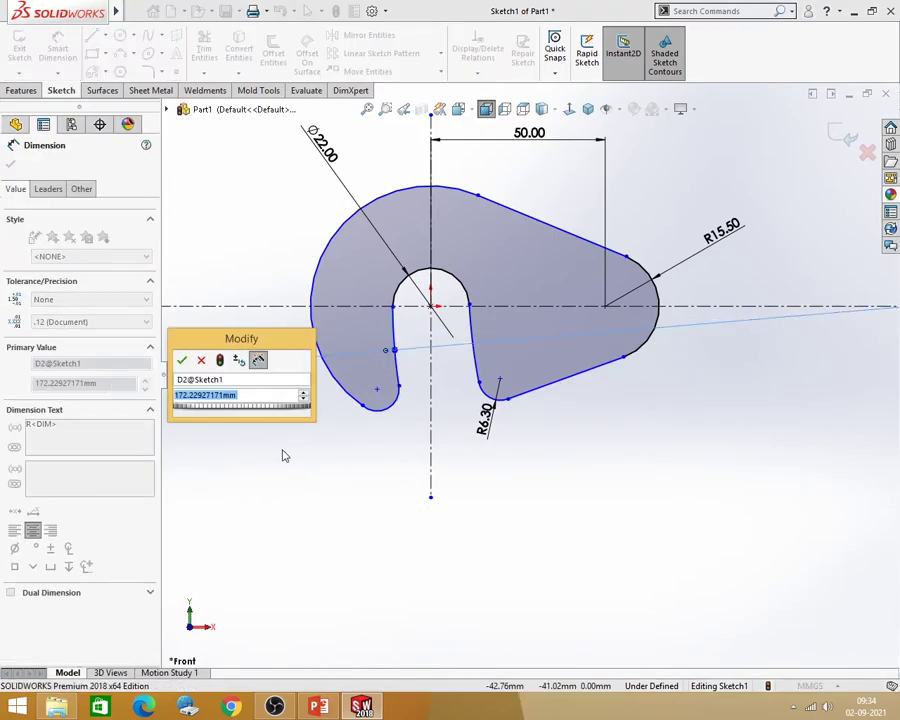
text(150)
key(Return)
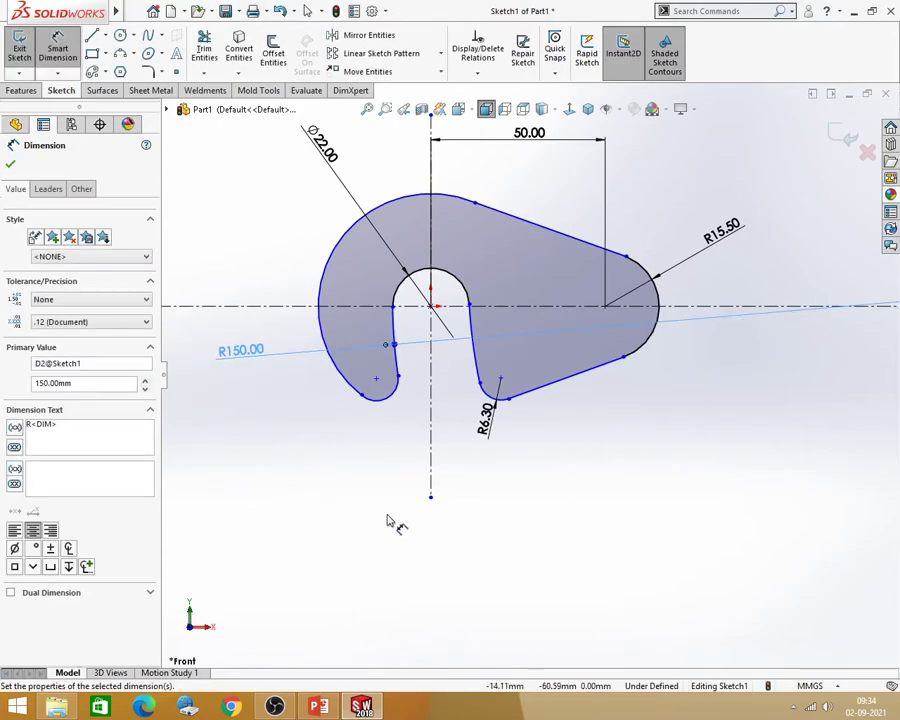
click(380, 470)
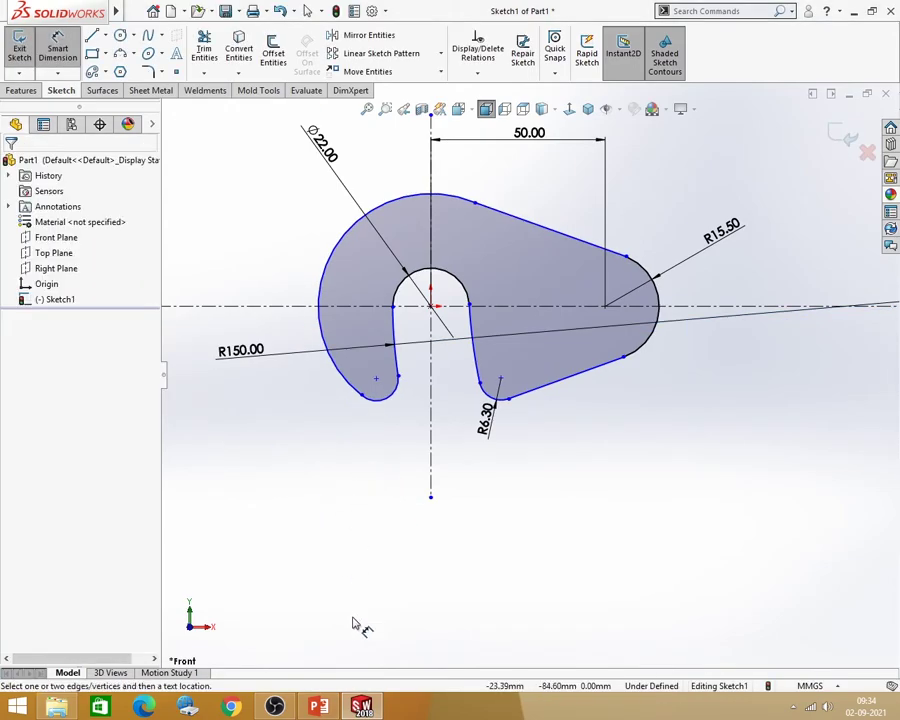
click(318, 707)
click(318, 707)
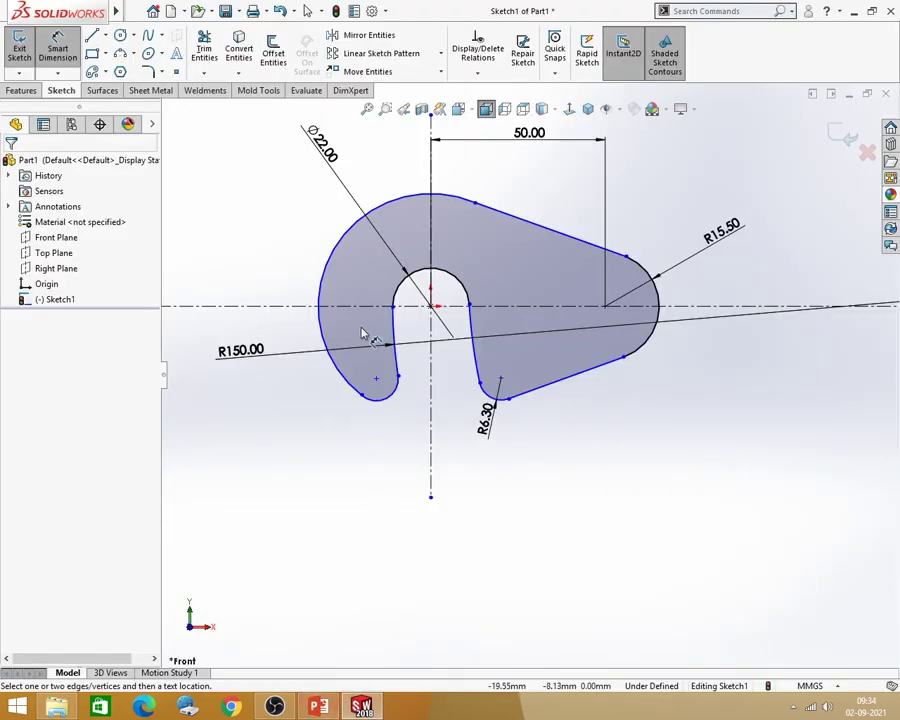
Dimension the large outer left arc with an R35 radius
click(343, 240)
click(278, 196)
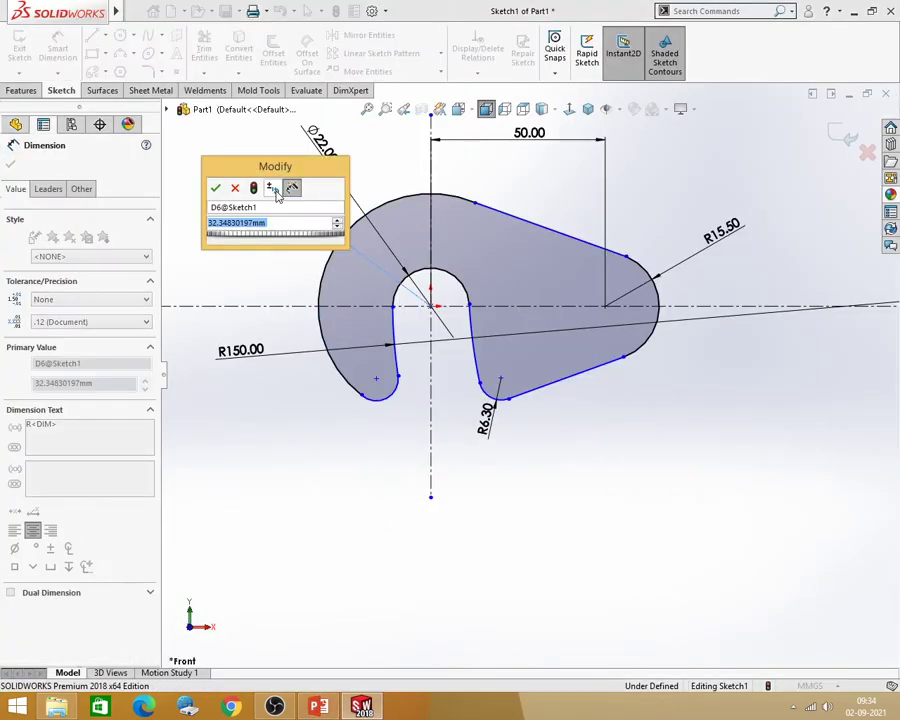
text(35)
key(Return)
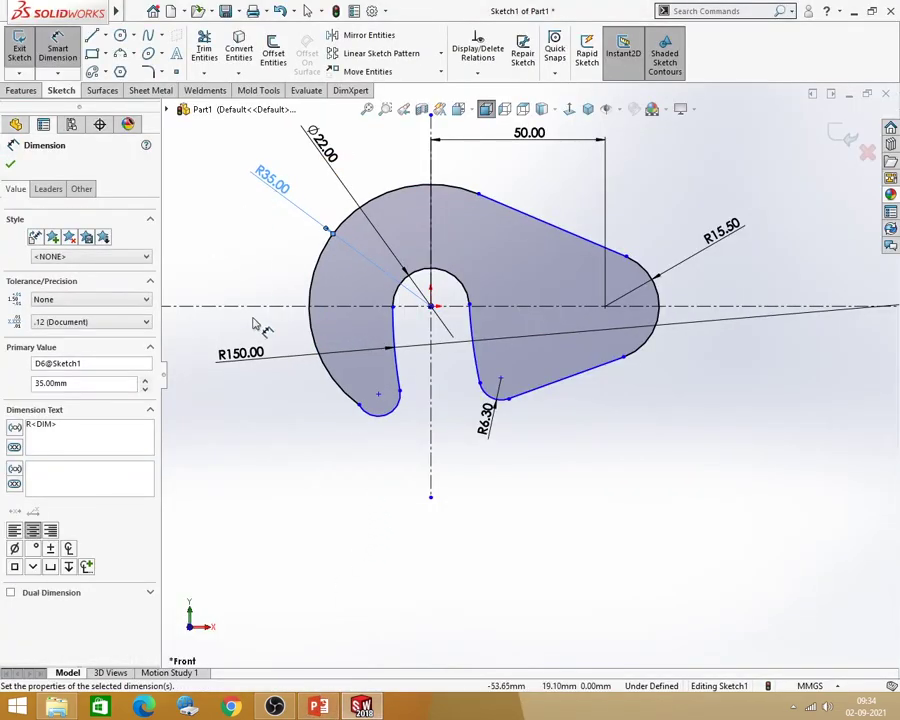
key(Escape)
scroll(341, 445, down, 1)
scroll(368, 418, down, 2)
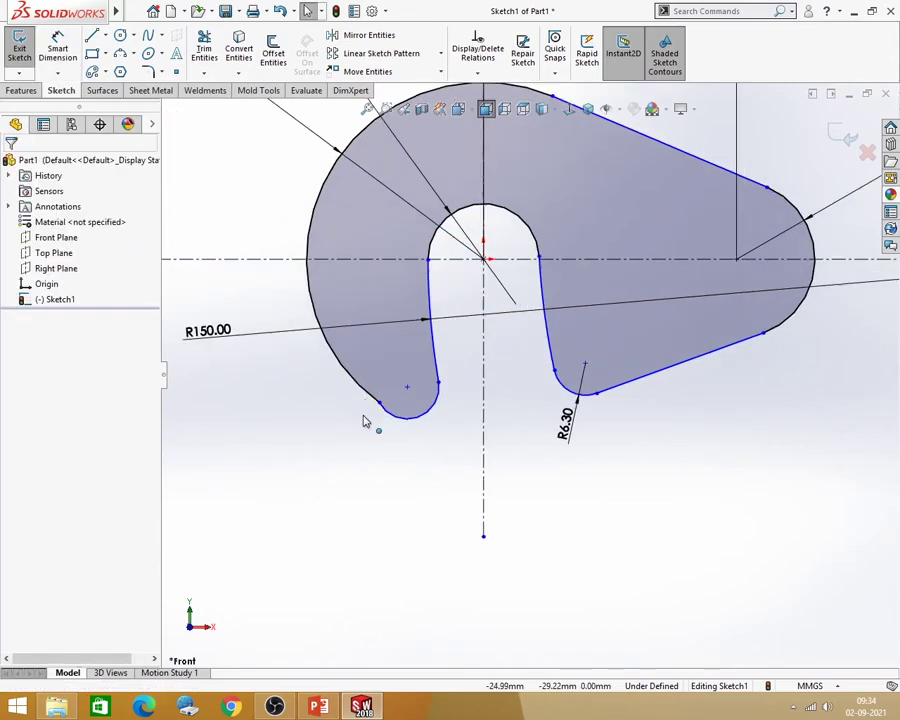
Make the small lower arc tangent to the large outer arc
click(392, 422)
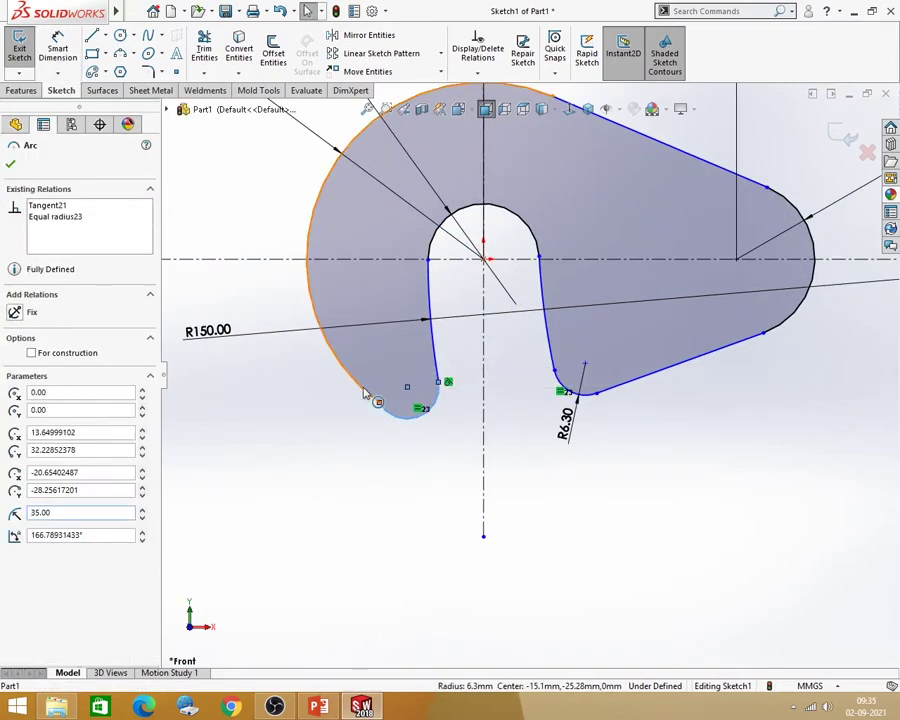
ctrl+click(372, 396)
click(425, 334)
scroll(424, 502, up, 3)
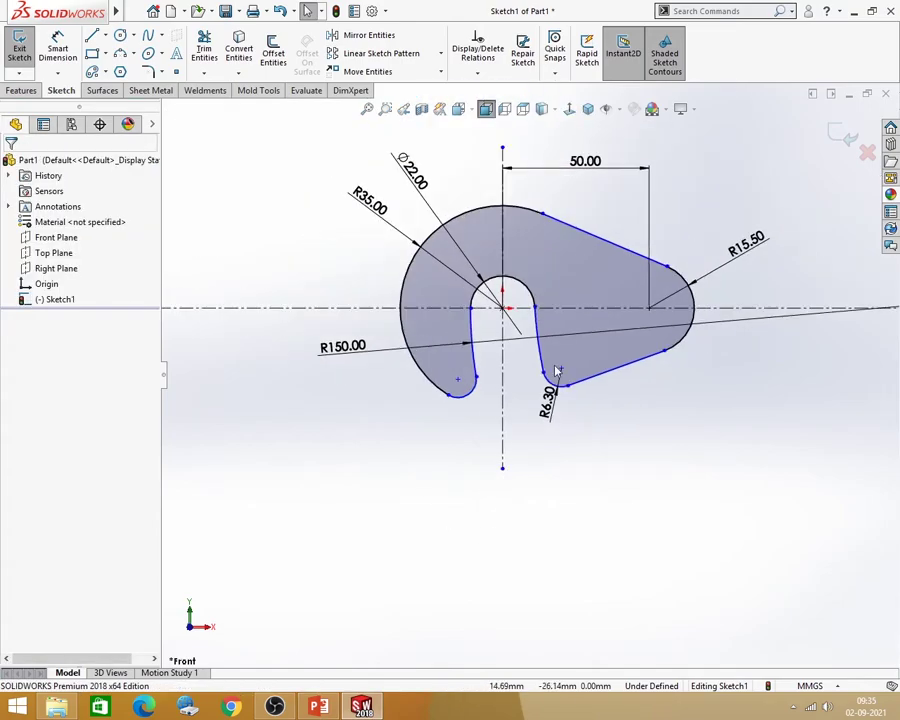
scroll(573, 307, down, 2)
scroll(528, 458, up, 1)
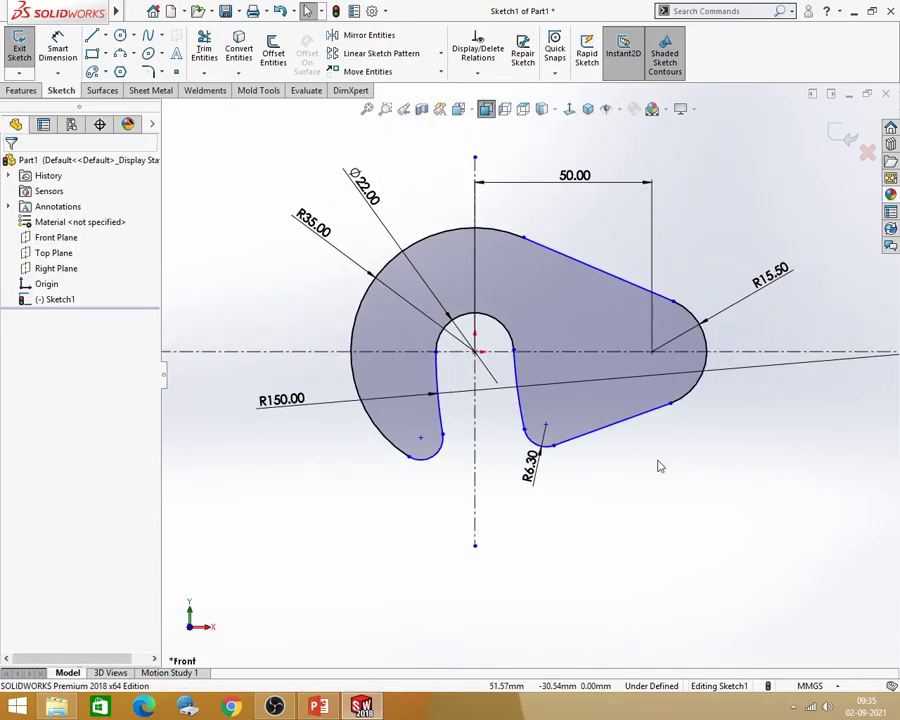
Change the slot edge radius from R150 to R100
double_click(282, 401)
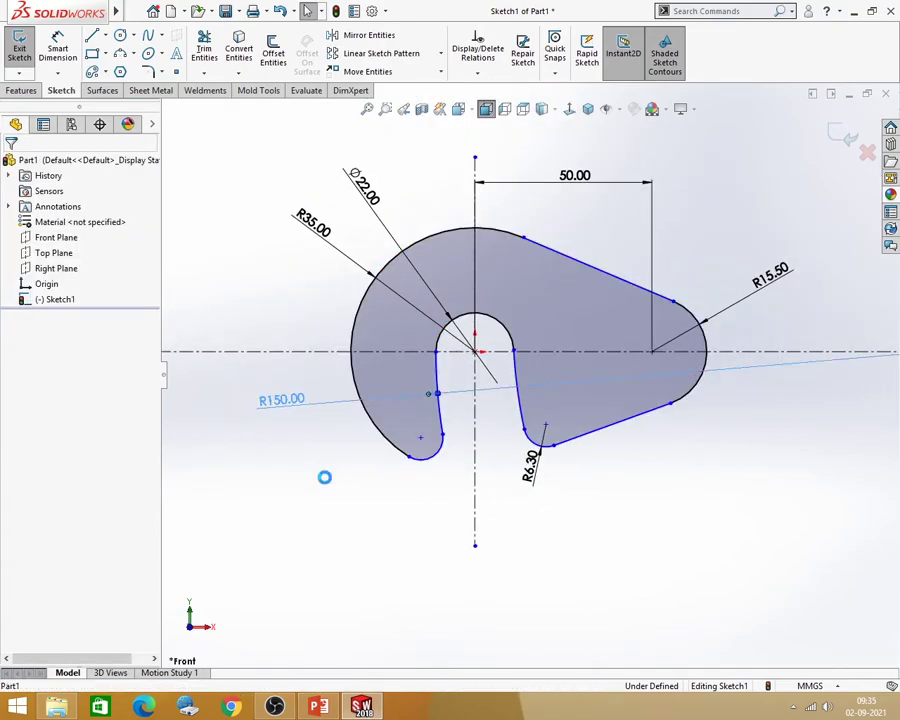
text(100)
key(Return)
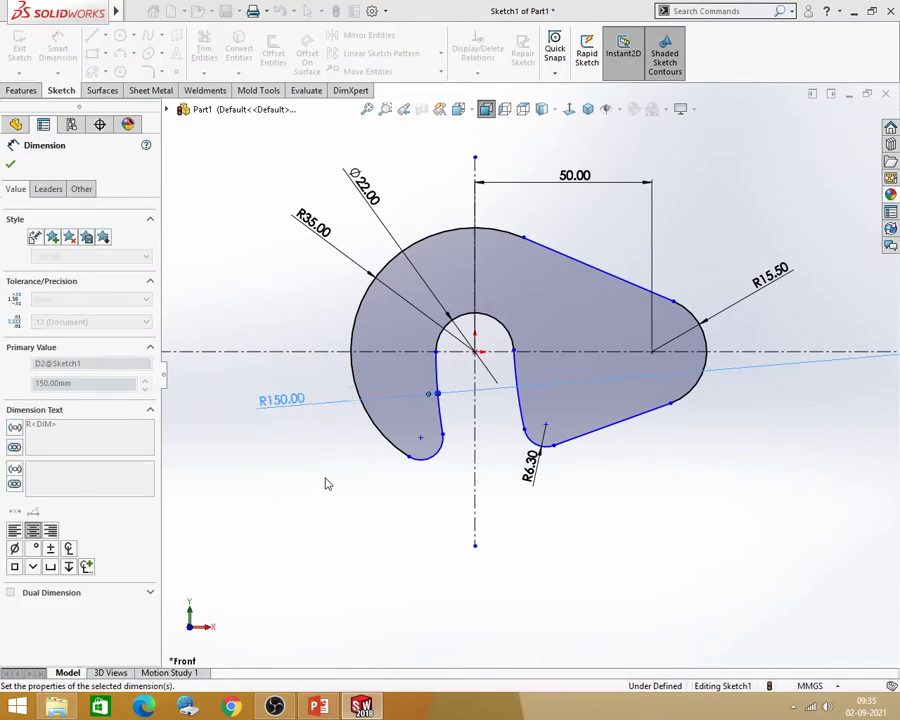
click(325, 484)
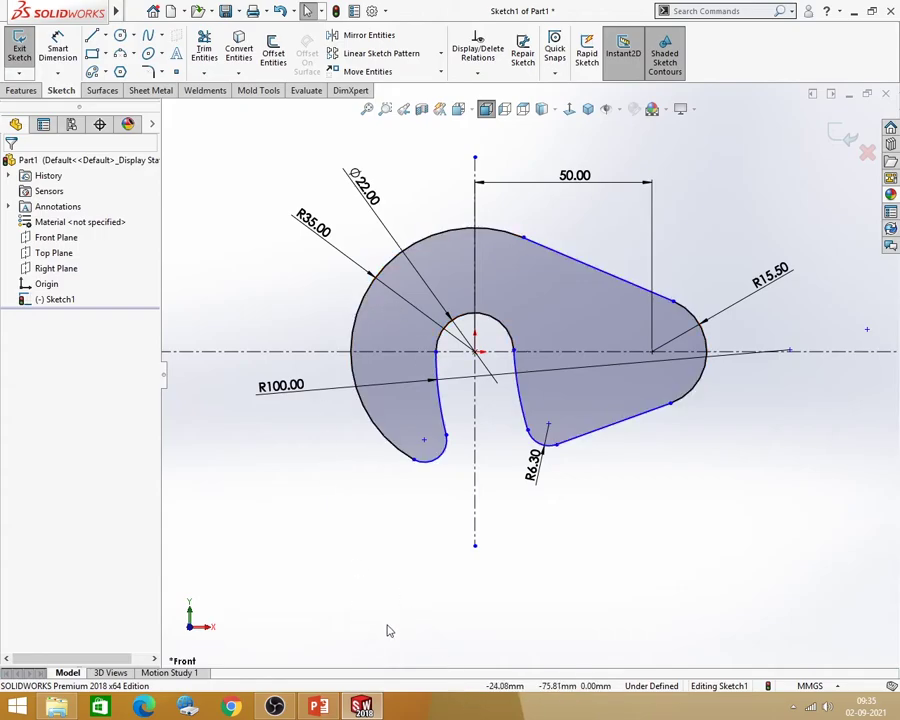
click(319, 708)
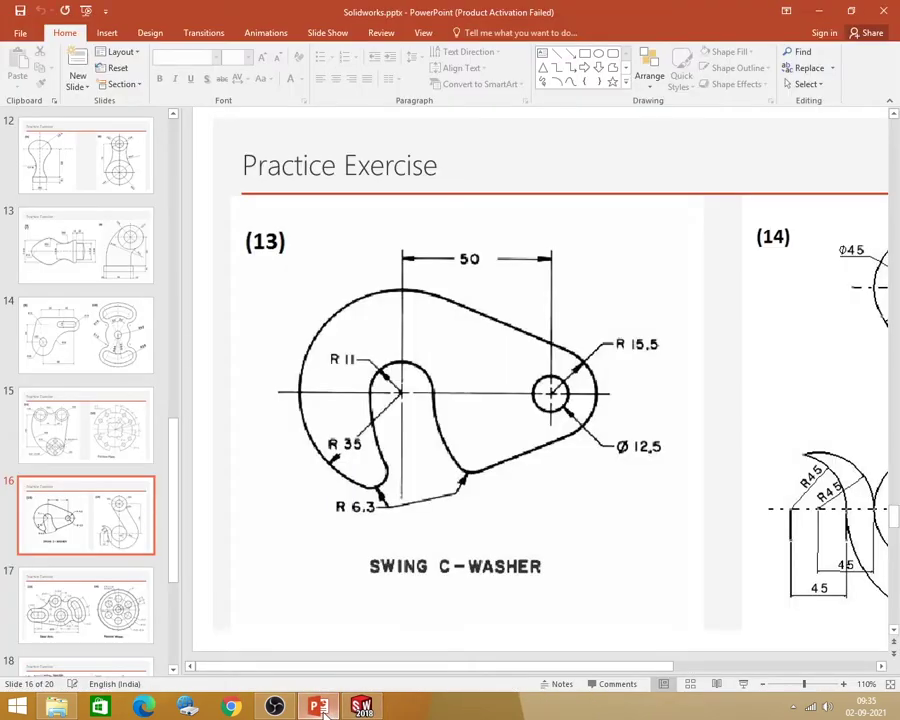
click(319, 708)
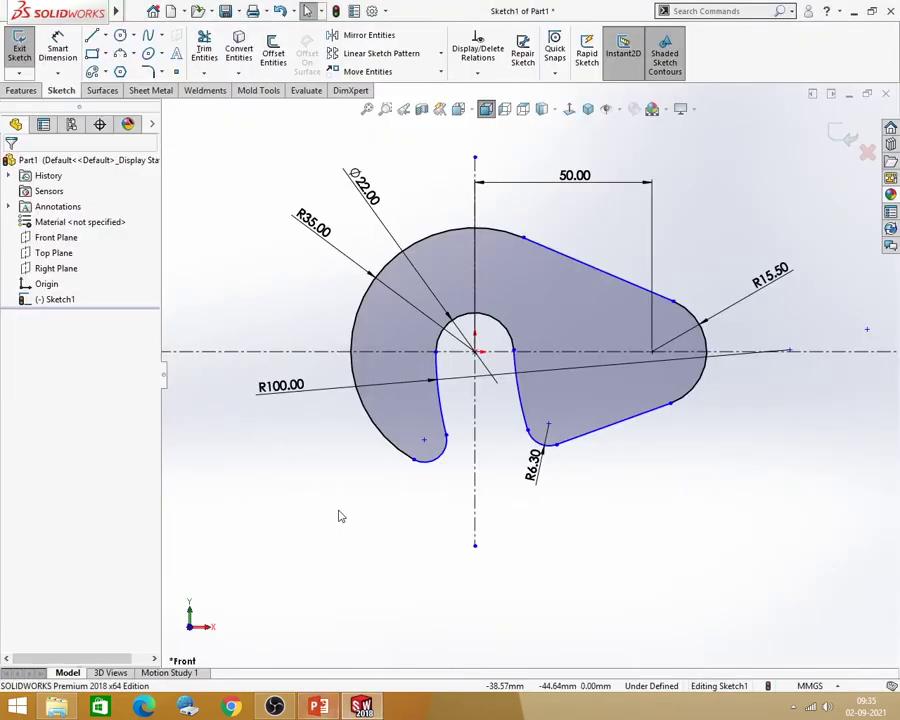
Draw a circle at the R15.50 arc centre and dimension it Ø12.5
click(120, 35)
click(652, 351)
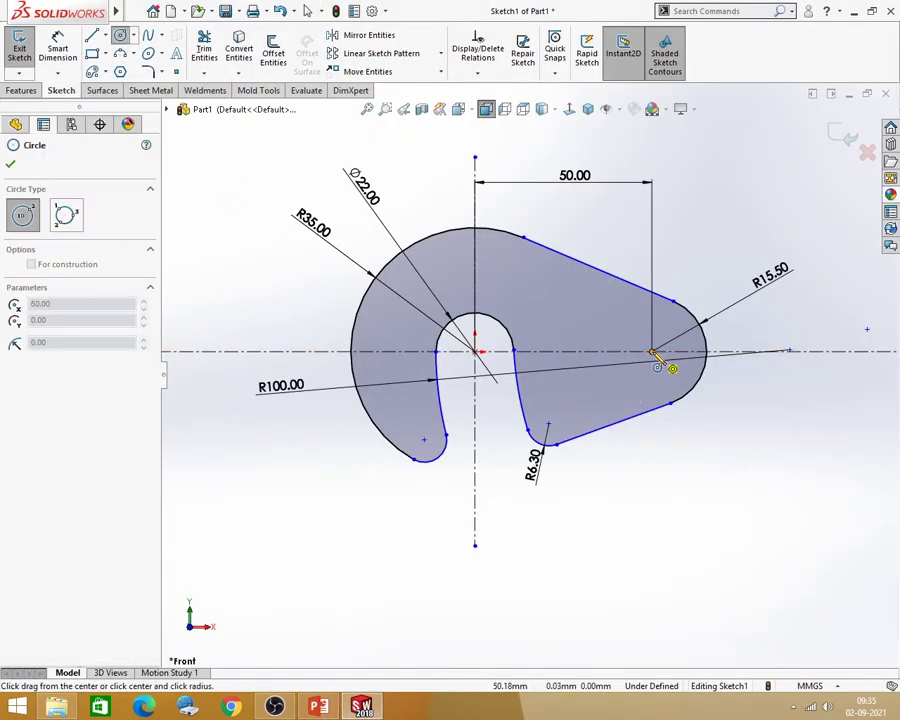
click(668, 368)
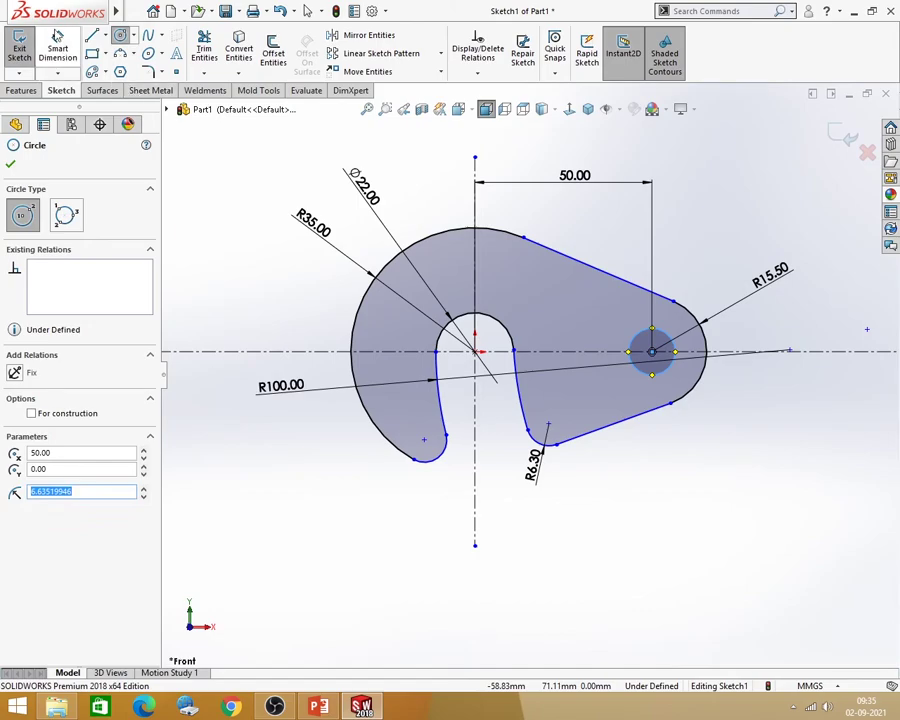
click(47, 38)
click(655, 340)
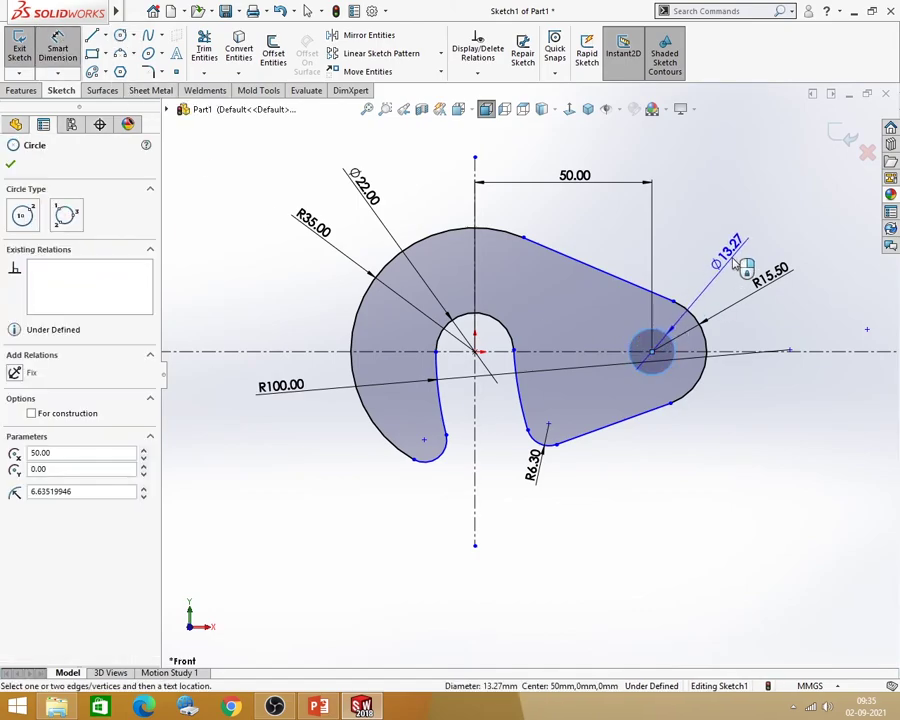
click(735, 330)
click(319, 708)
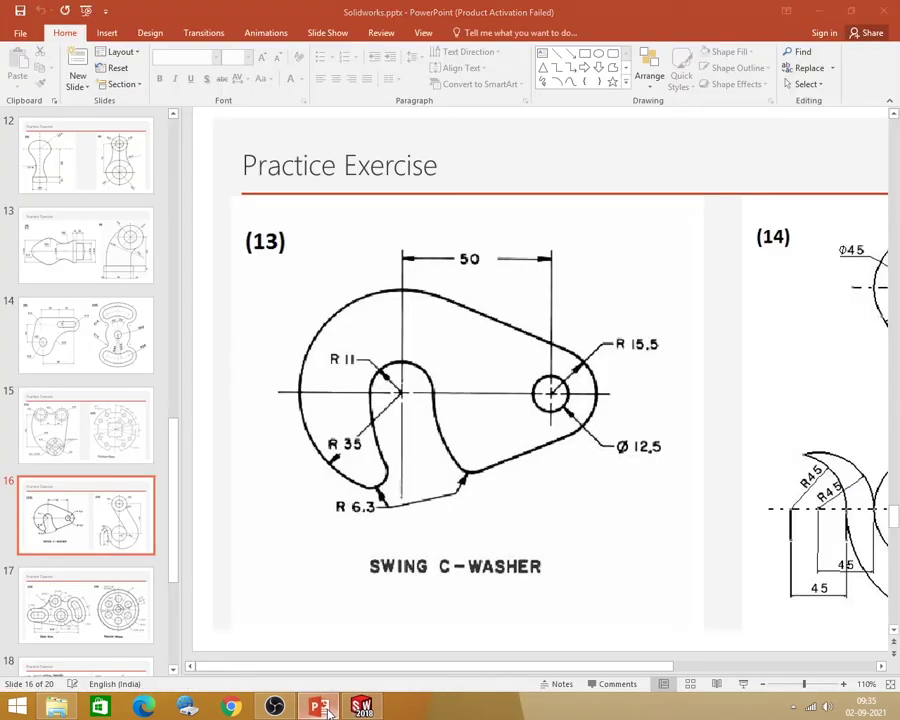
click(325, 710)
text(12)
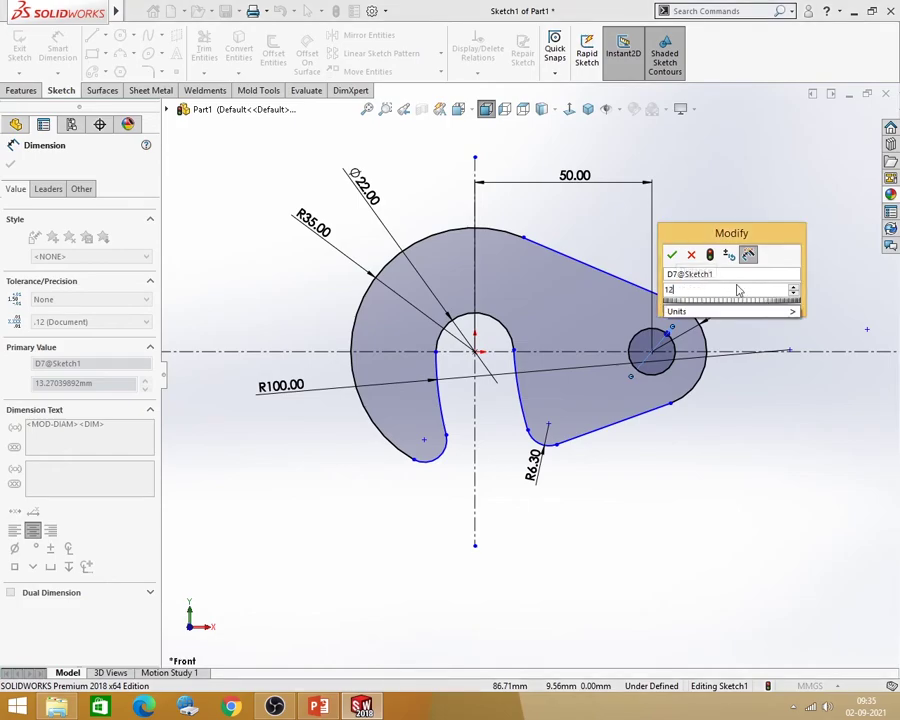
text(.5)
key(Return)
click(700, 184)
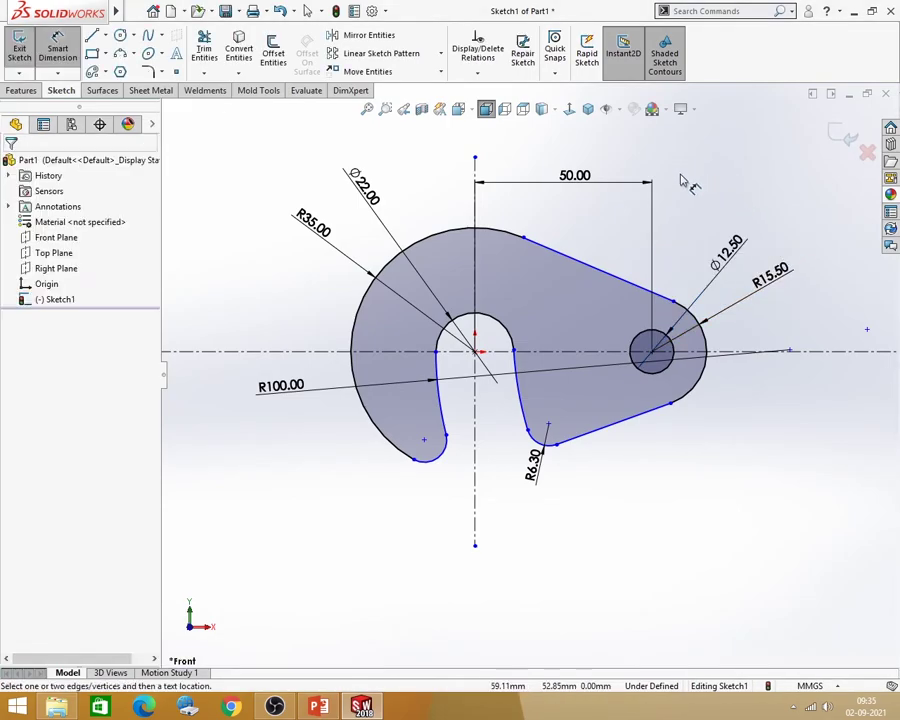
scroll(530, 374, up, 1)
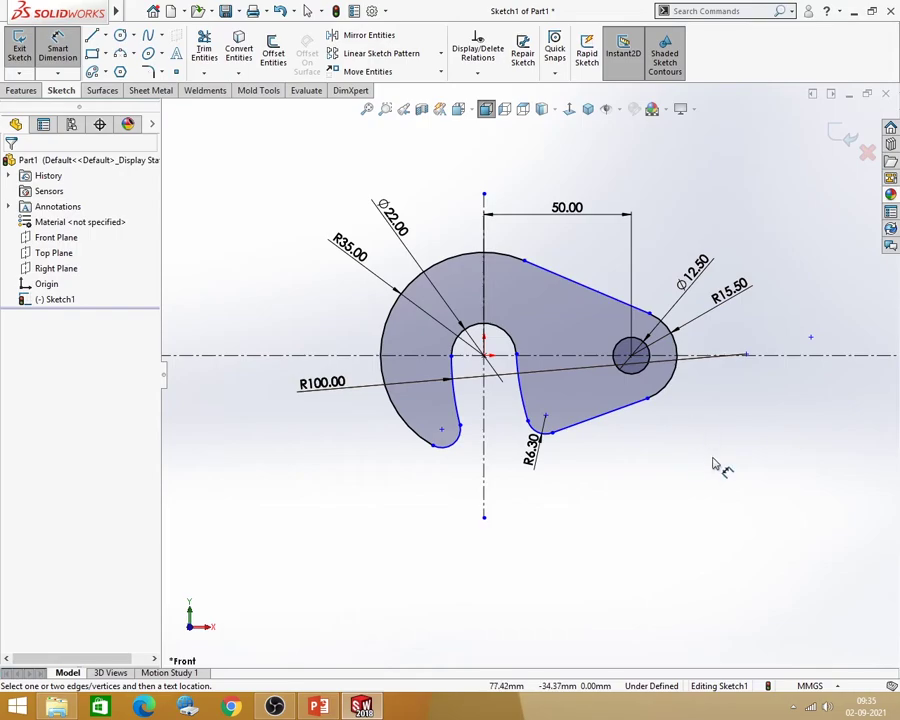
Make the loose sketch point right of the washer coincident with the horizontal centreline
key(Escape)
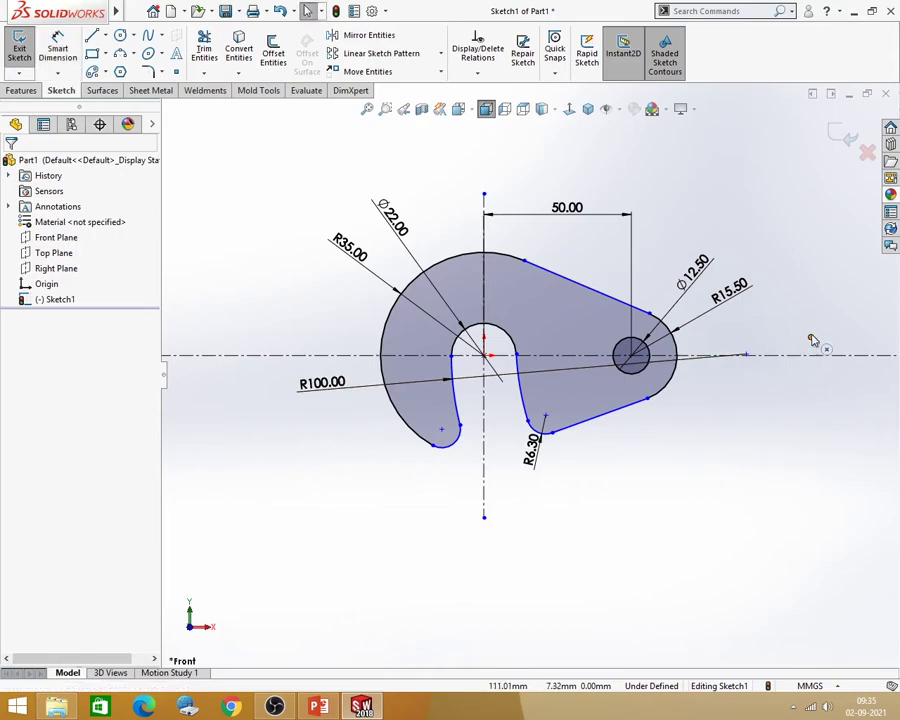
click(811, 337)
click(775, 420)
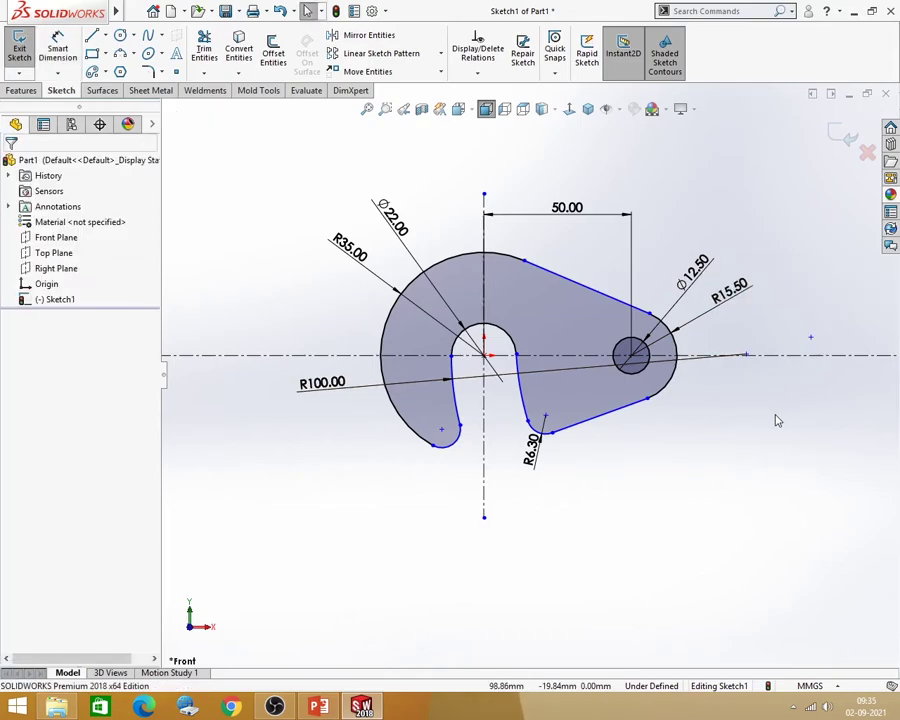
click(811, 338)
ctrl+click(811, 357)
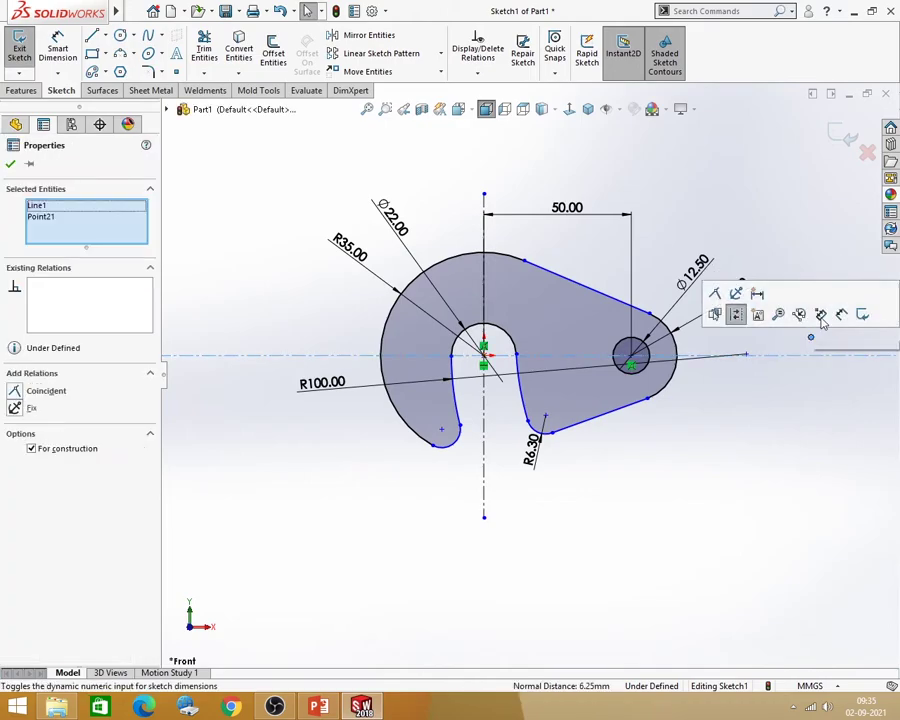
click(771, 397)
click(811, 337)
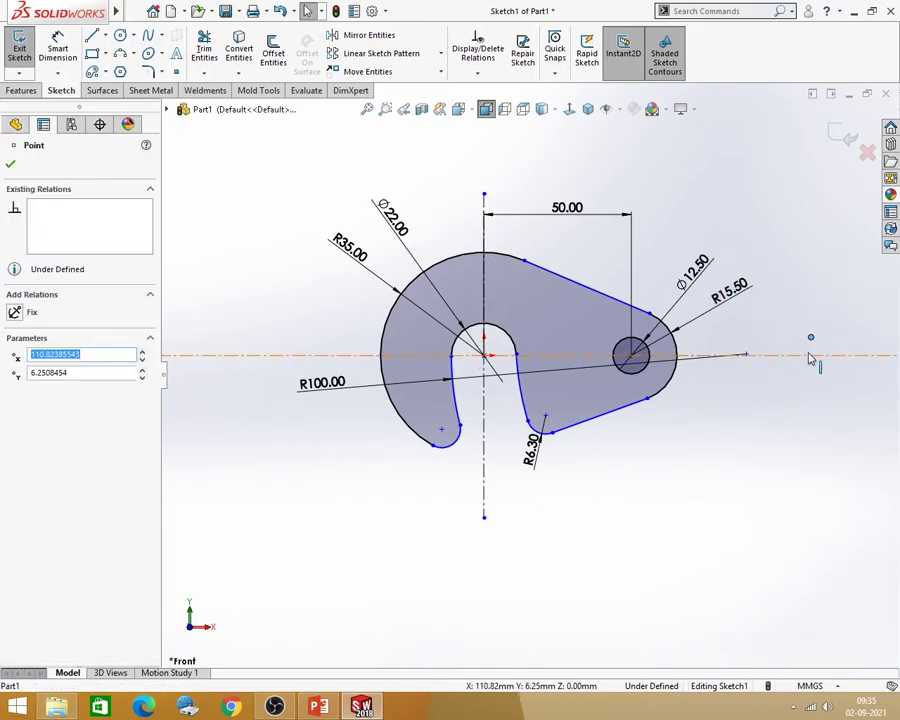
ctrl+click(811, 357)
click(716, 292)
click(781, 451)
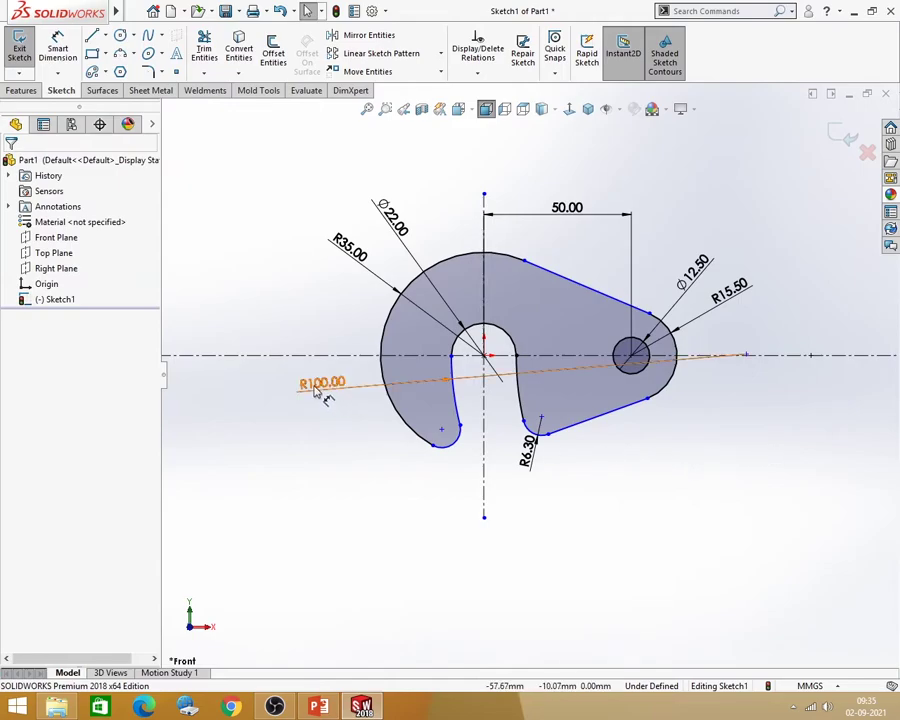
Move the R100.00 dimension lower and change the radius to 90, 80, then 60
mouse_move(322, 385)
mouse_down()
mouse_move(318, 474)
mouse_move(297, 431)
mouse_up()
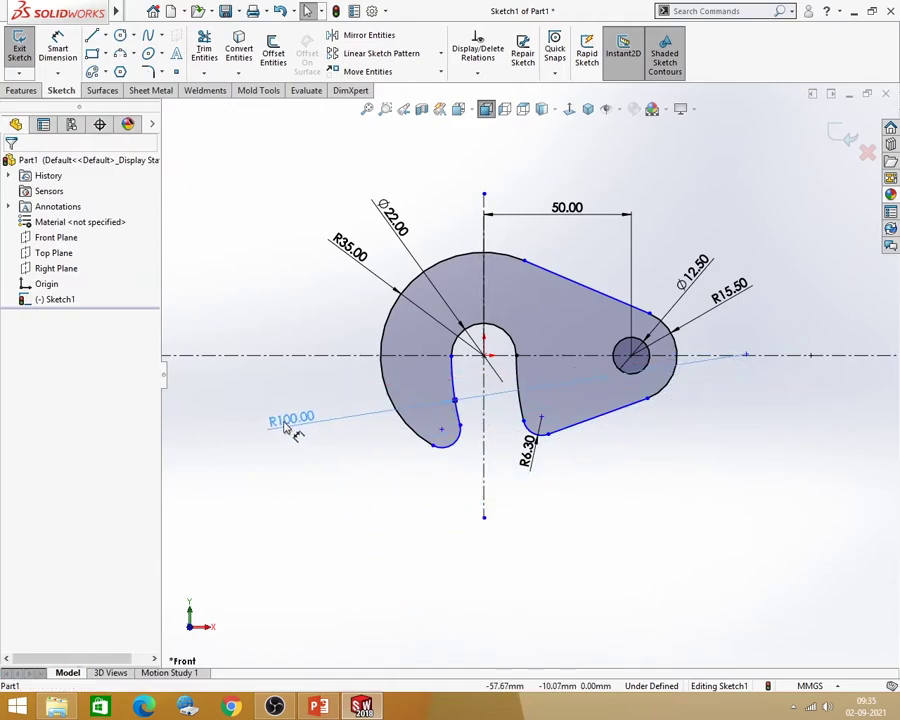
double_click(299, 418)
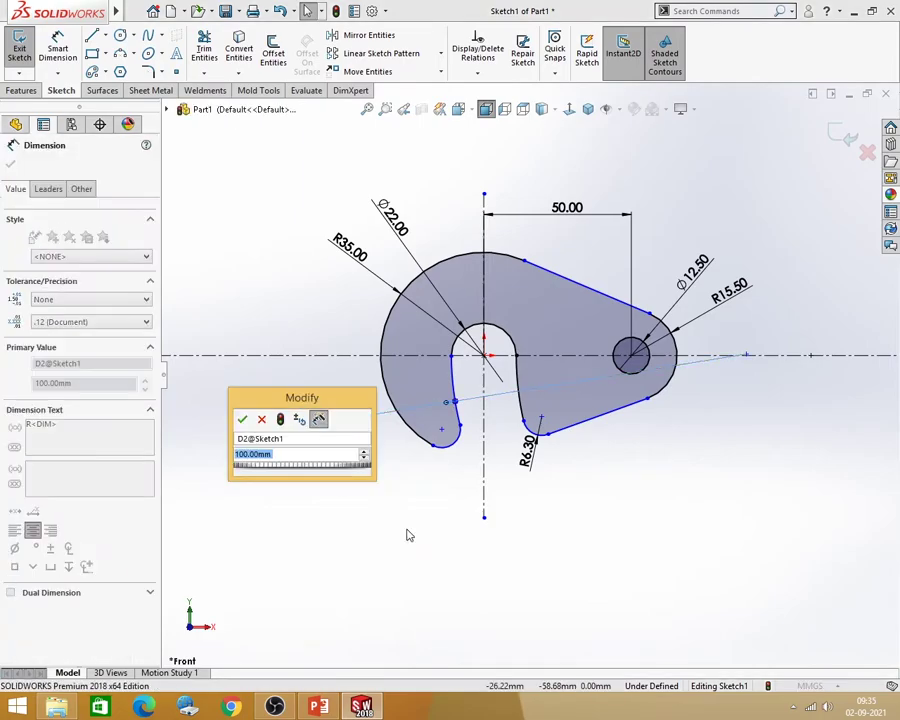
text(90)
key(Return)
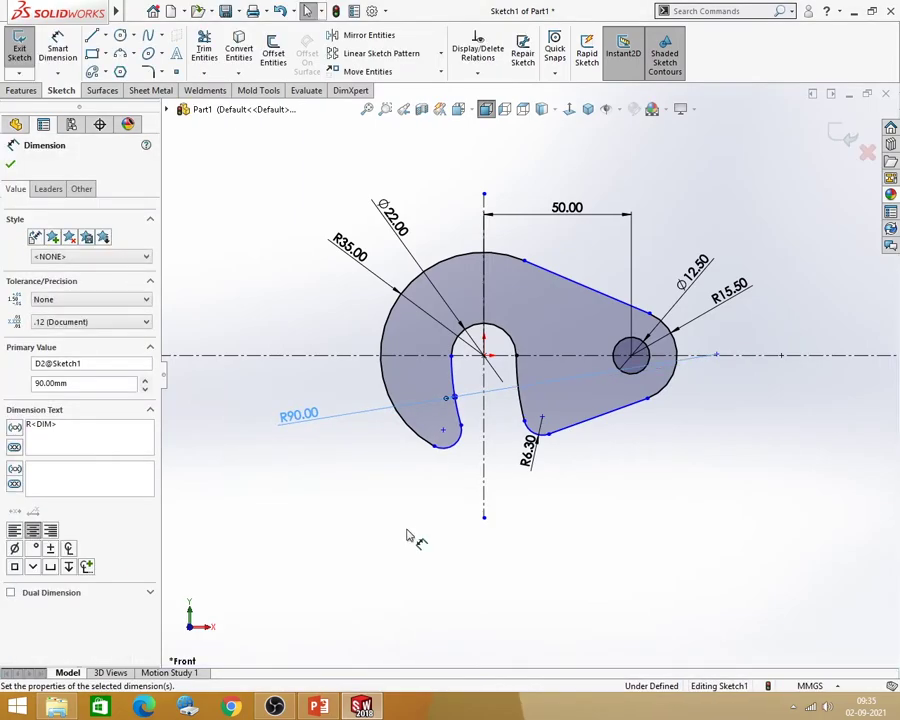
key(Escape)
double_click(306, 414)
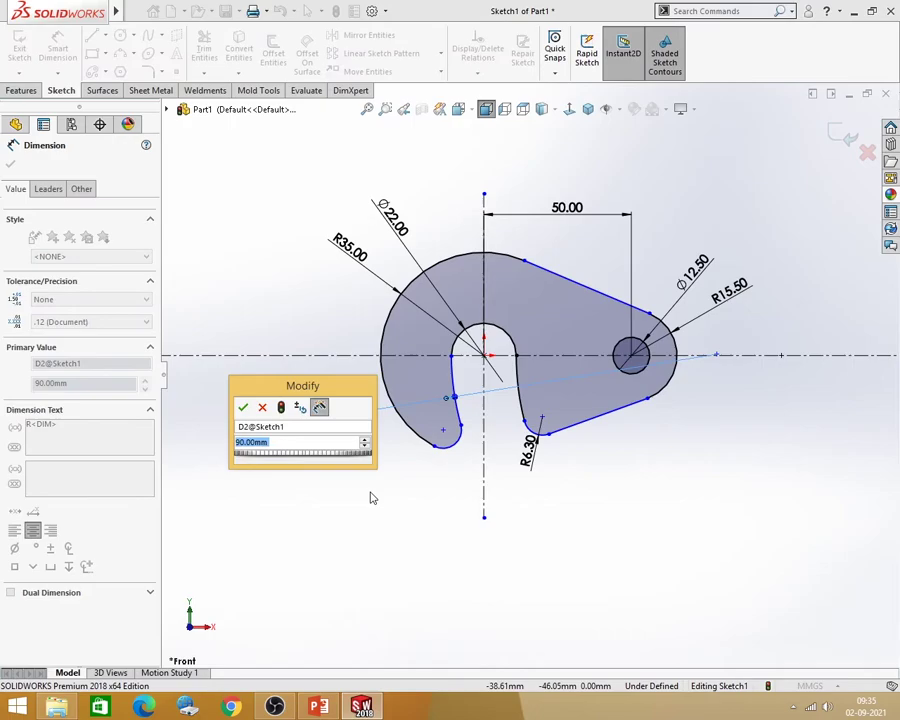
text(80)
key(Return)
key(Escape)
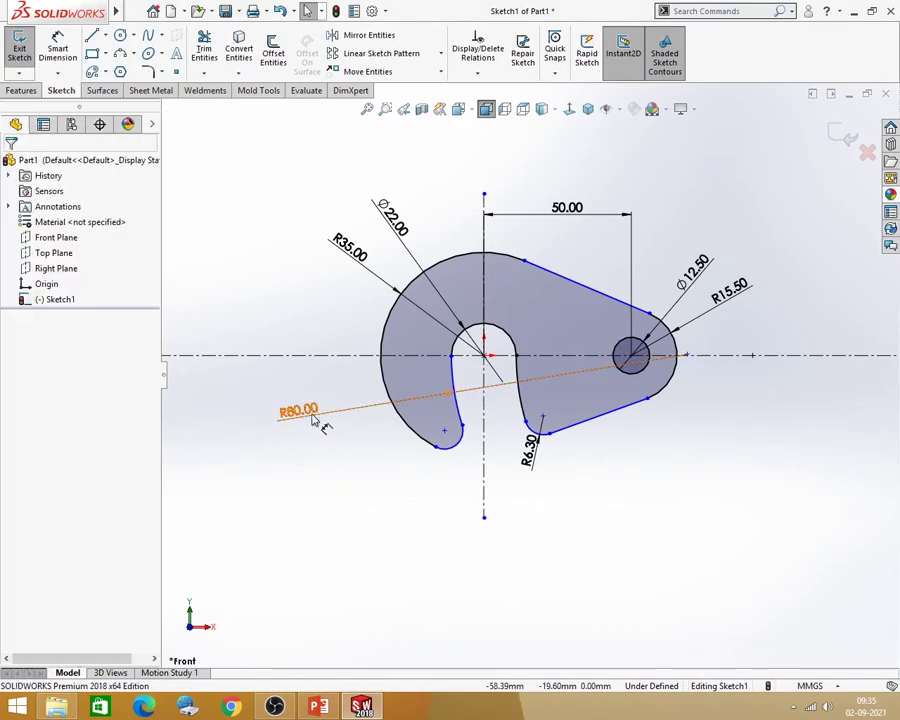
double_click(312, 418)
text(60)
key(Return)
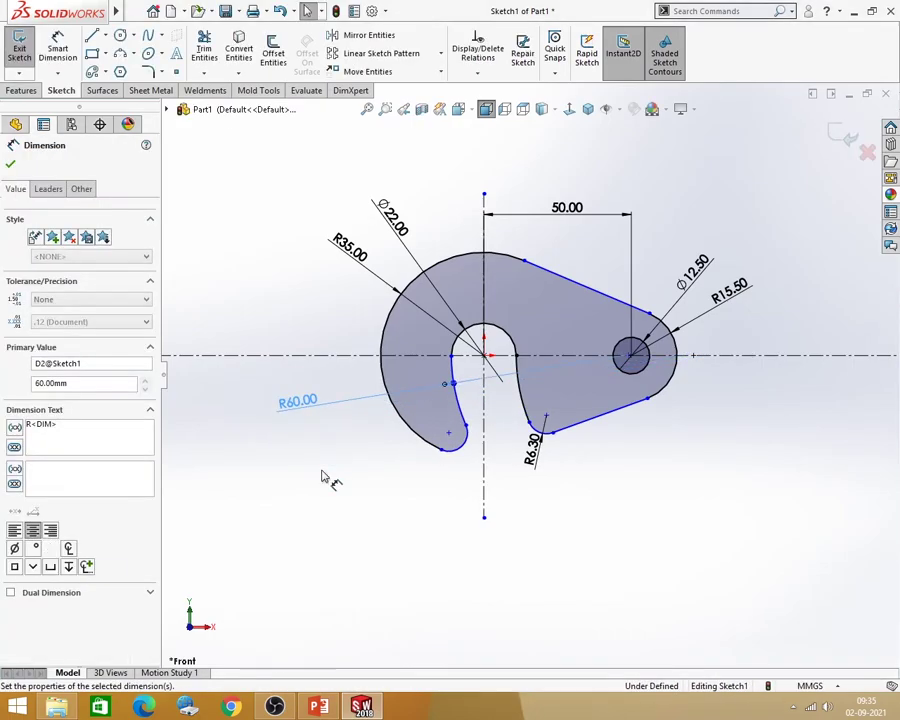
key(Escape)
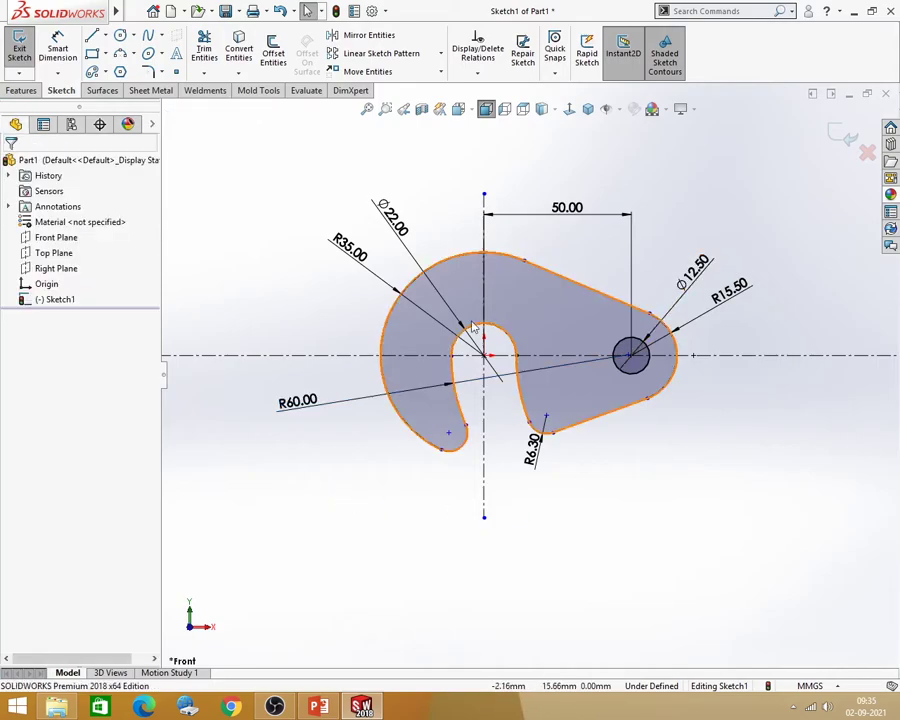
Dimension the lower-left sketch point 25.00 below the horizontal centreline
click(57, 50)
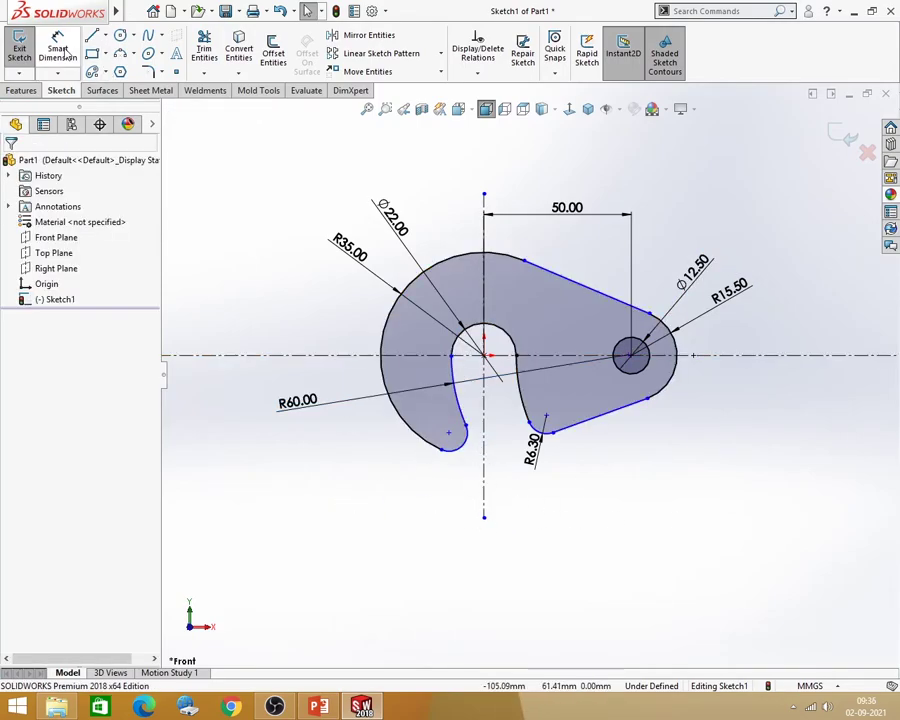
click(449, 438)
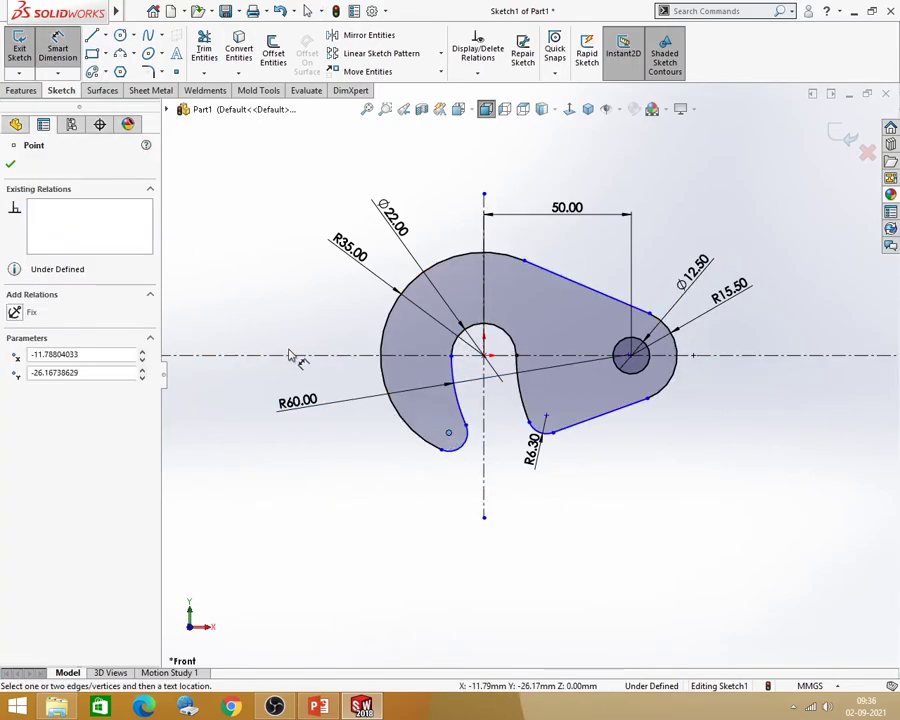
click(293, 356)
click(229, 403)
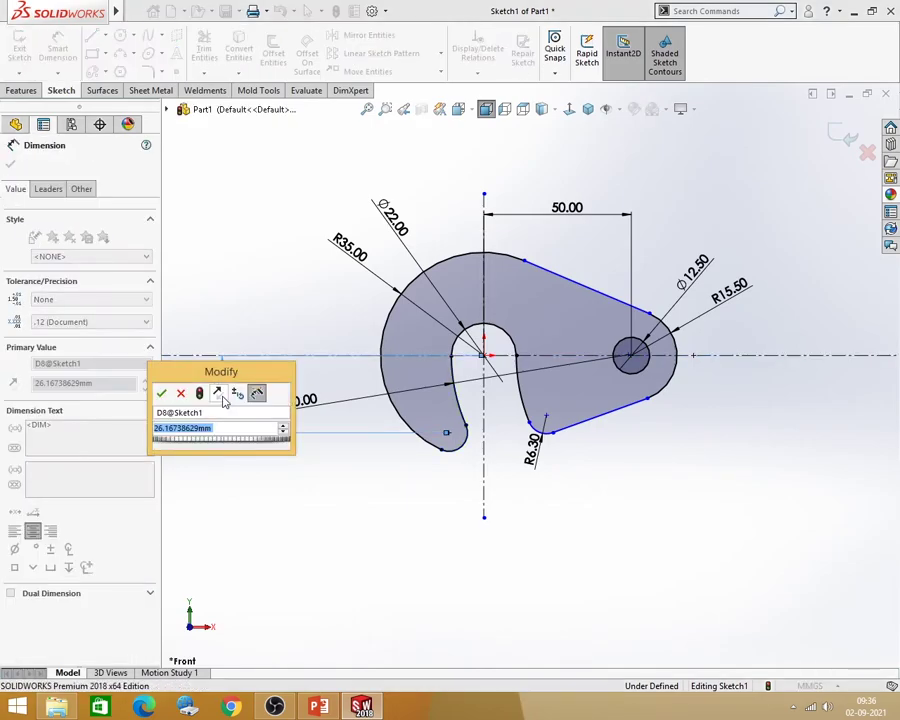
text(25)
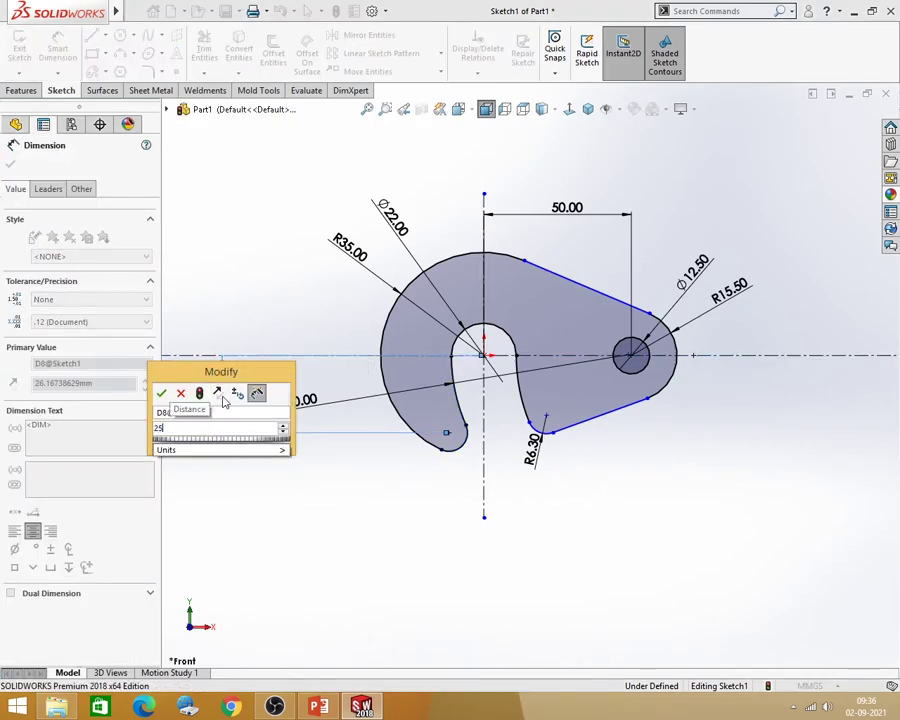
key(Return)
click(545, 560)
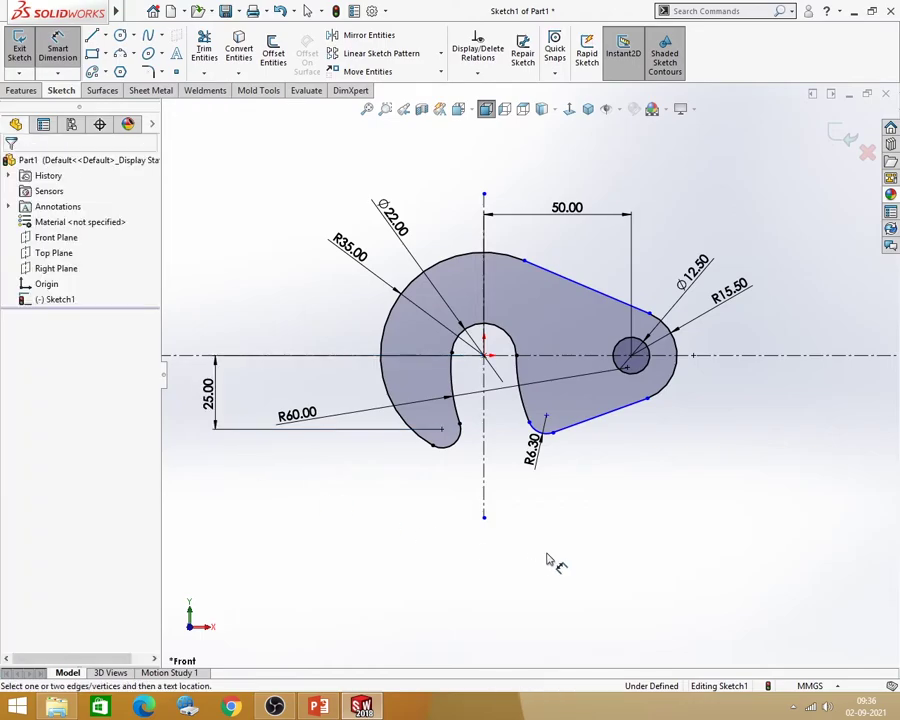
Dimension the sketch point near R6.30 20.00 below the horizontal centreline
click(546, 415)
click(552, 357)
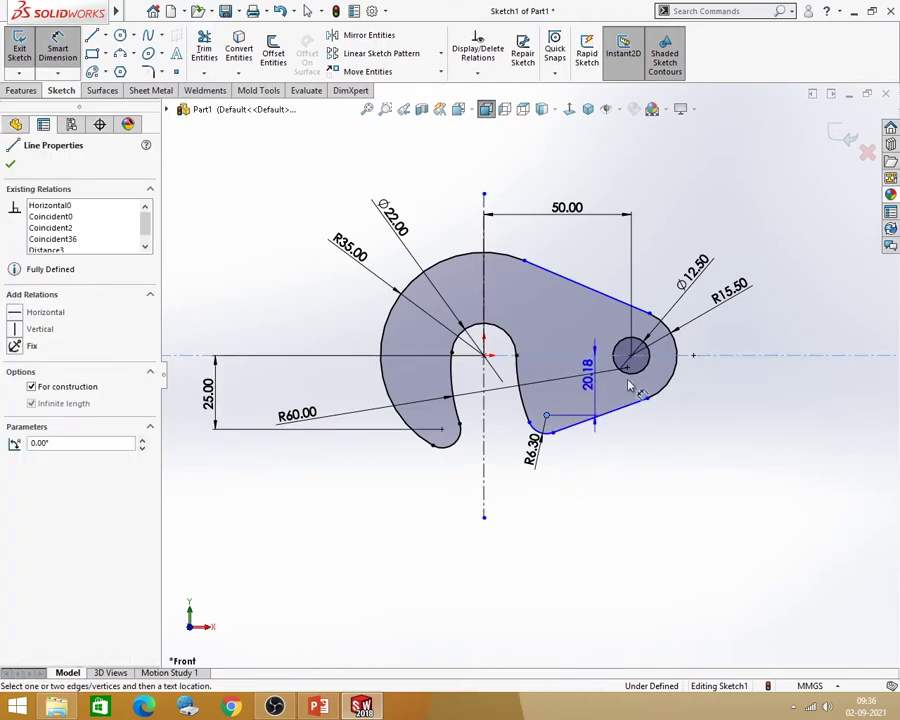
click(750, 385)
text(20.18164866mm)
key(Return)
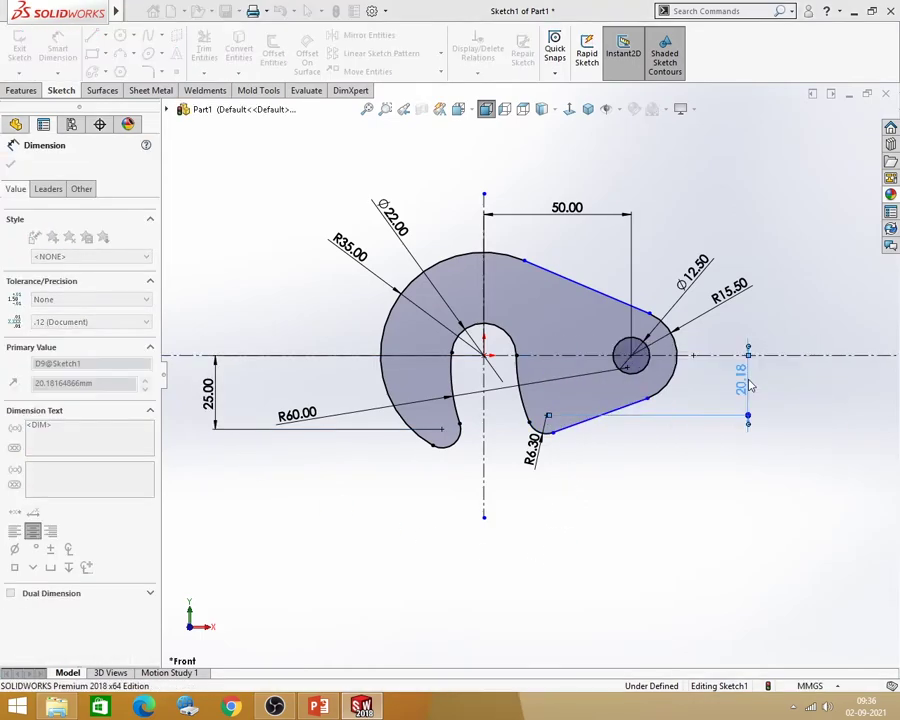
click(750, 474)
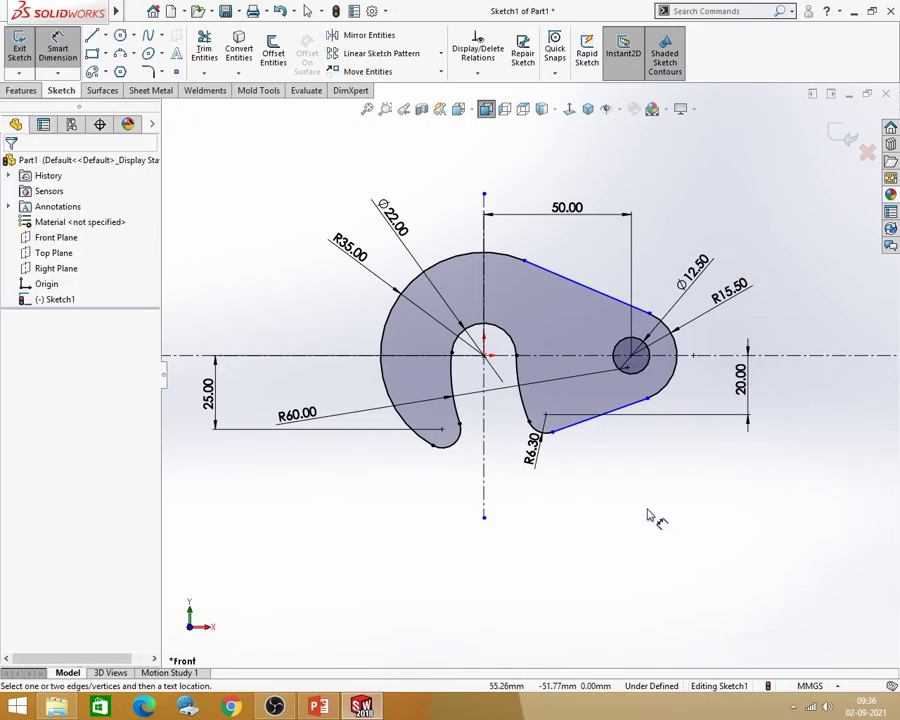
key(Escape)
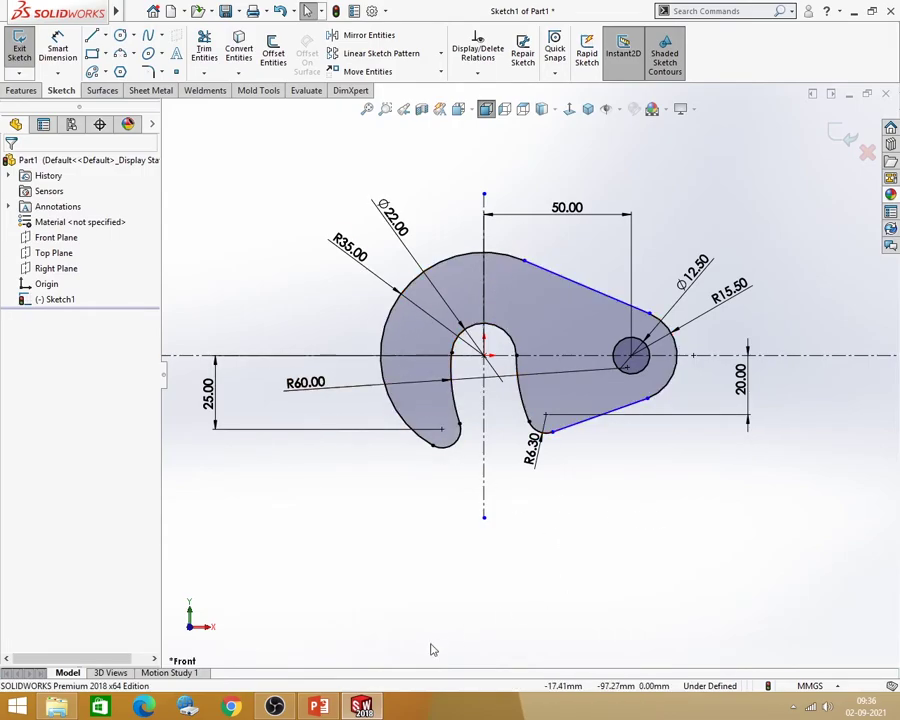
Reposition the R60.00 label and the 25.00 dimension closer to the washer
click(333, 710)
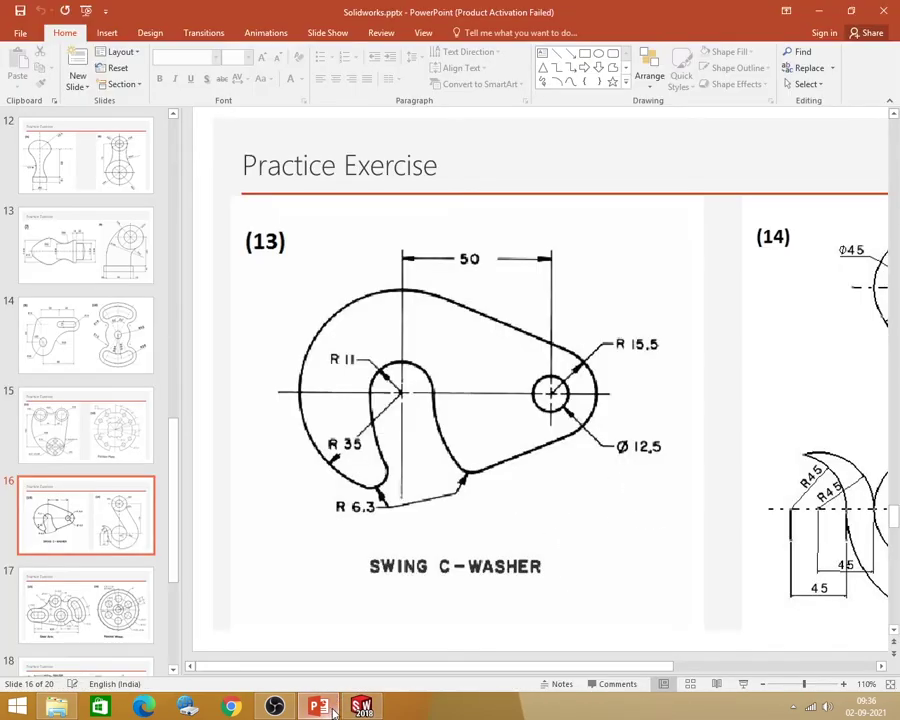
click(333, 710)
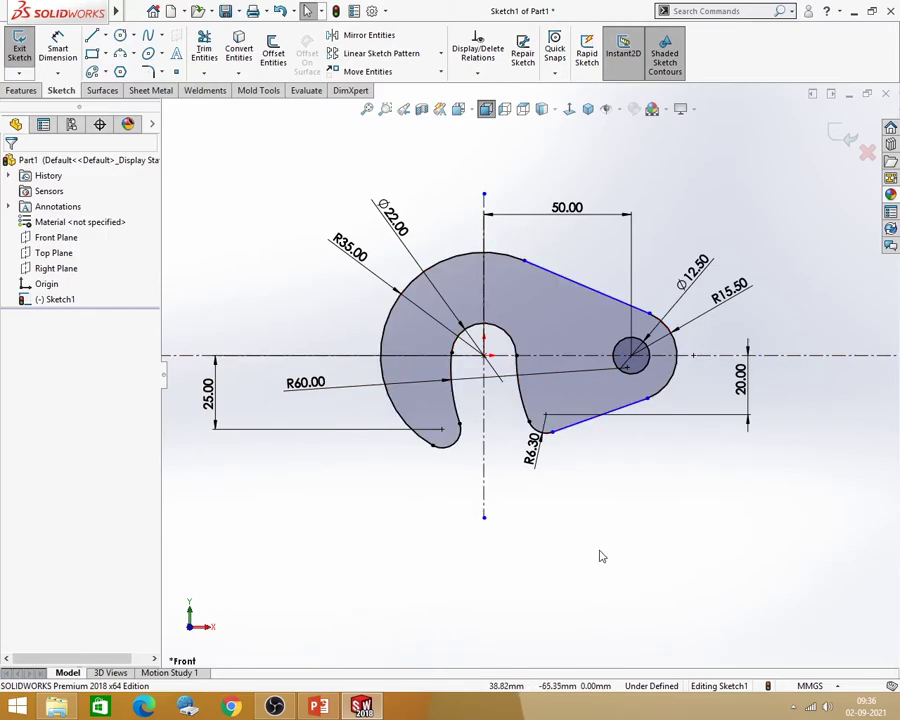
drag(300, 386, 334, 403)
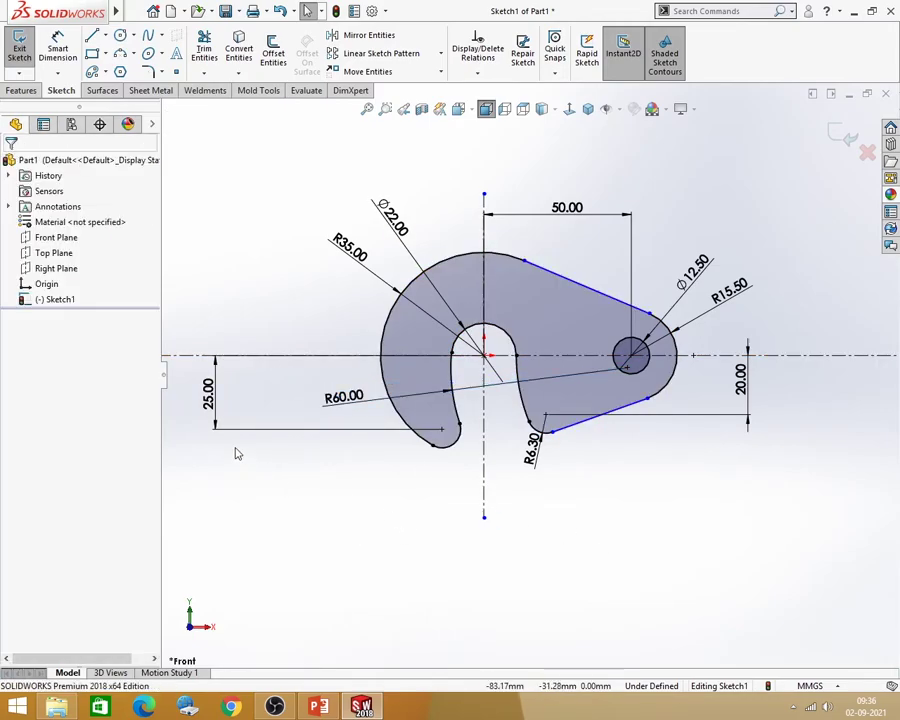
drag(208, 392, 258, 383)
click(381, 502)
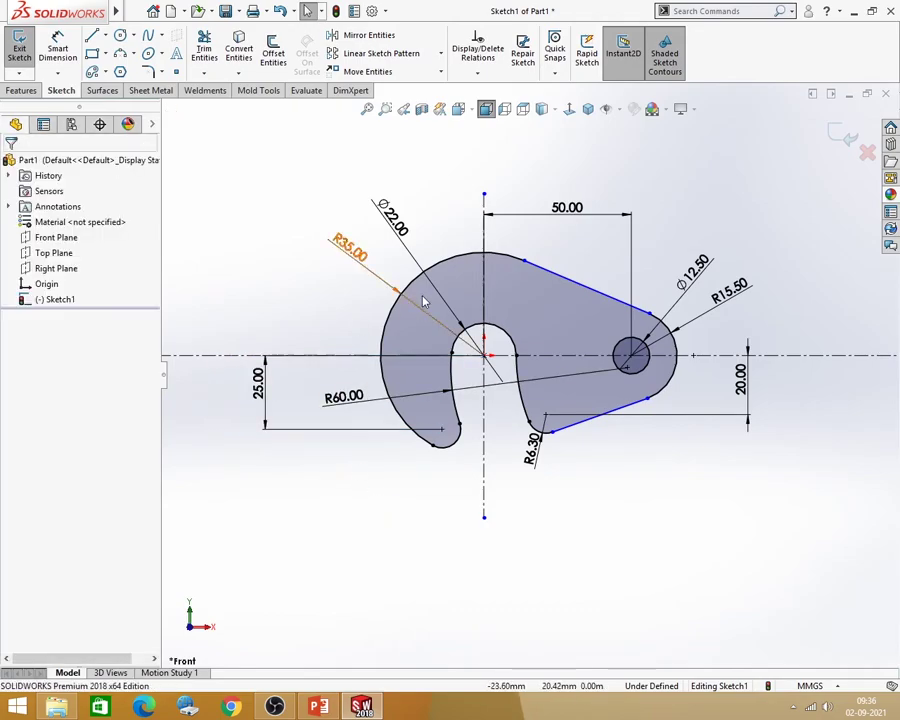
Bring the Swing C-Washer reference slide forward to compare it with the sketch
click(318, 707)
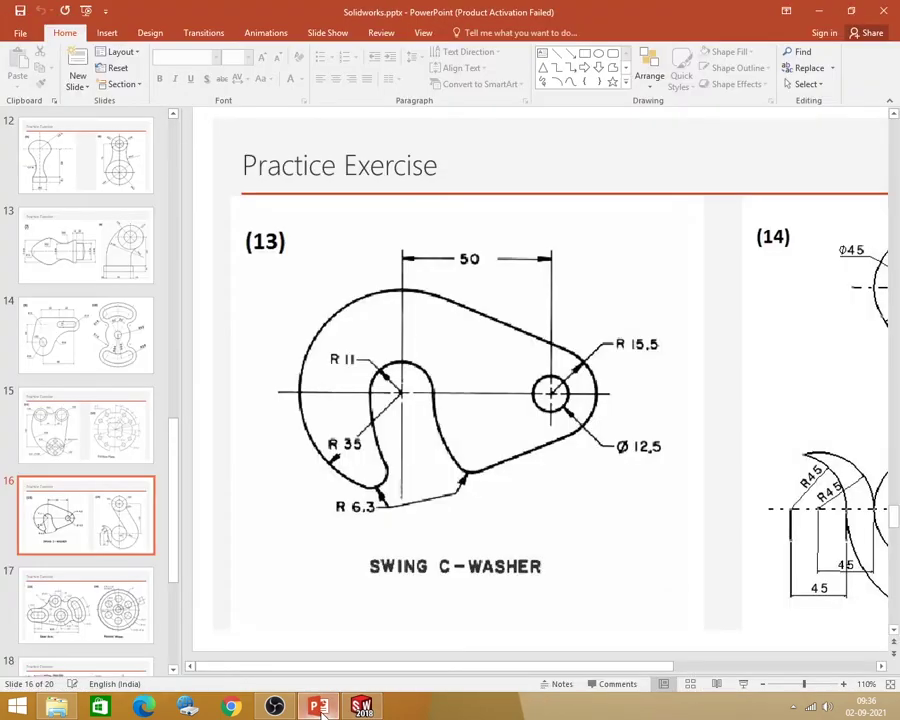
click(320, 710)
key(alt+Tab)
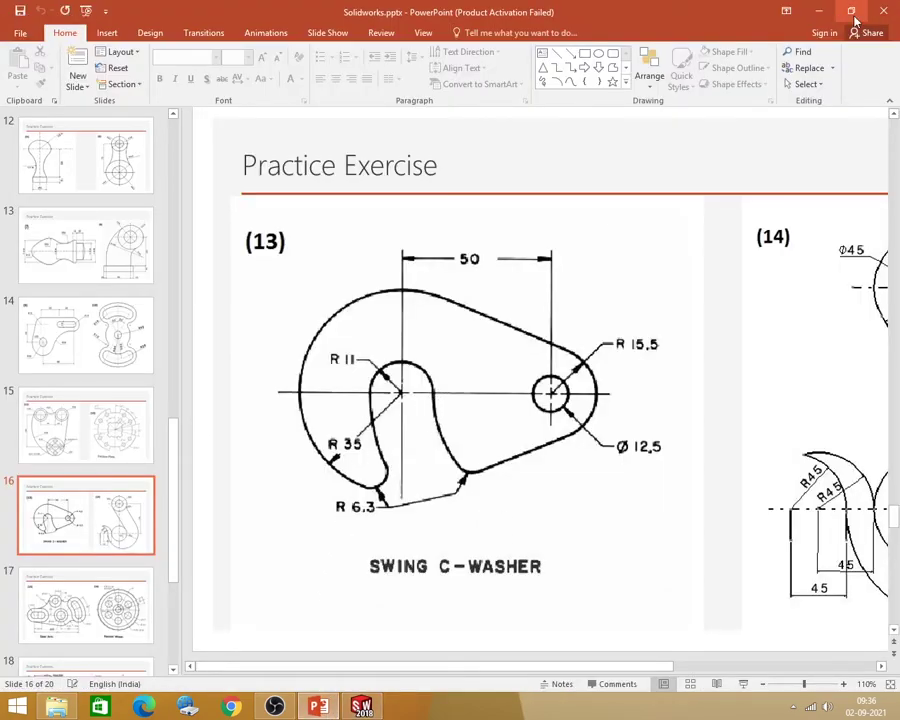
click(818, 10)
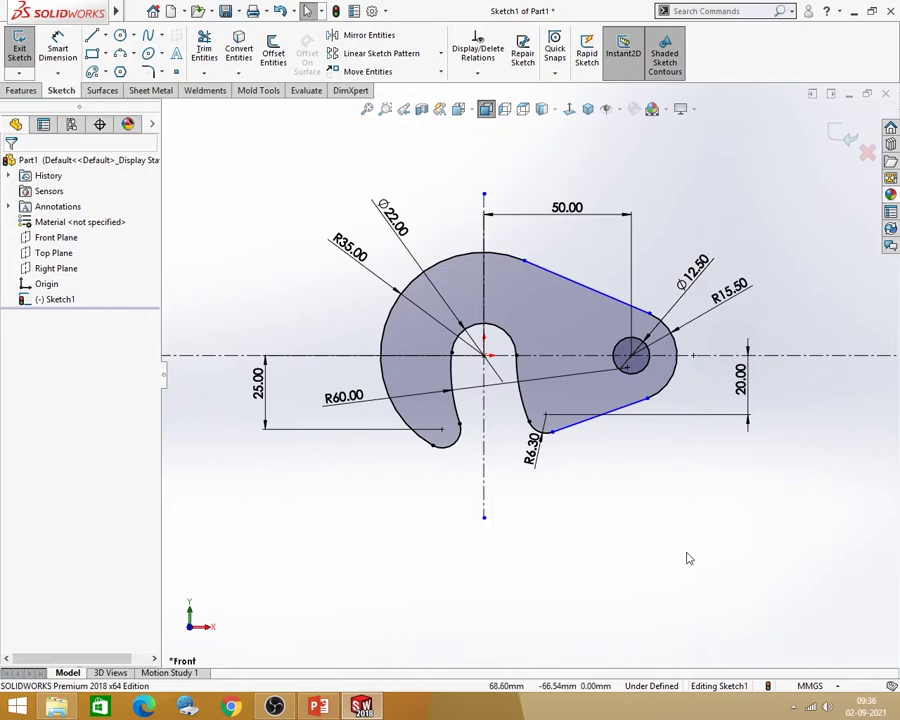
click(318, 707)
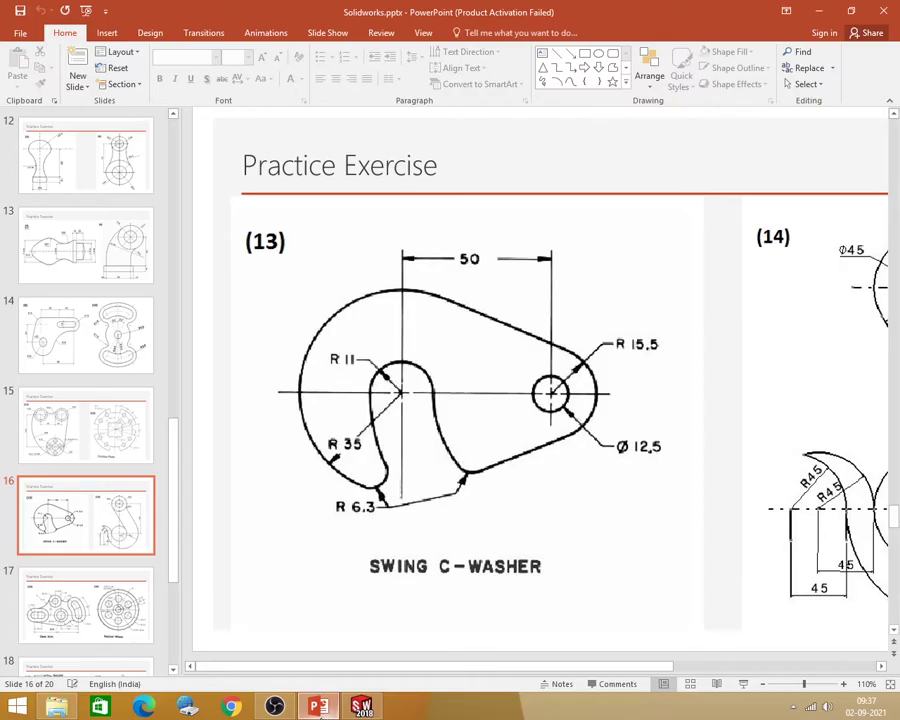
click(318, 707)
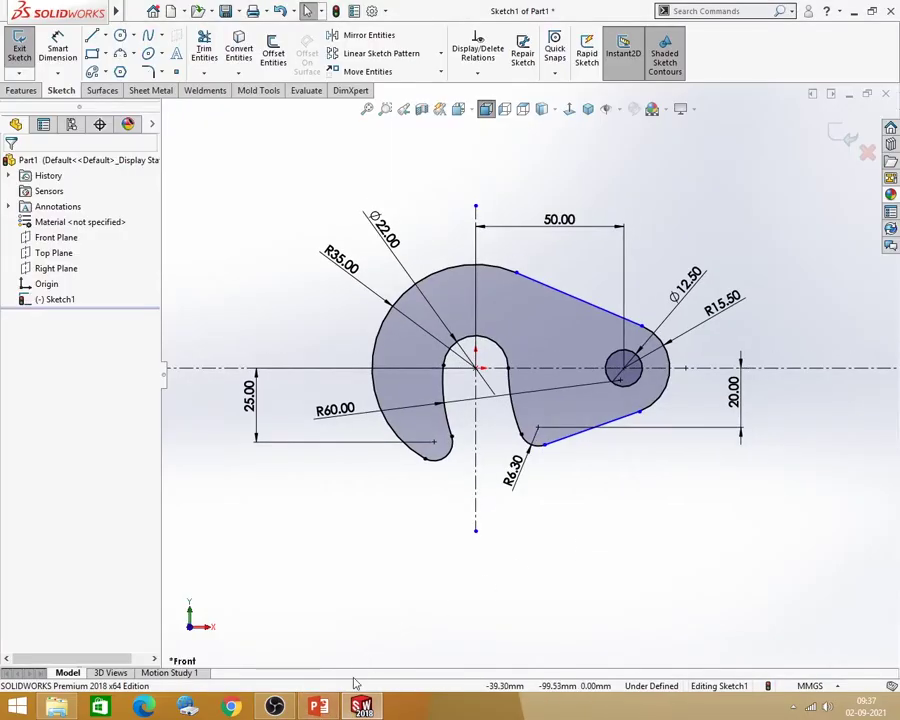
click(318, 707)
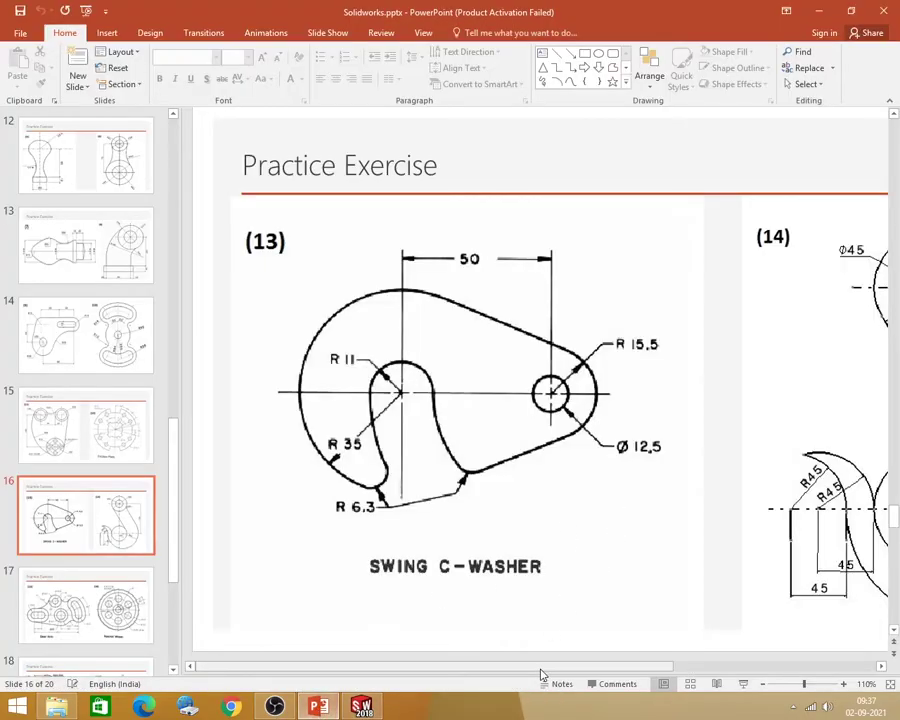
Scroll slide 16 to show exercise 14's crane hook drawing with Ø90, Ø45 and 178 dimensions
mouse_move(545, 665)
mouse_down()
mouse_move(660, 676)
mouse_move(754, 666)
mouse_up()
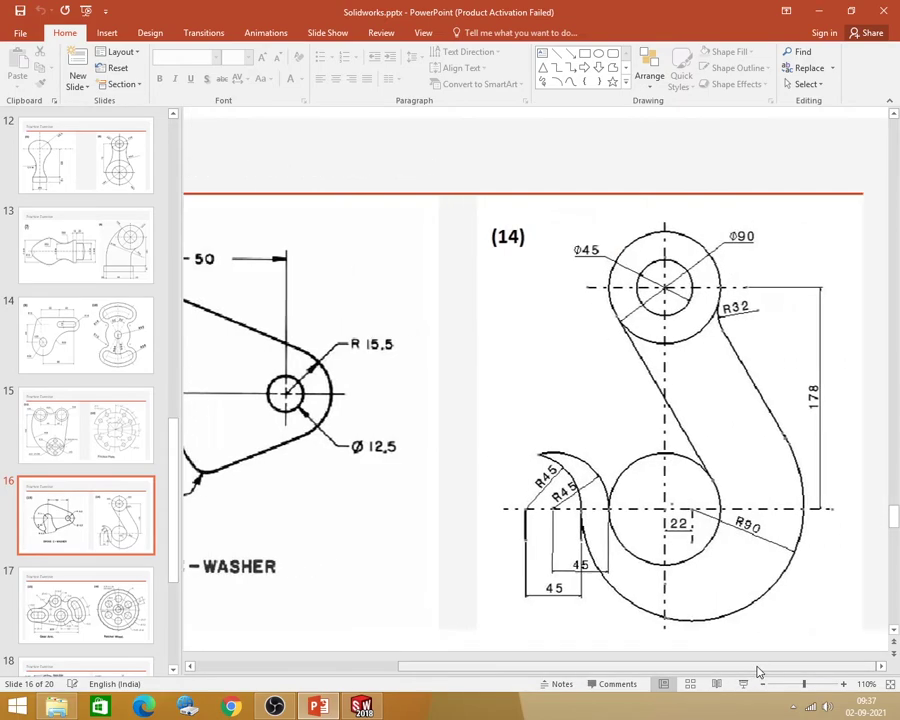
scroll(640, 282, down, 3)
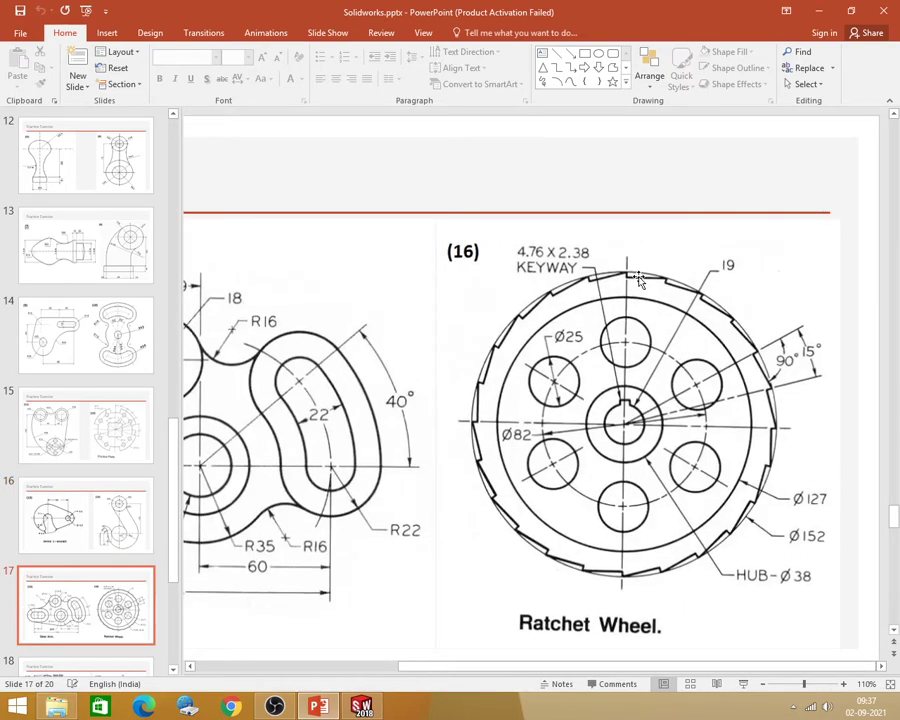
scroll(640, 282, up, 3)
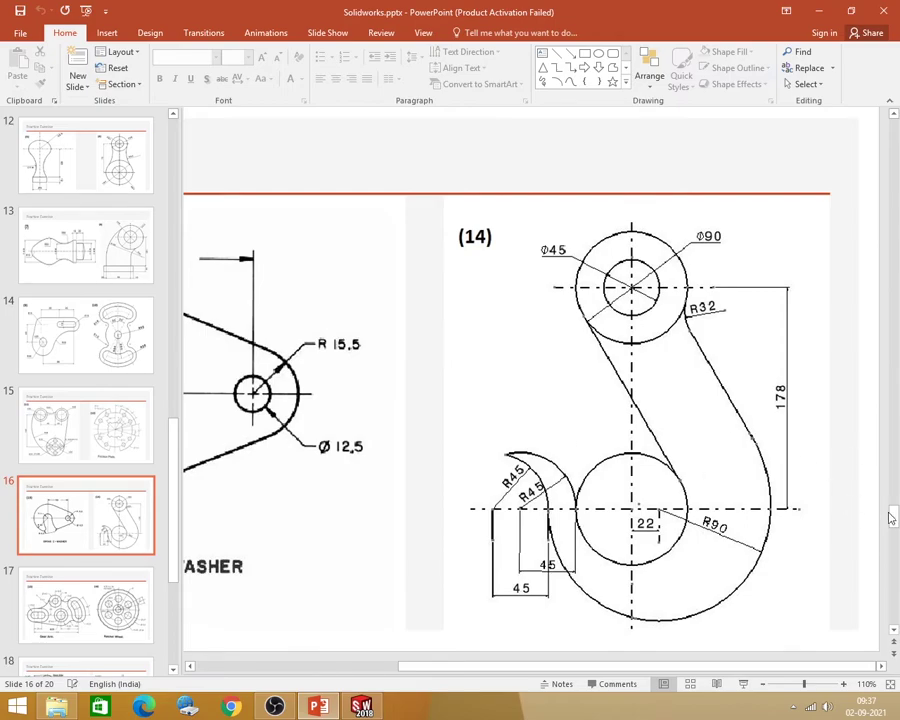
drag(891, 517, 892, 524)
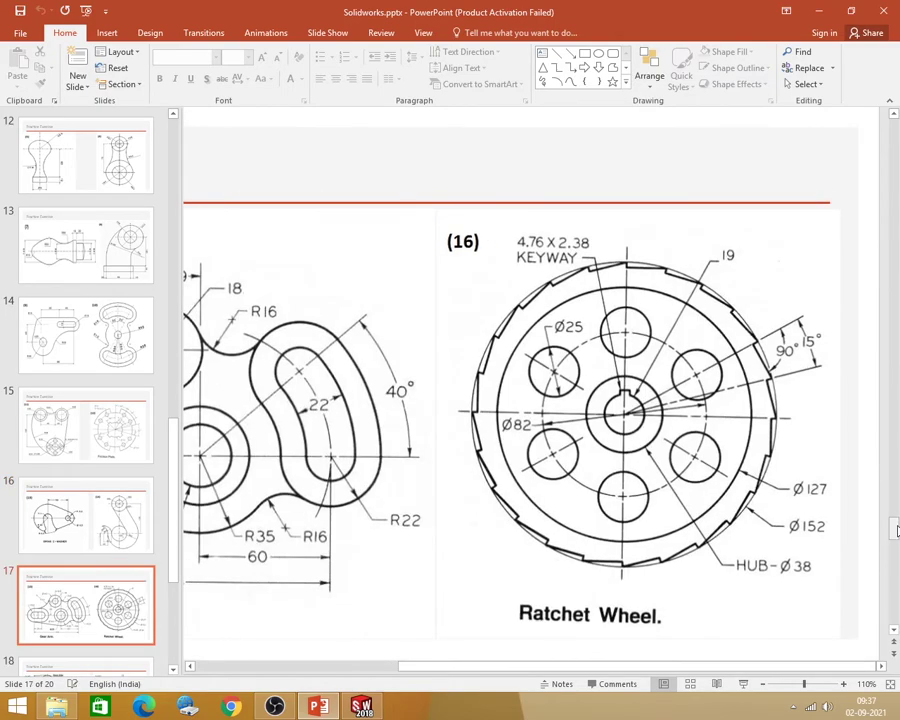
click(892, 524)
scroll(693, 486, up, 3)
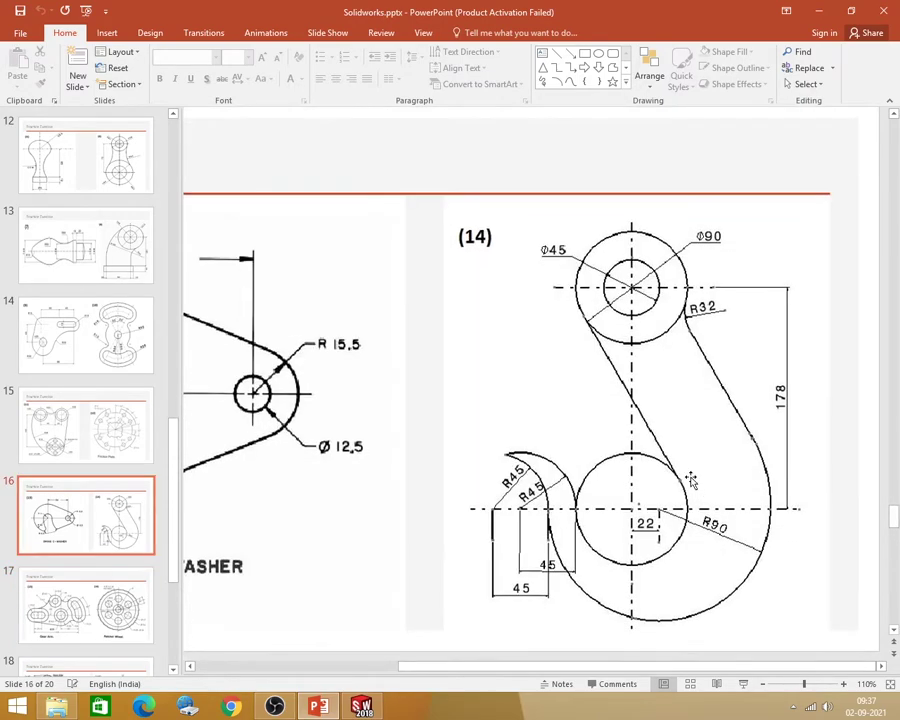
Exit the C-washer sketch and extrude it Blind 5 mm as Boss-Extrude1
key(alt+Tab)
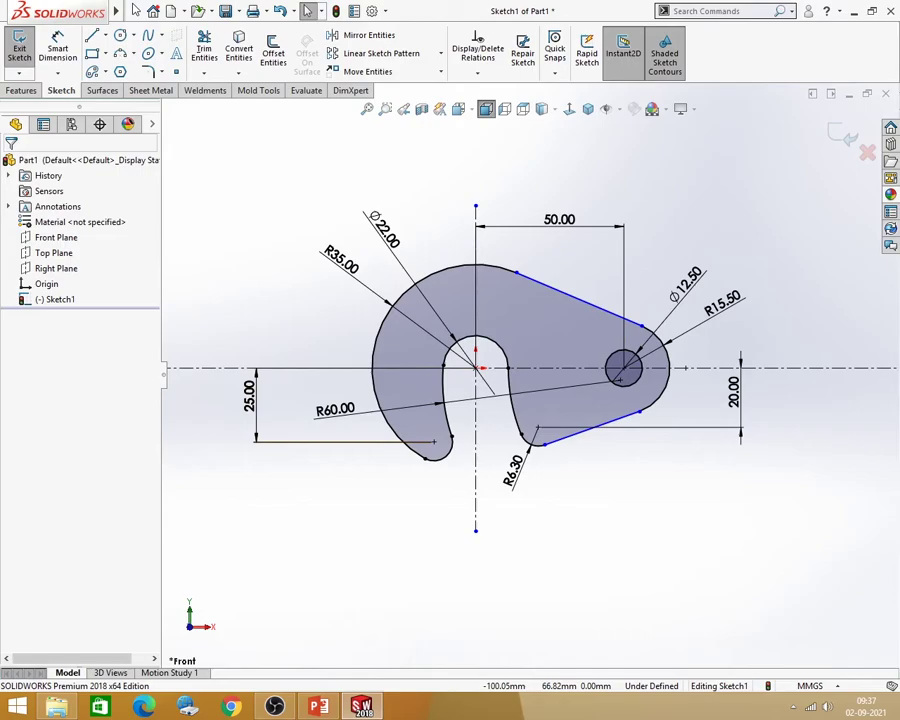
click(836, 137)
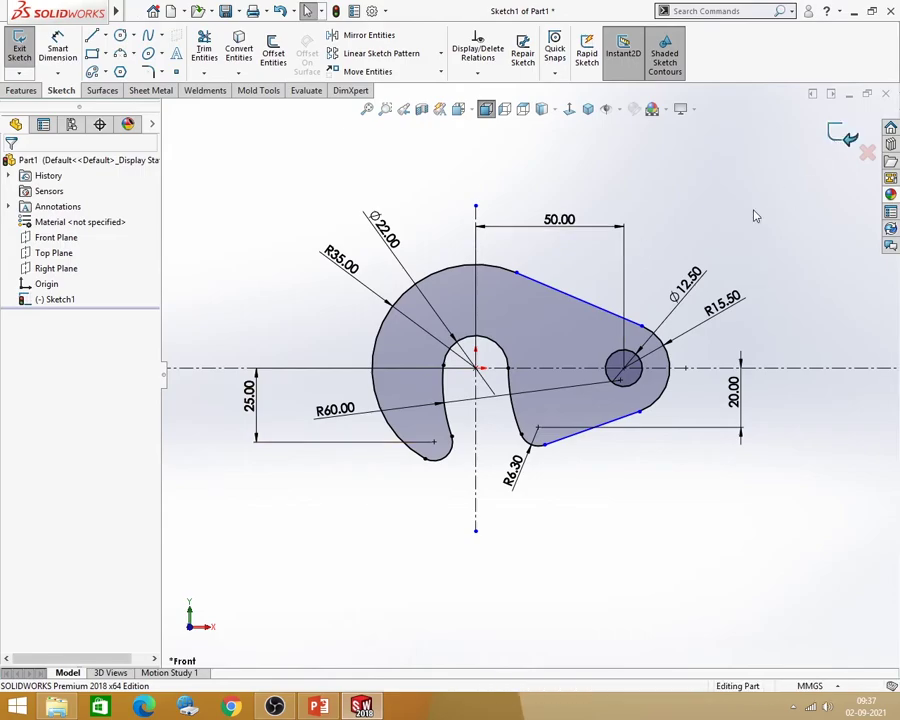
click(21, 91)
click(26, 50)
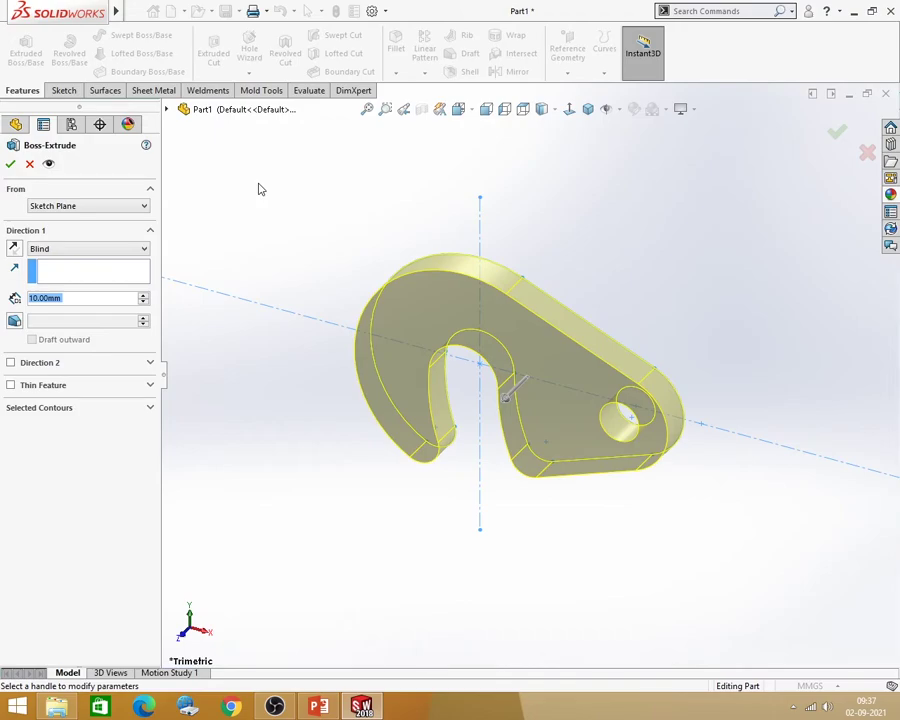
text(5)
key(Return)
click(11, 162)
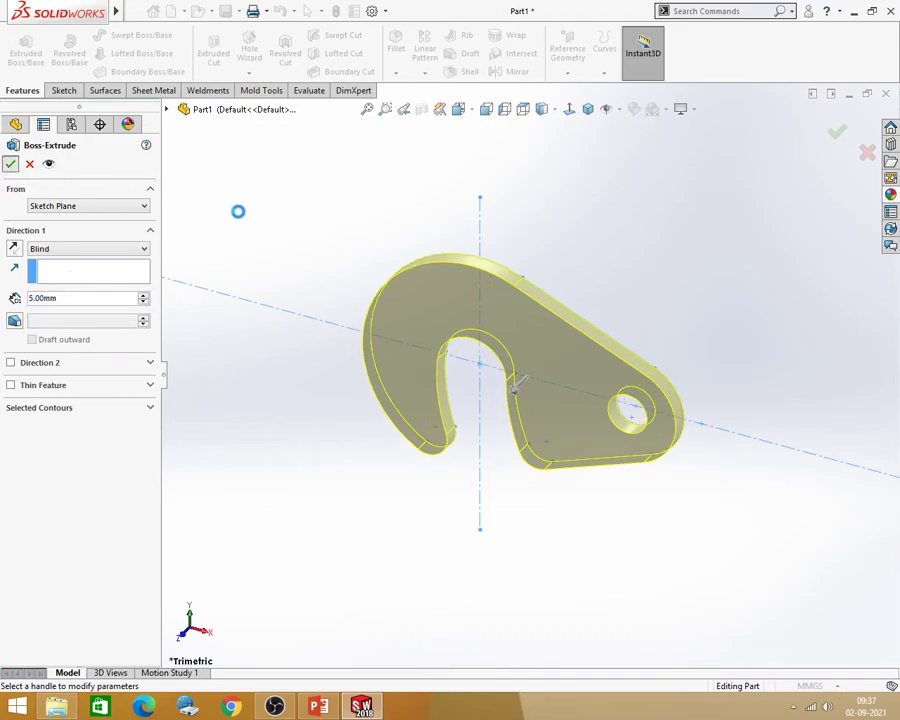
mouse_move(280, 220)
middle_down()
mouse_move(569, 404)
mouse_move(567, 378)
mouse_move(581, 478)
mouse_move(562, 446)
mouse_move(573, 462)
middle_up()
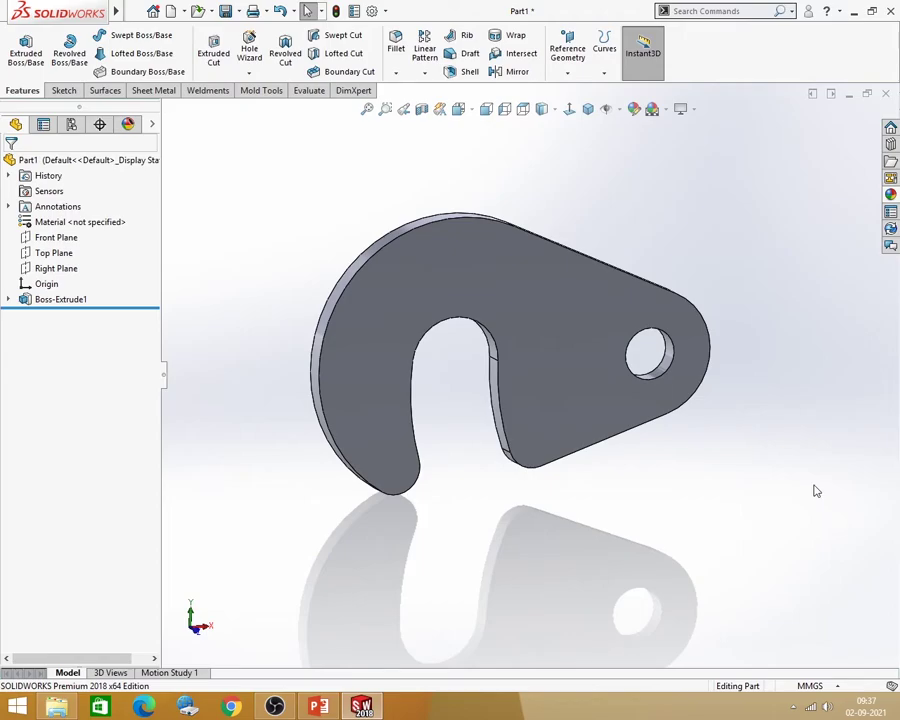
Create a new part and start a sketch on the Front Plane
click(132, 10)
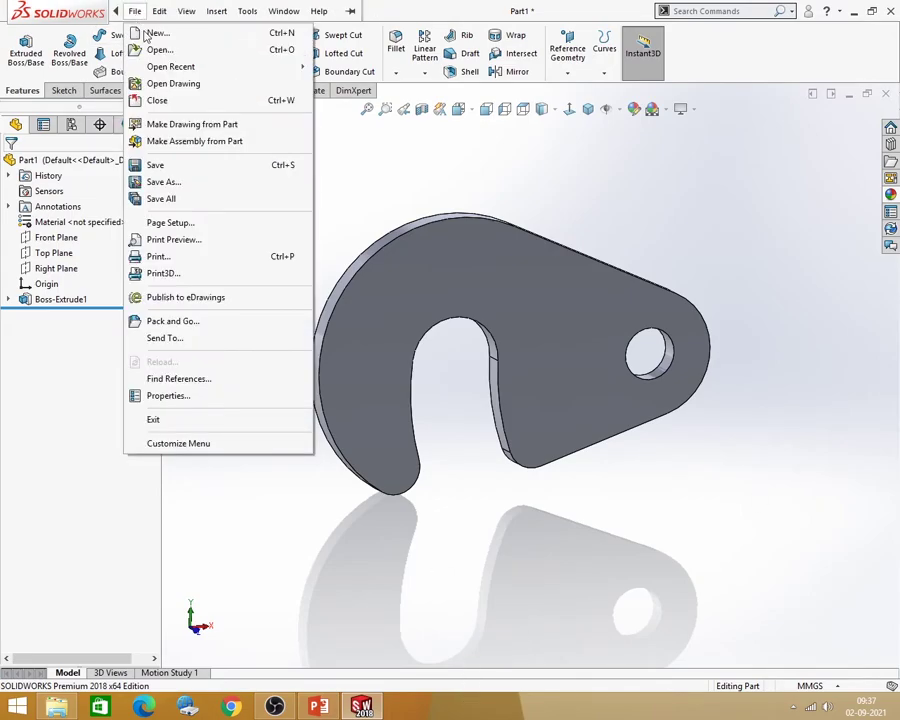
click(150, 31)
double_click(313, 251)
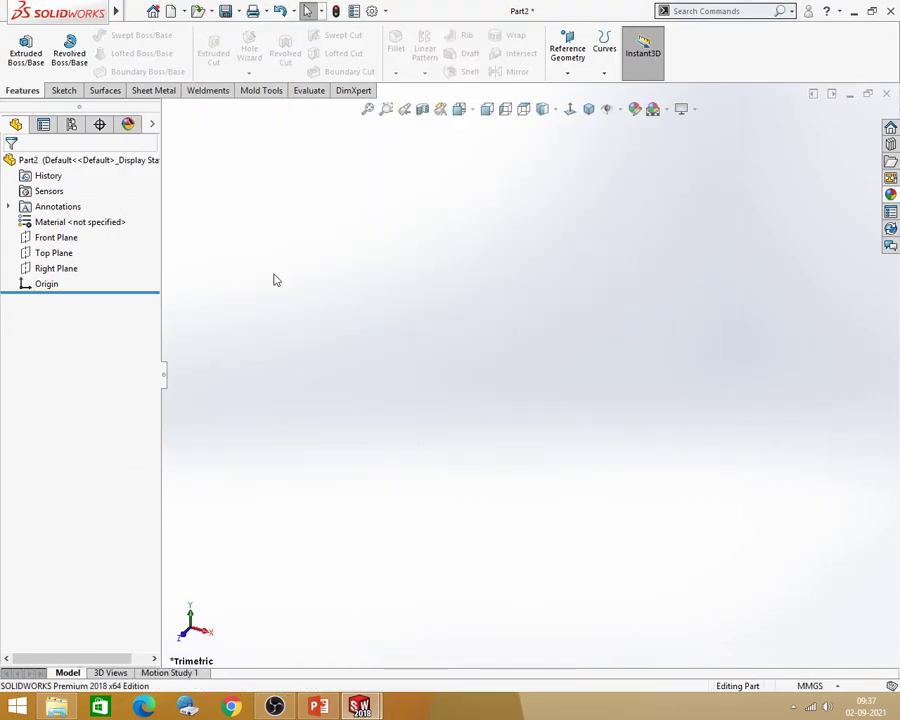
click(318, 708)
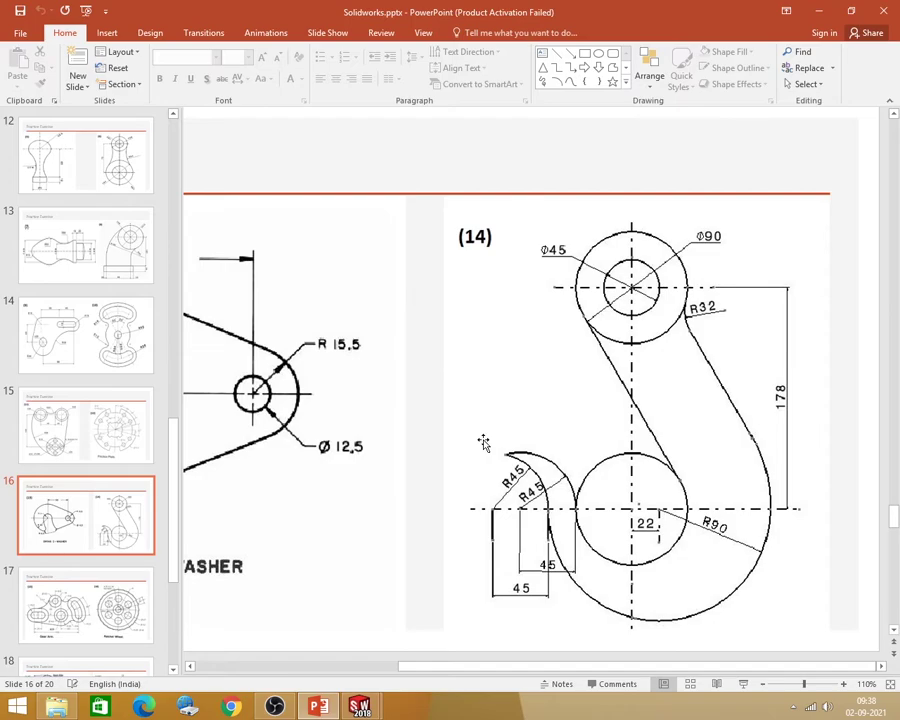
mouse_move(360, 707)
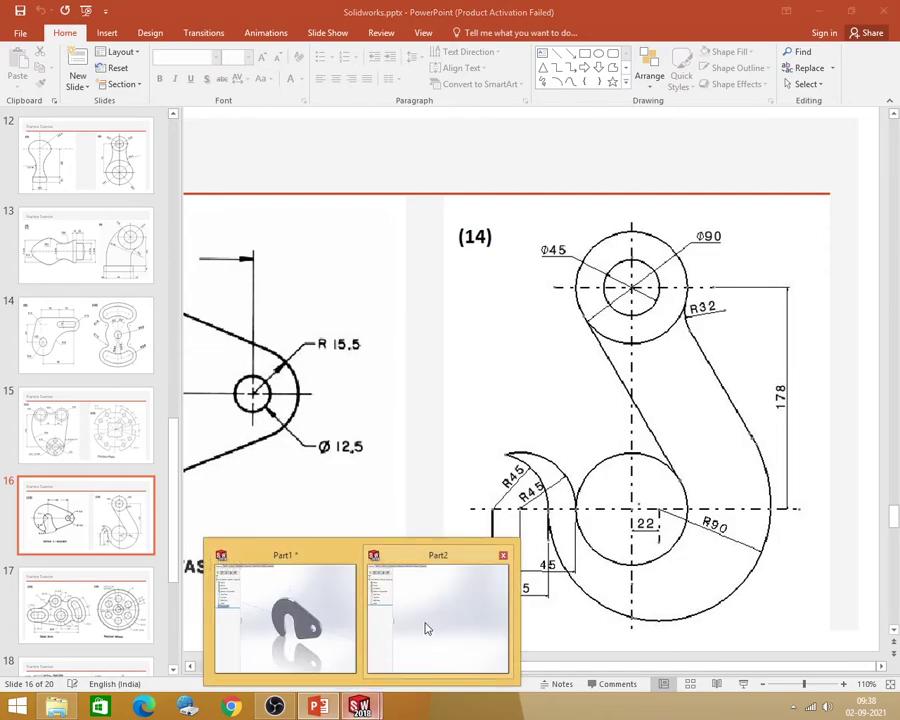
click(426, 629)
click(63, 90)
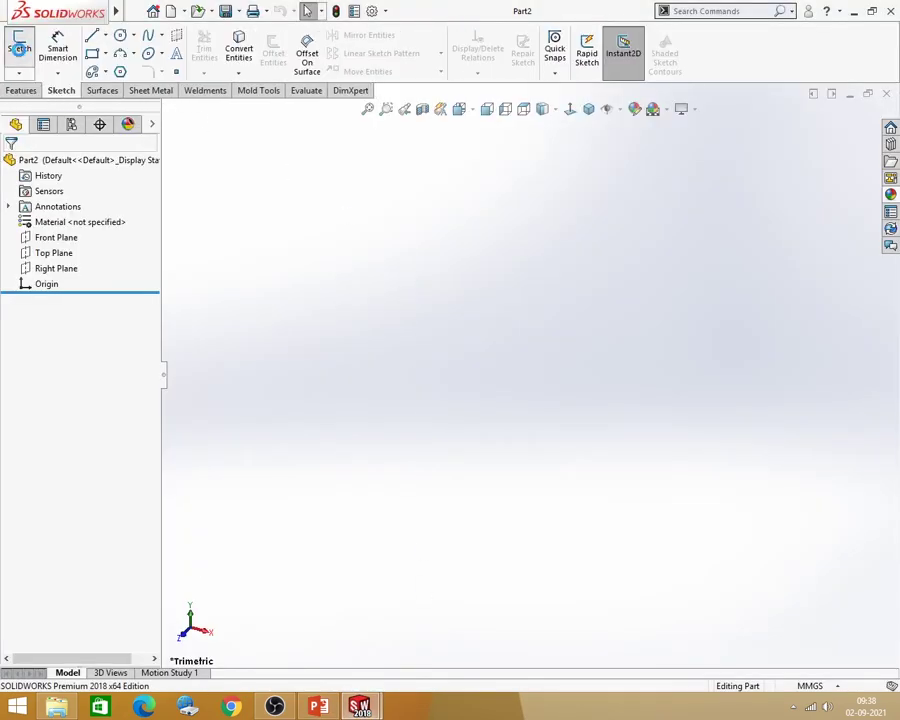
click(18, 48)
click(427, 246)
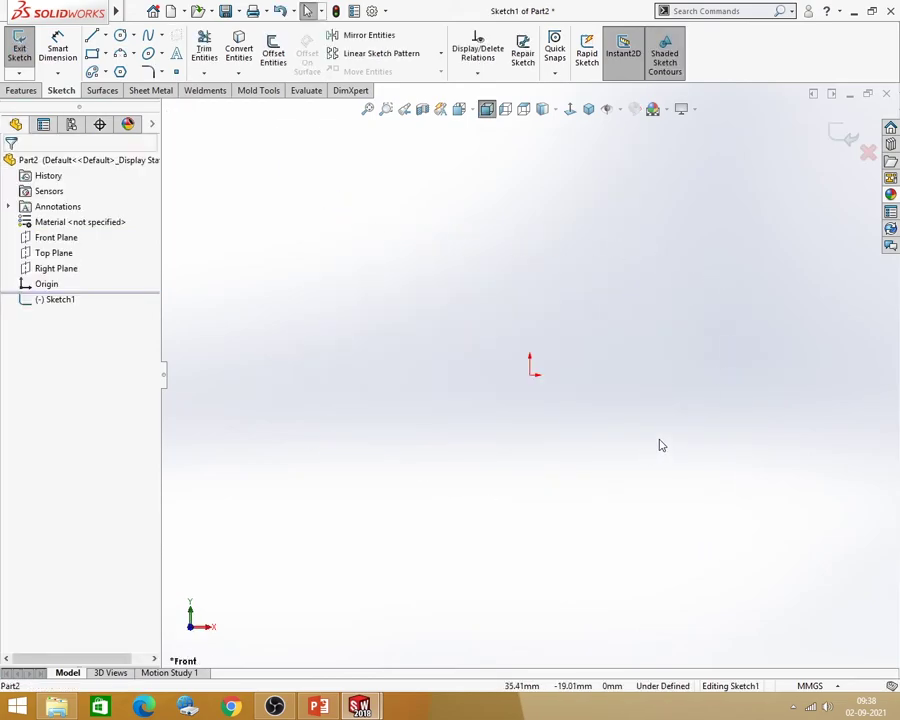
click(320, 708)
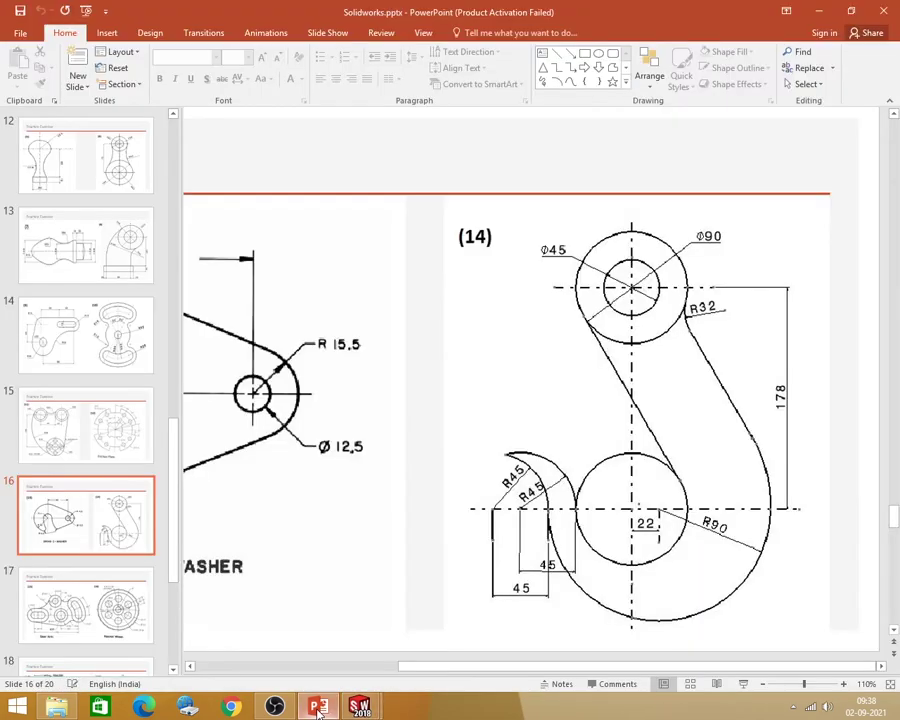
click(818, 10)
Draw infinite horizontal and vertical construction centerlines through the origin
click(106, 36)
click(118, 69)
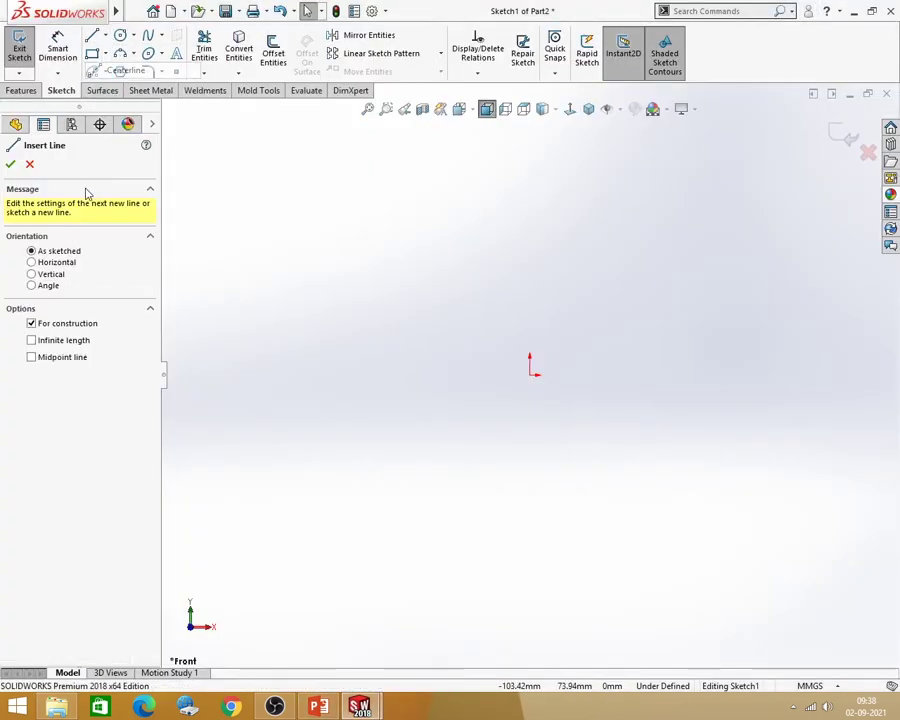
click(31, 340)
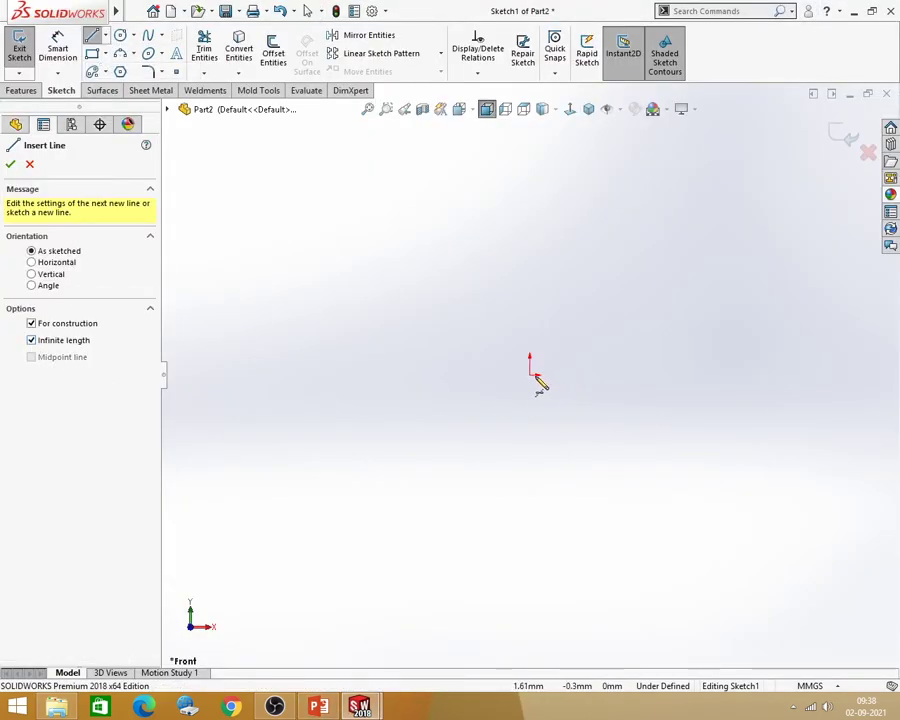
click(531, 374)
click(564, 378)
click(531, 375)
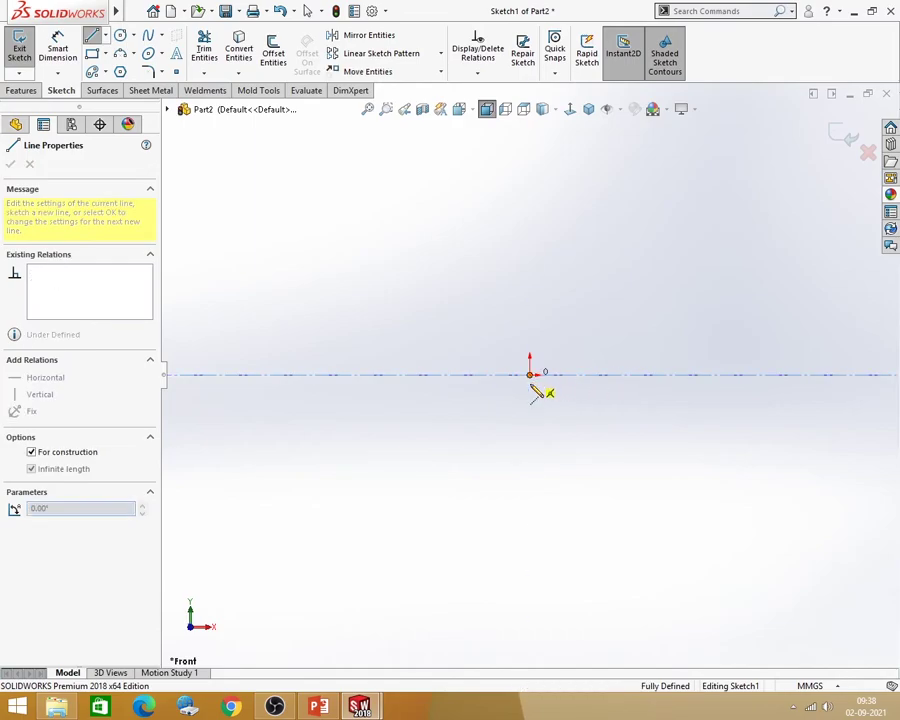
click(546, 414)
click(11, 165)
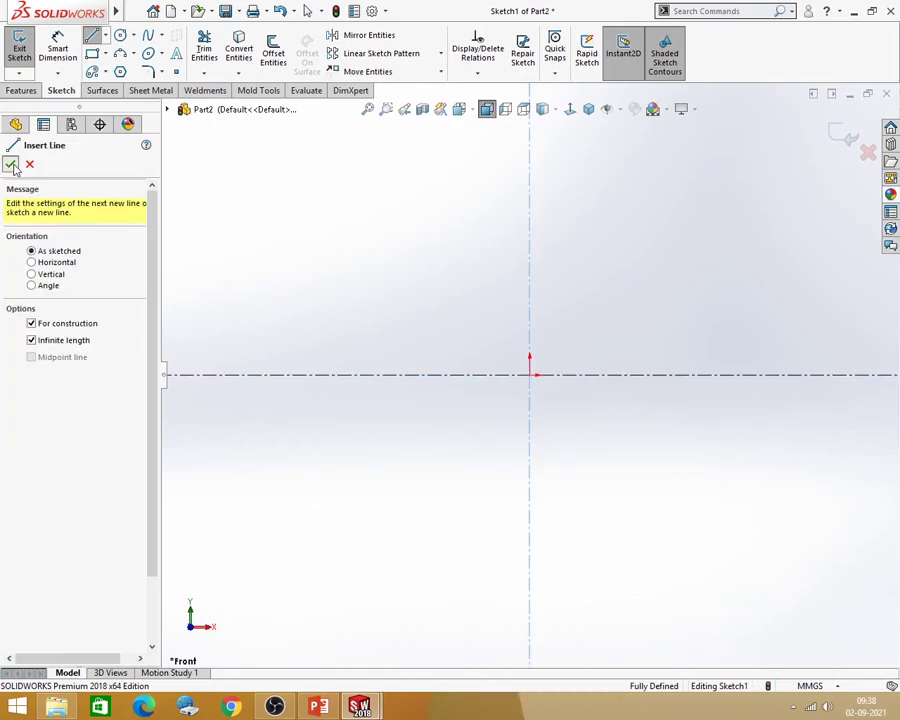
click(11, 164)
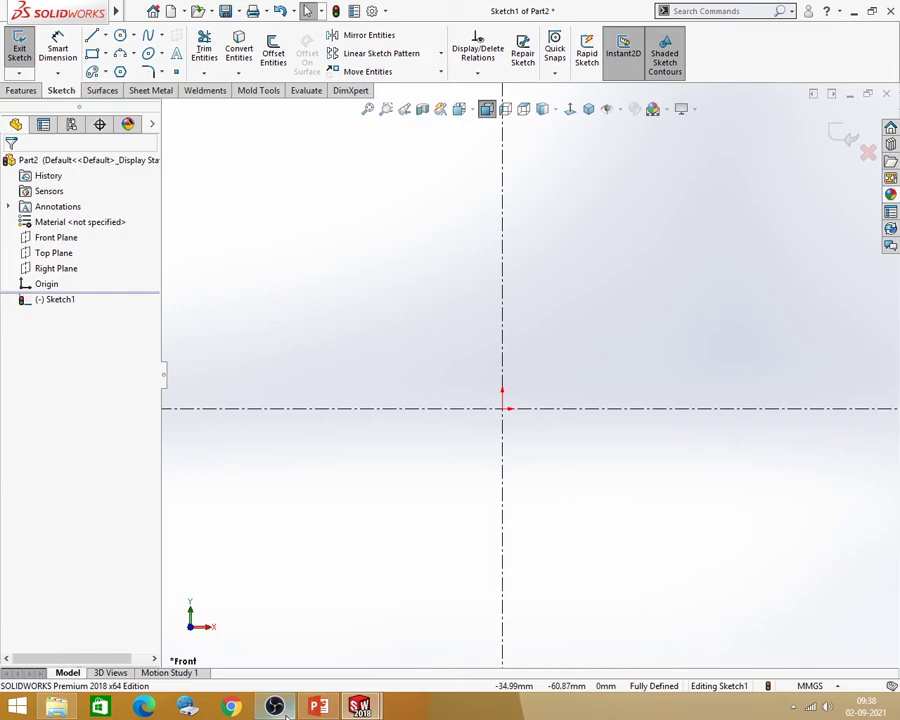
click(320, 708)
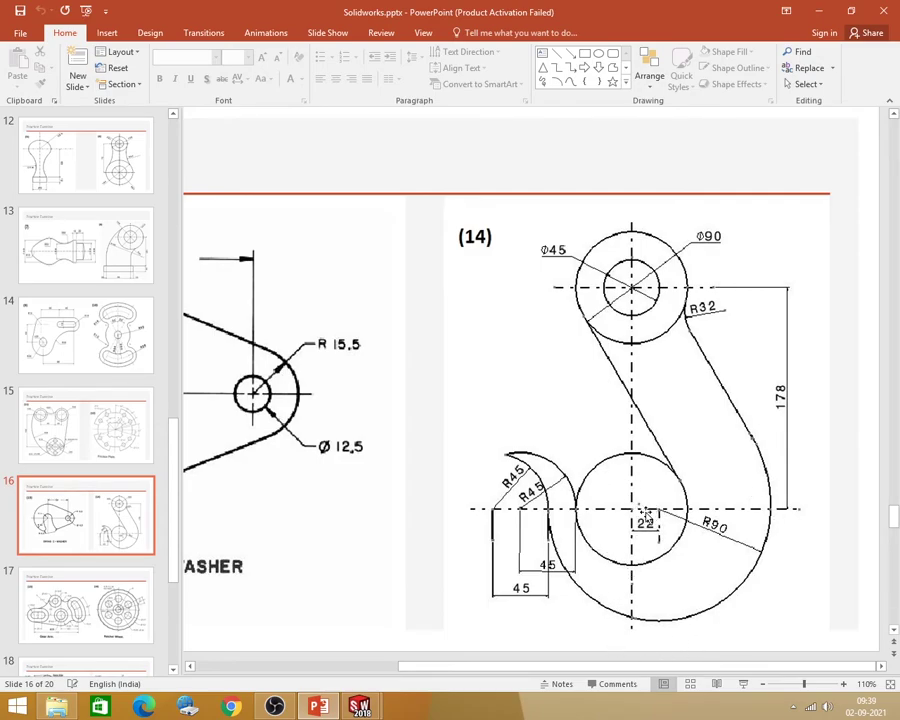
Draw two concentric circles centred on the origin
click(818, 10)
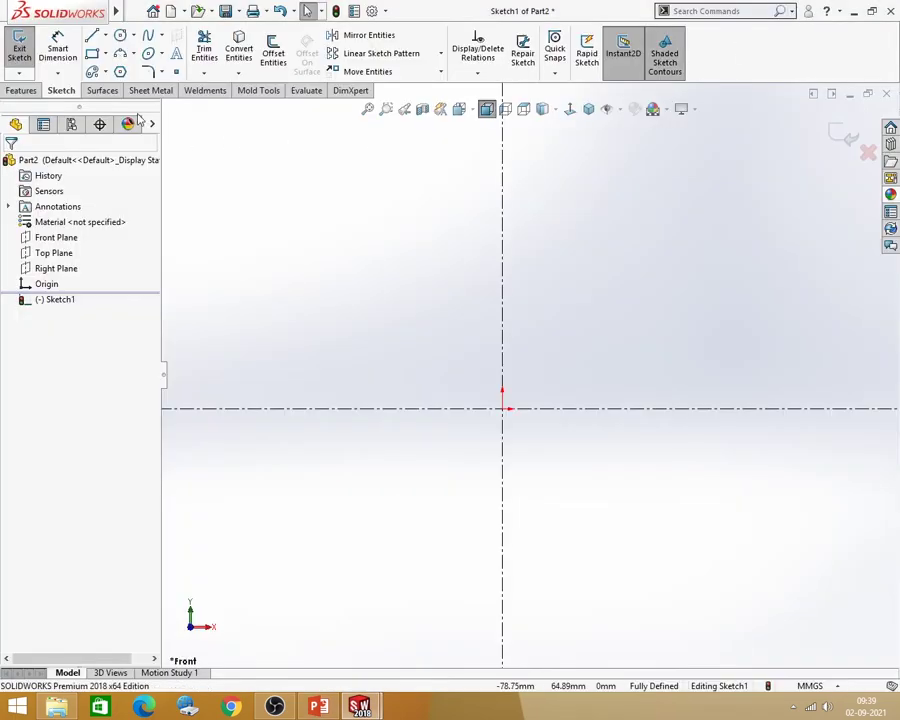
click(134, 10)
click(120, 36)
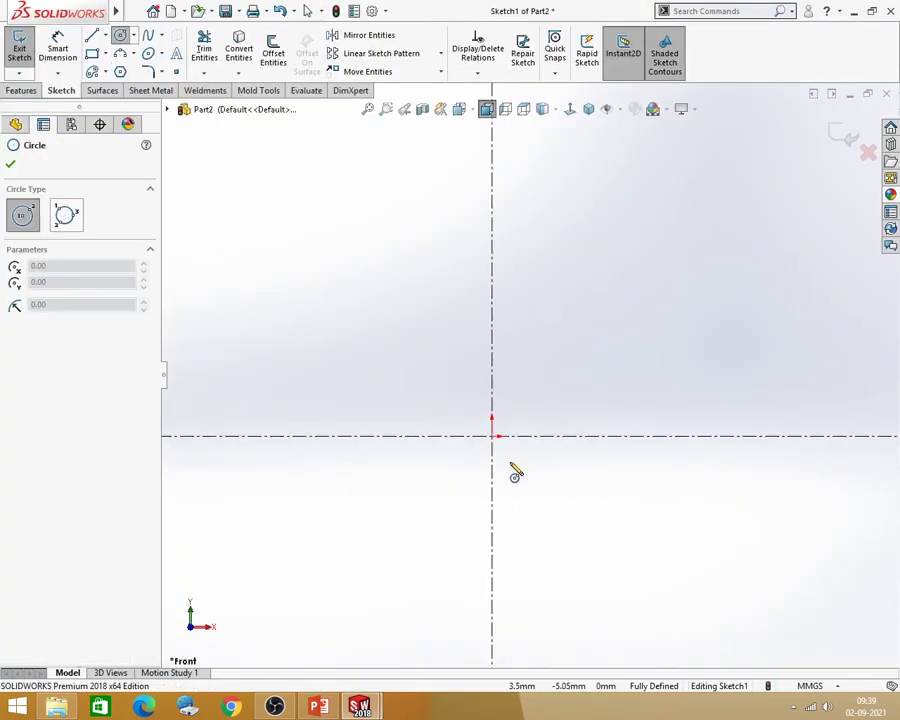
click(491, 435)
click(589, 500)
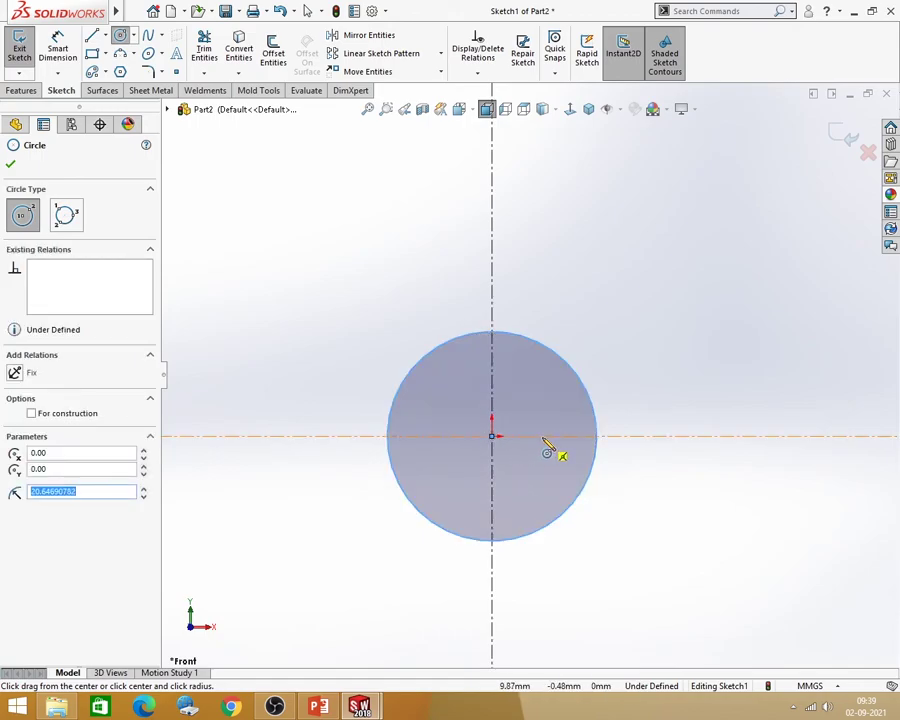
click(541, 437)
click(730, 518)
scroll(556, 530, up, 5)
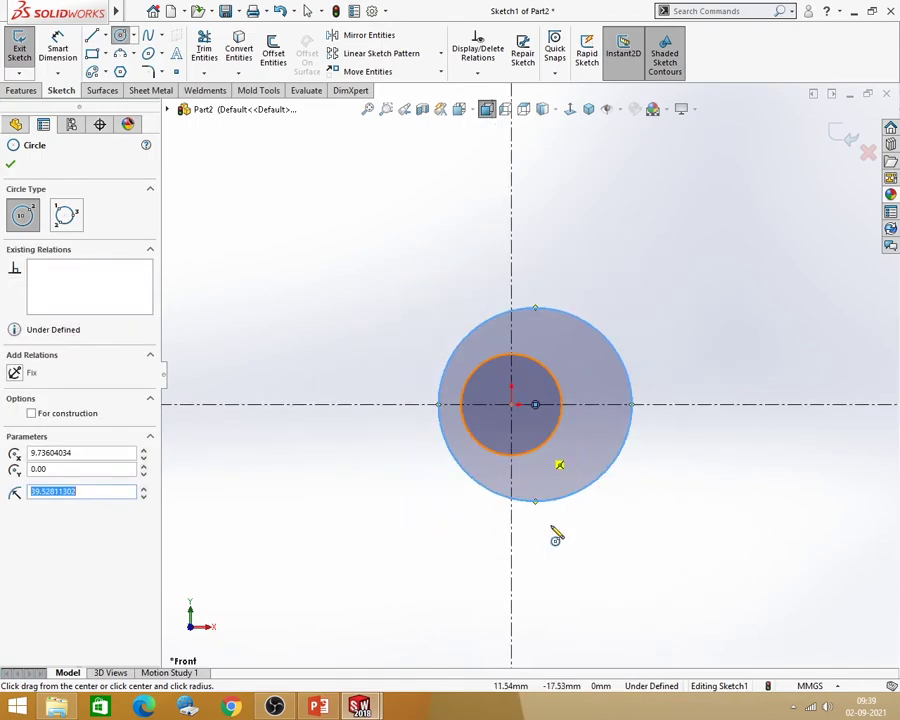
scroll(540, 220, down, 2)
Draw an outer and inner concentric circle pair above the origin on the vertical axis
click(496, 216)
click(556, 226)
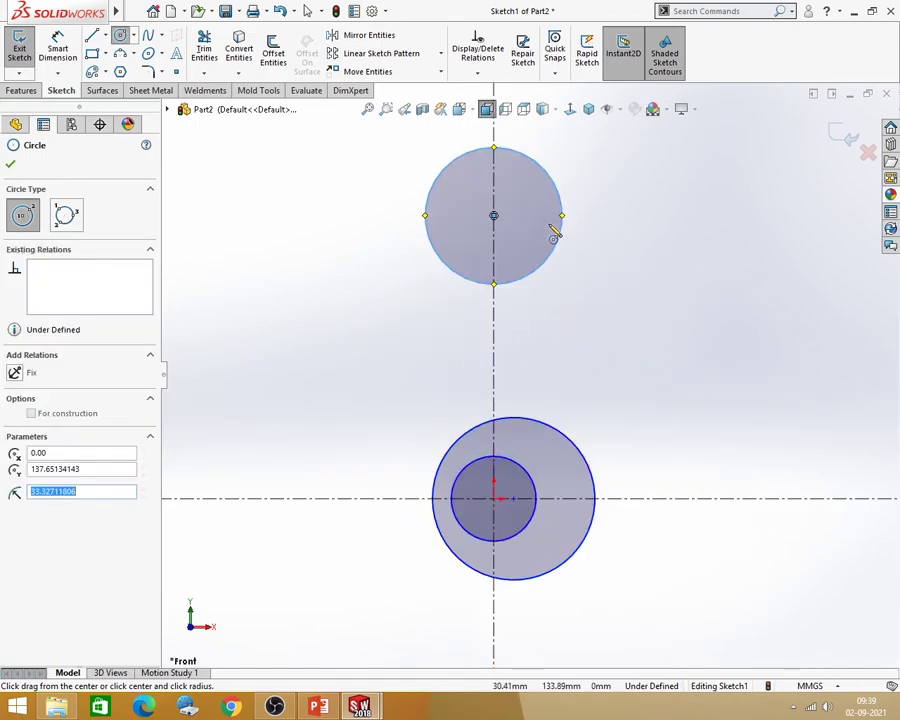
click(496, 216)
click(521, 233)
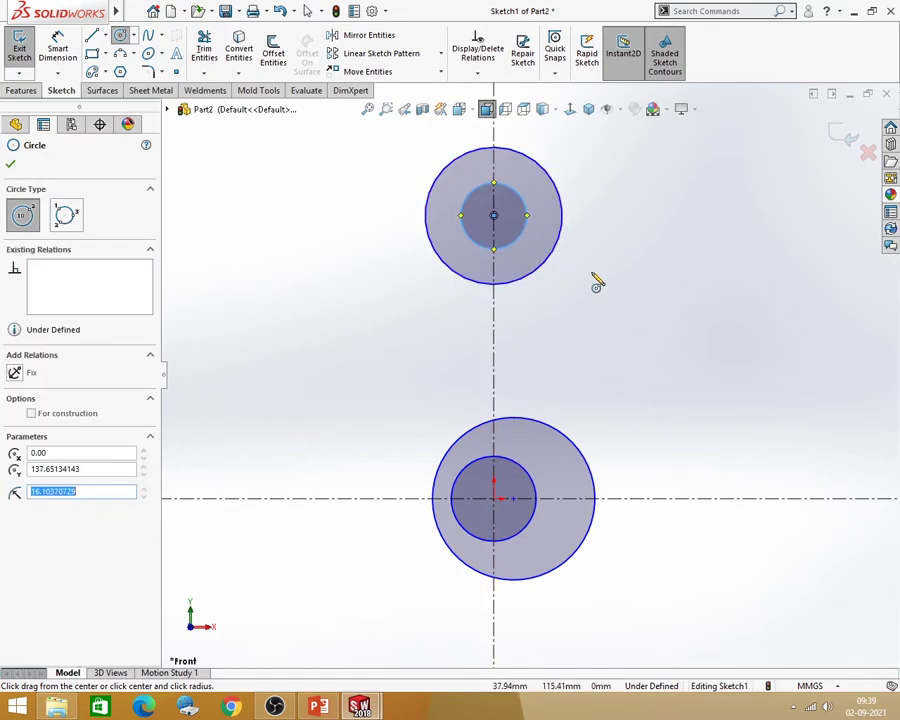
key(Escape)
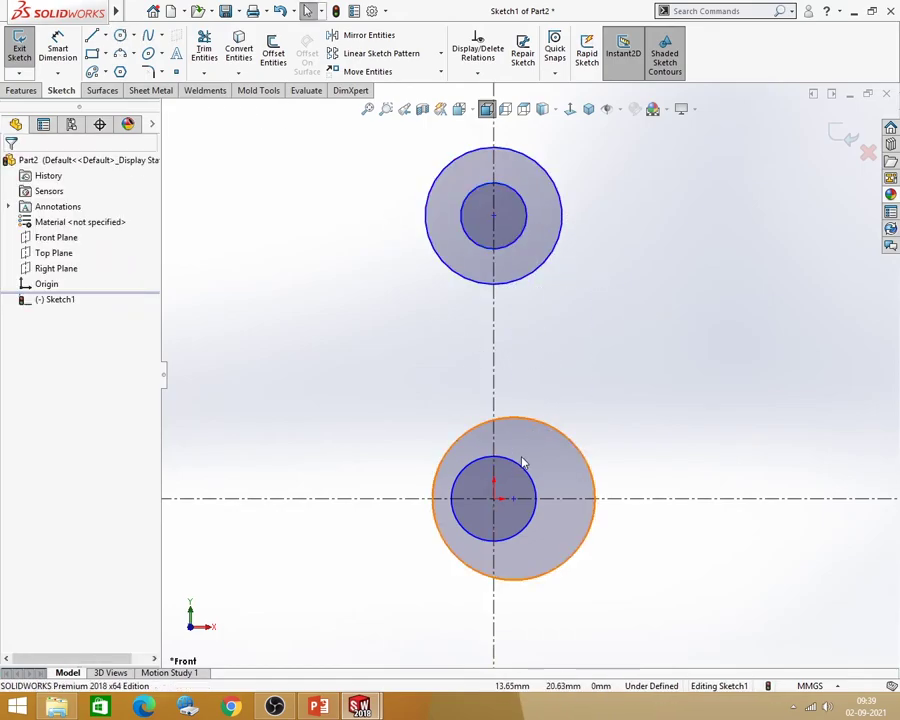
Make the lower inner circle equal to the upper outer circle
click(519, 468)
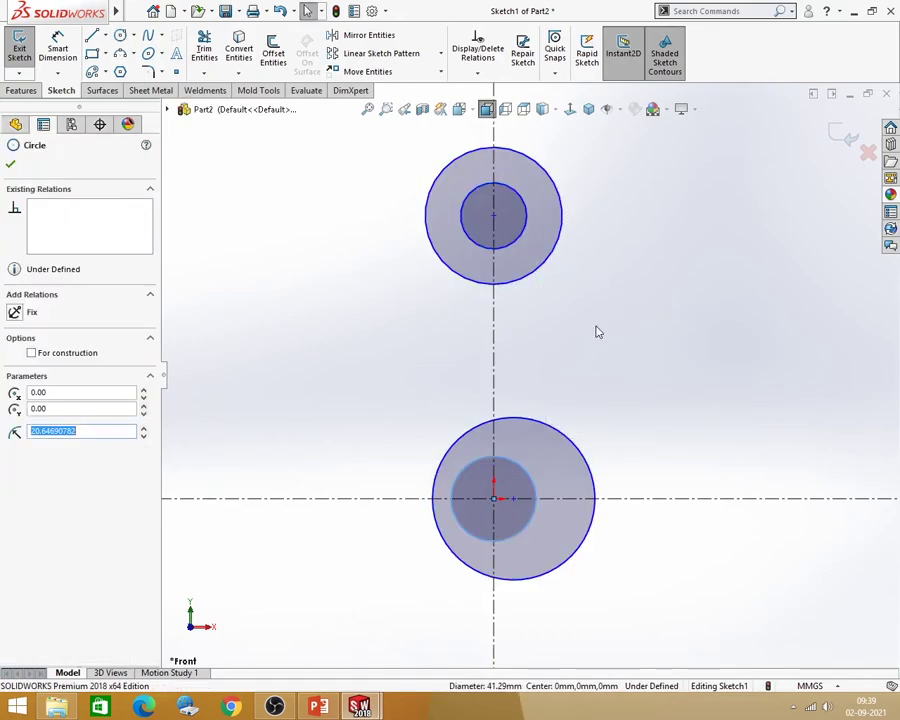
ctrl+click(556, 266)
click(652, 197)
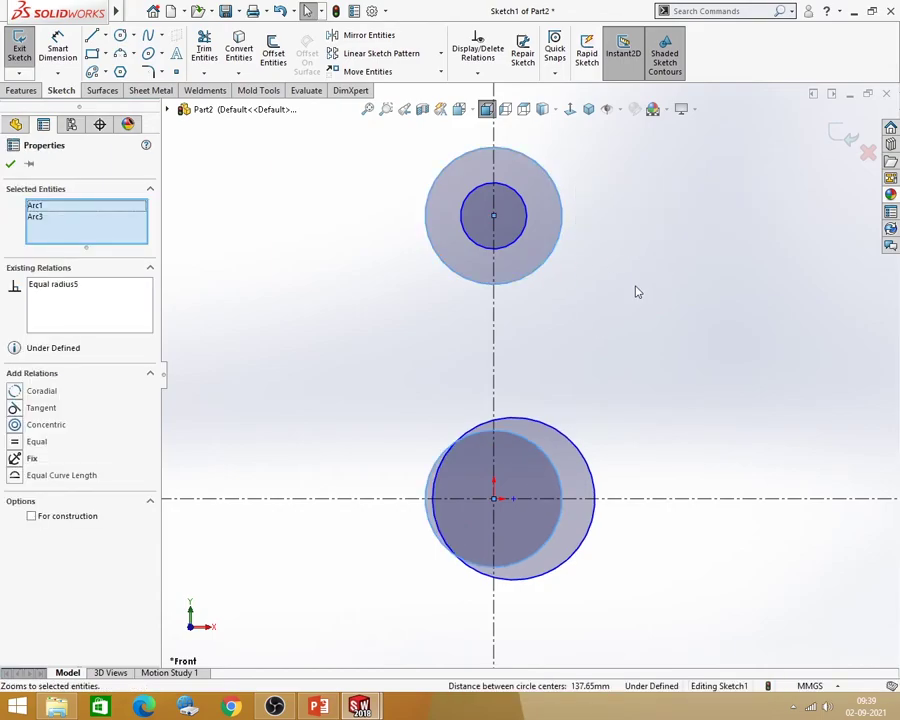
click(632, 292)
scroll(560, 395, up, 1)
click(58, 40)
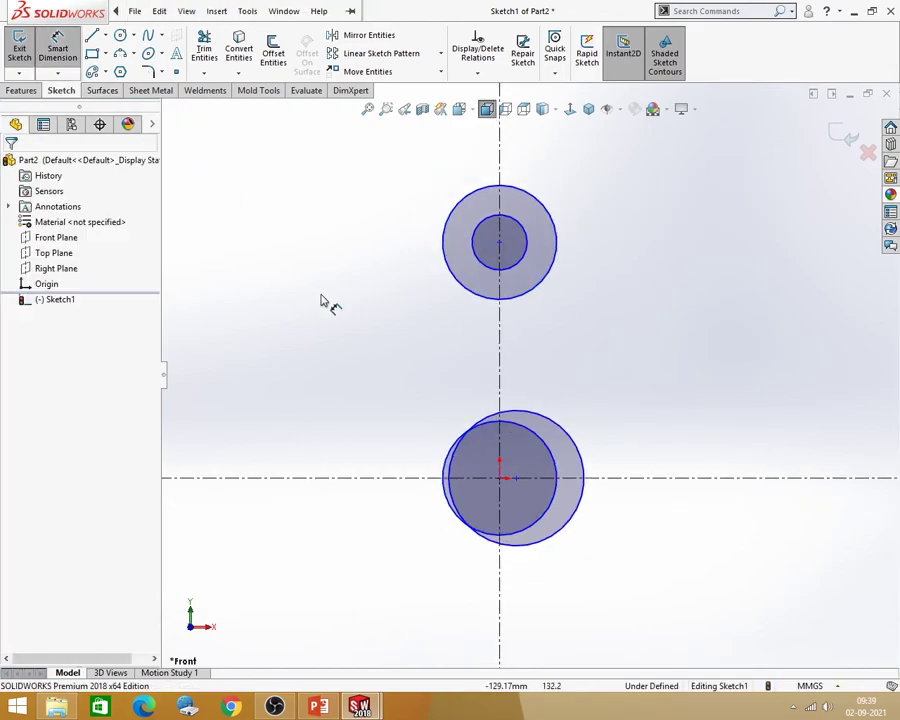
Dimension the upper outer circle Ø90
click(318, 707)
click(318, 707)
click(549, 216)
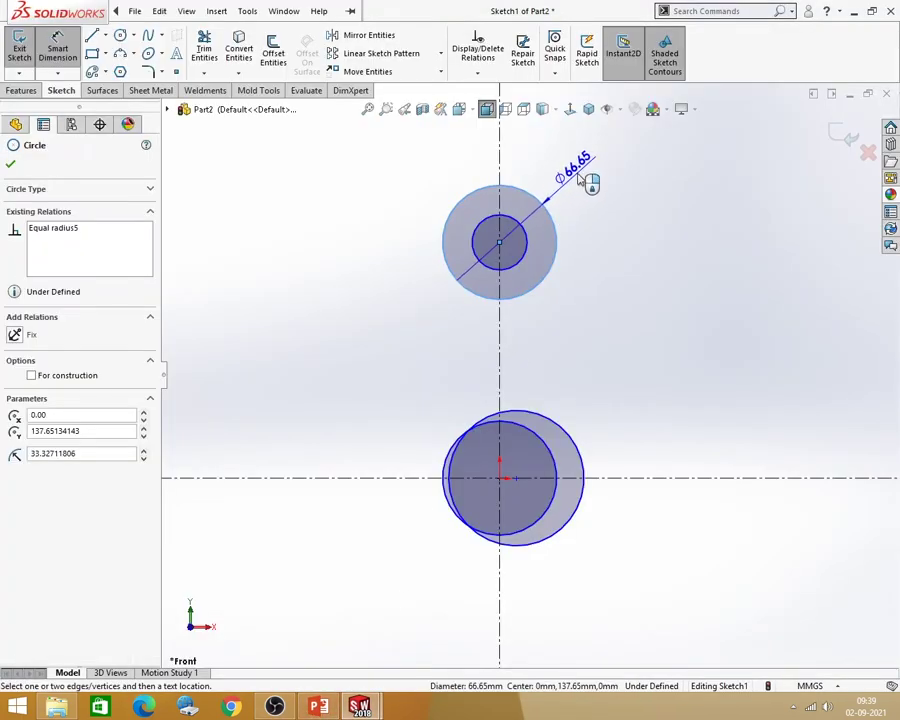
click(587, 175)
text(90)
key(Return)
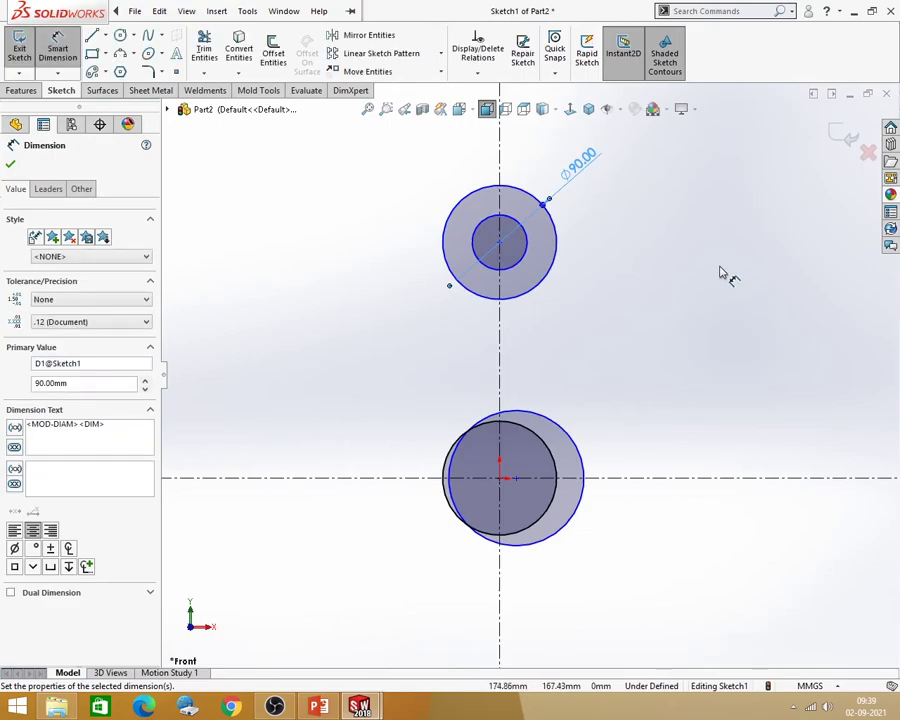
click(720, 272)
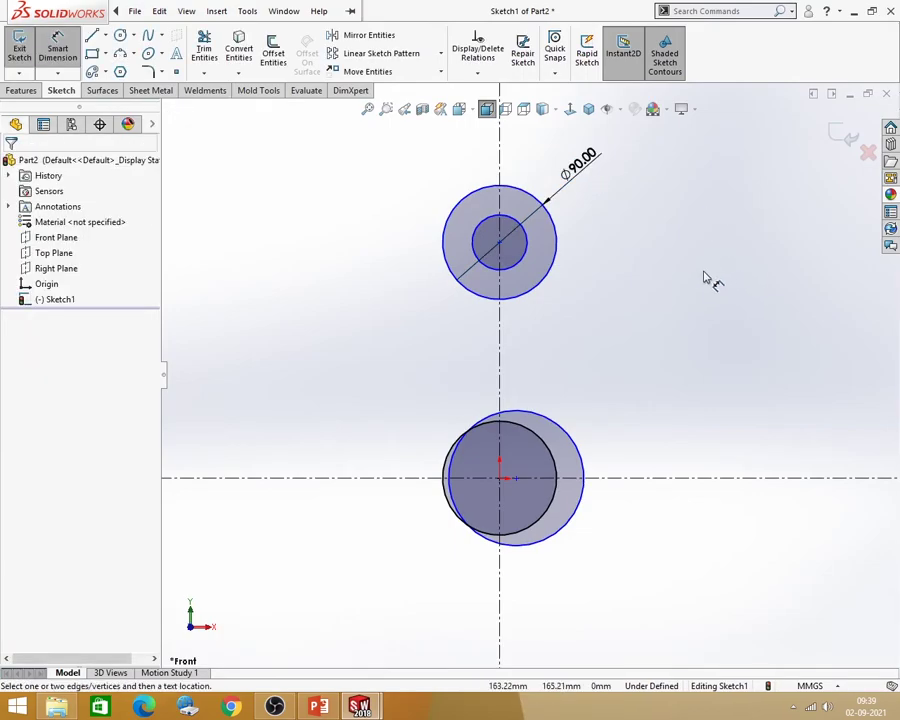
Dimension the lower outer circle Ø180
click(585, 456)
click(318, 707)
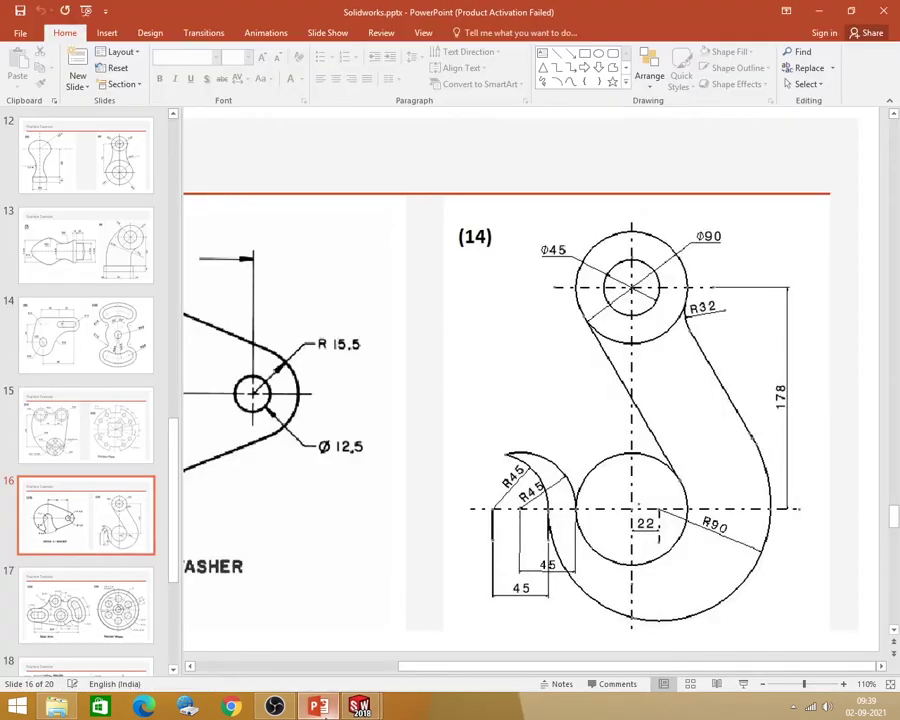
click(320, 707)
click(737, 385)
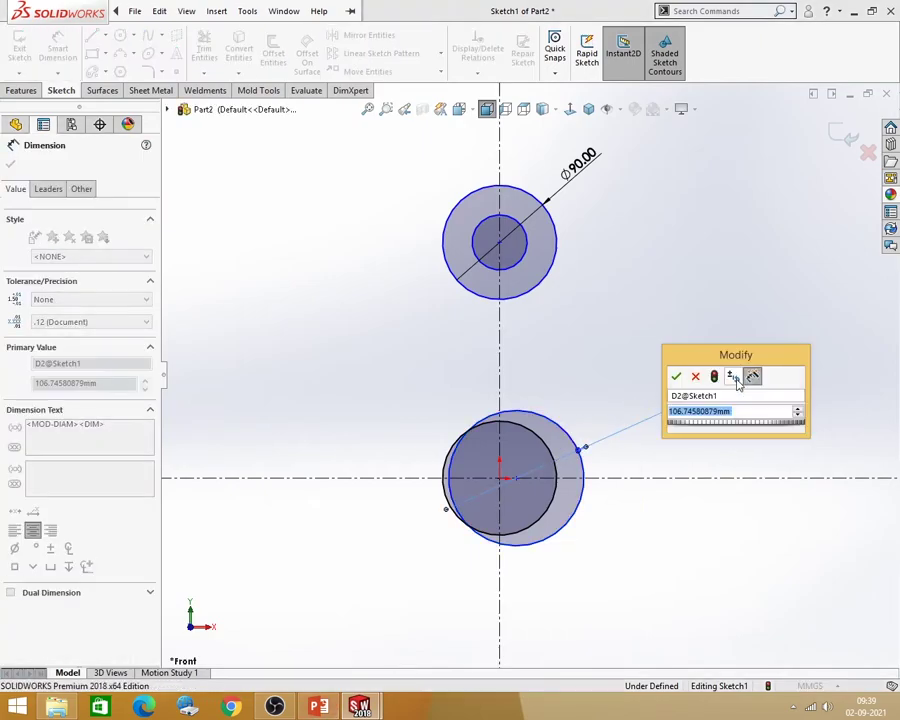
text(180)
key(Return)
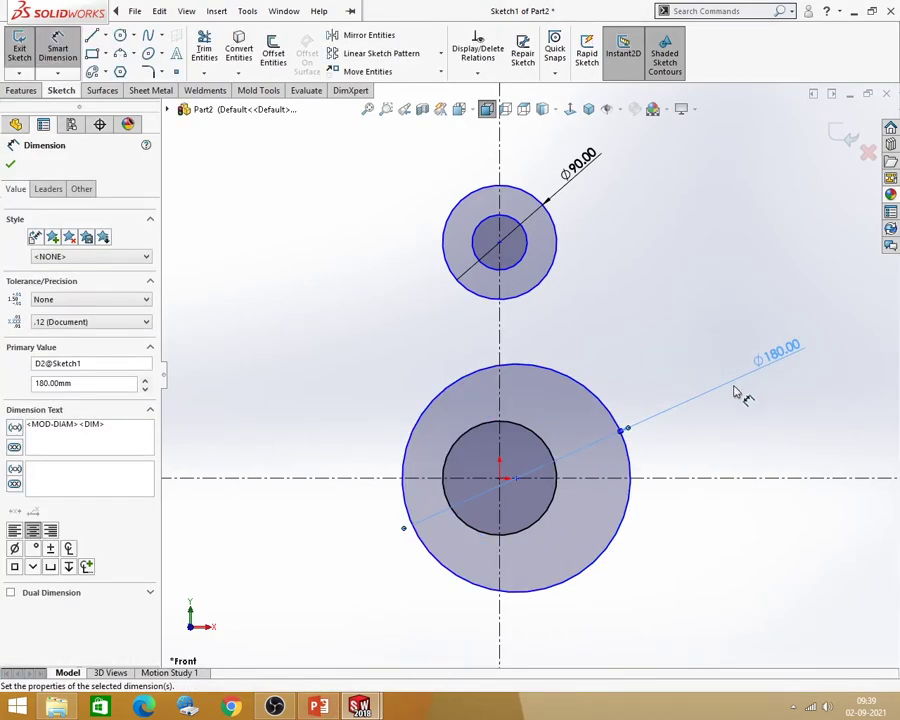
key(Escape)
Add a 22 horizontal offset dimension from the origin point
click(502, 480)
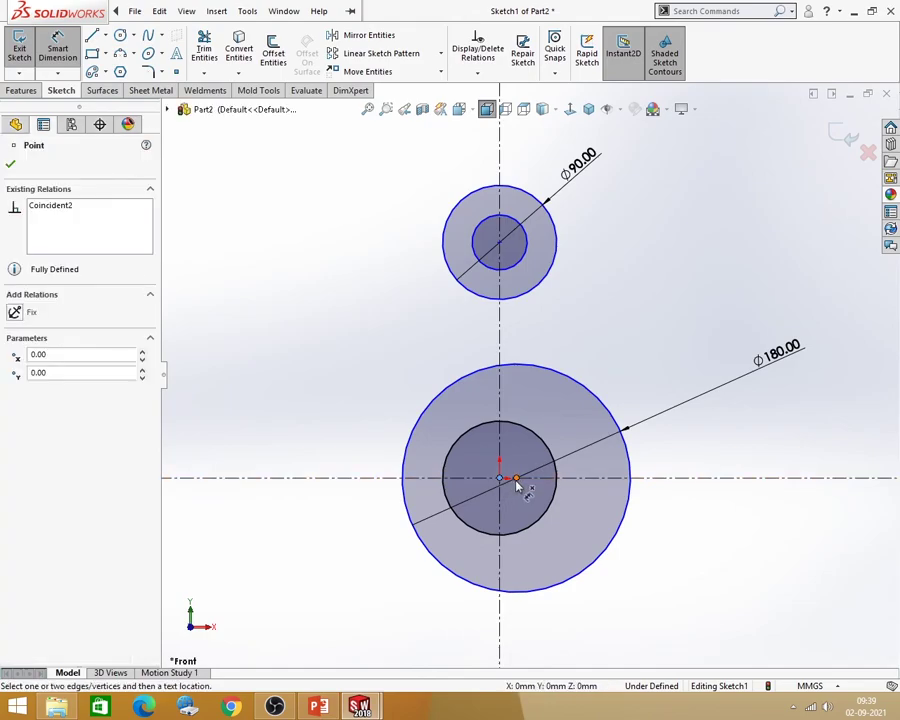
click(546, 636)
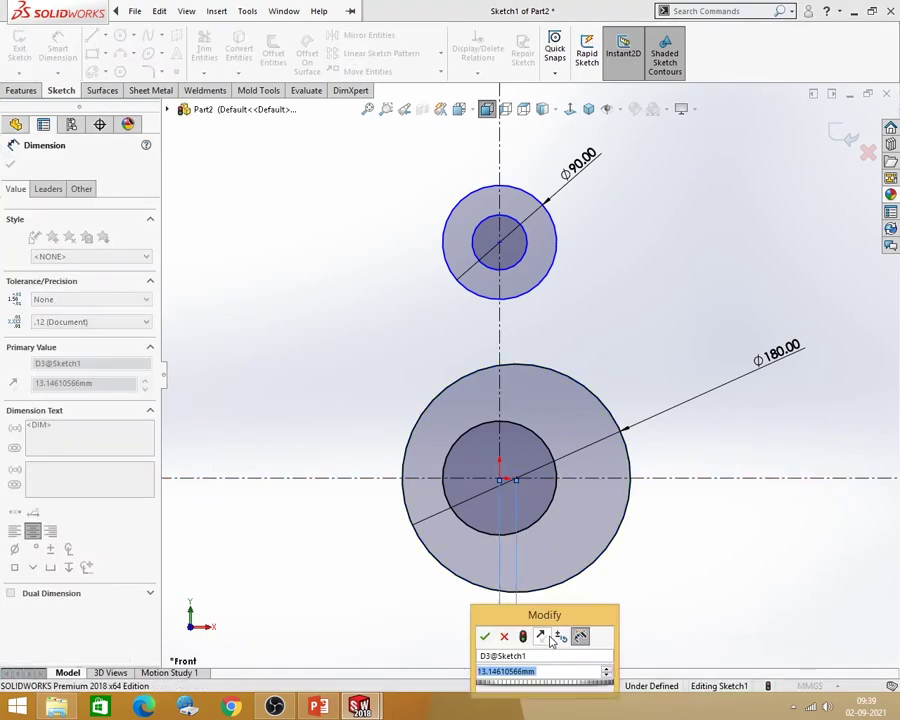
text(22)
key(Return)
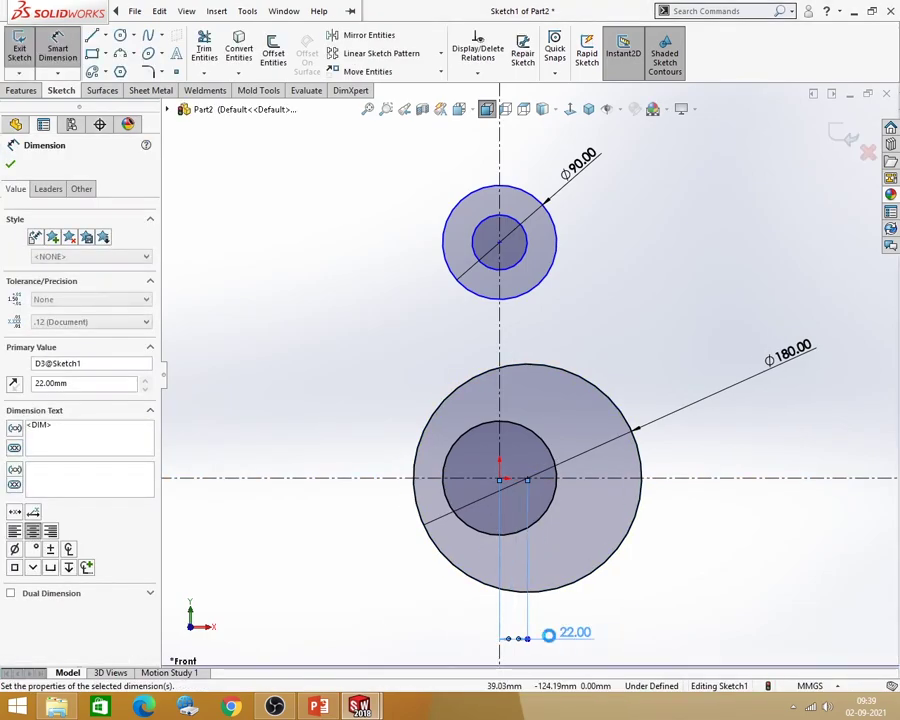
key(Escape)
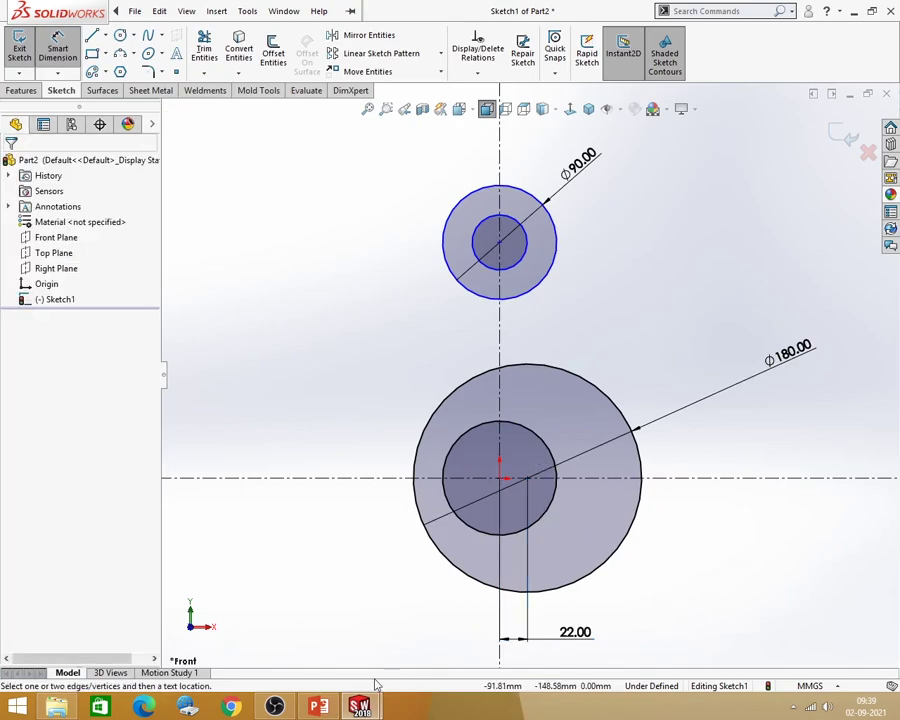
Dimension the upper inner circle Ø45
click(330, 710)
click(359, 707)
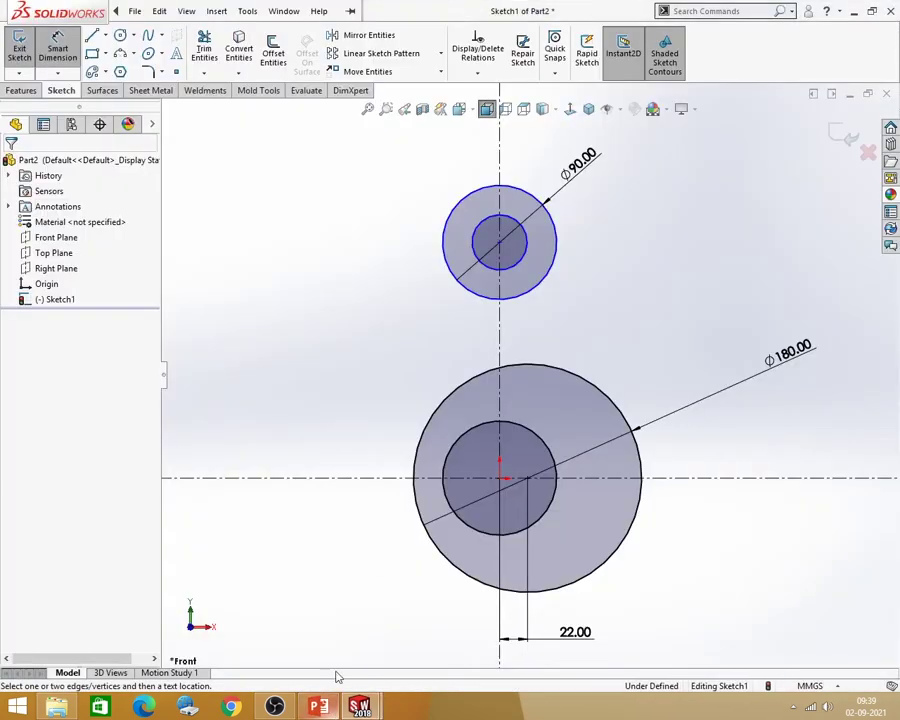
click(477, 232)
click(410, 172)
text(45)
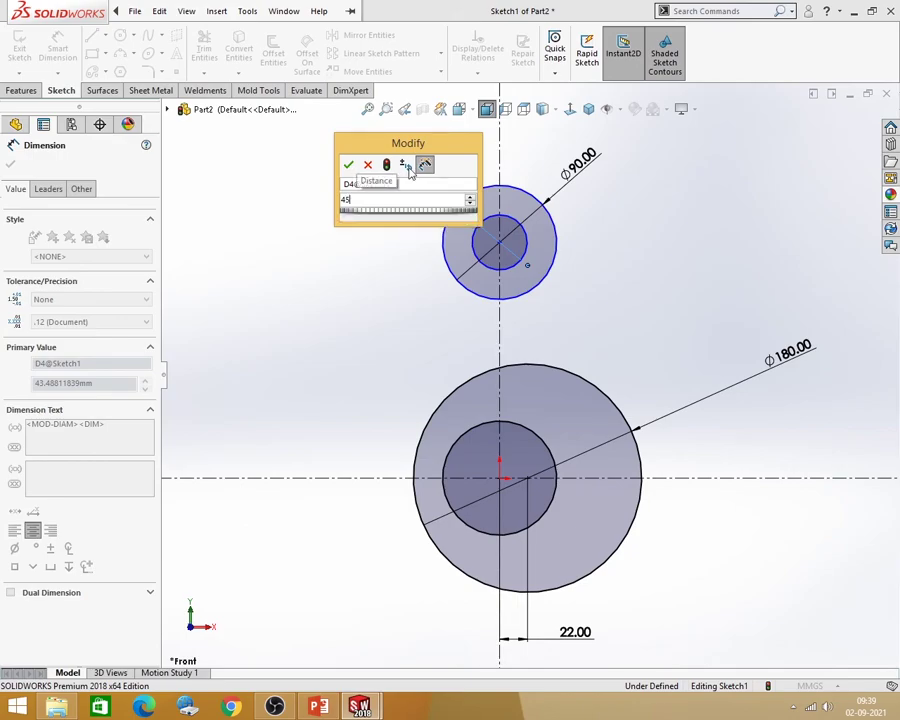
key(Return)
click(486, 530)
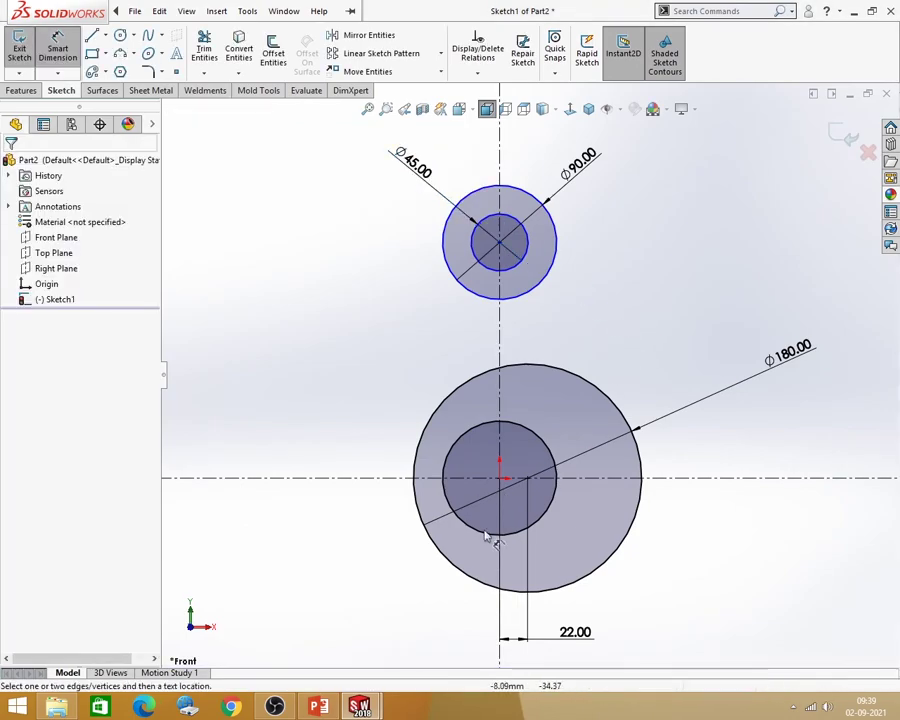
Set the vertical distance between the two circle centres to 178
click(320, 708)
click(359, 707)
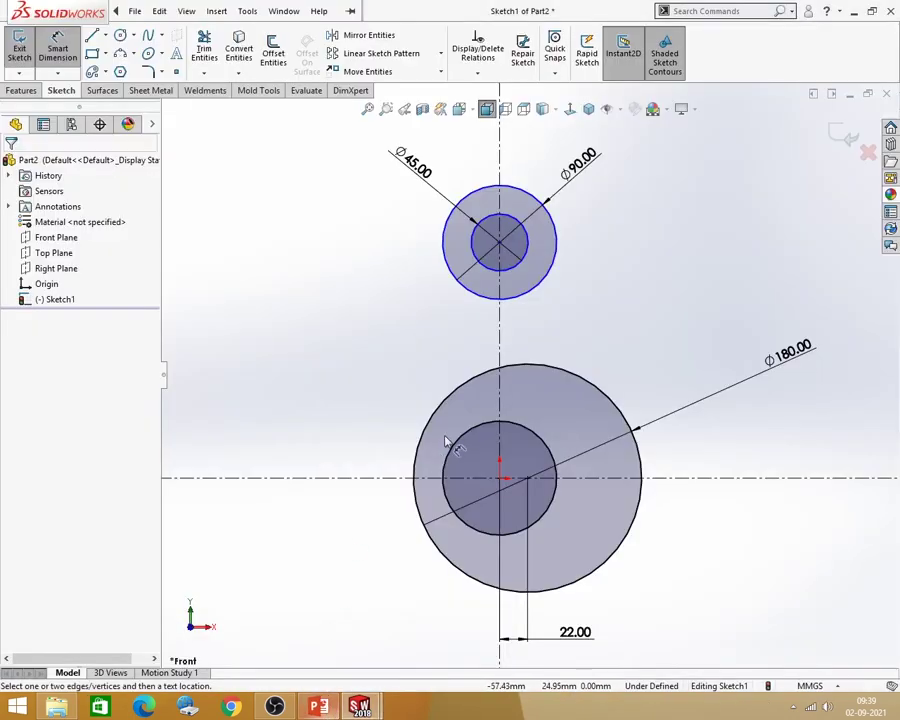
click(499, 478)
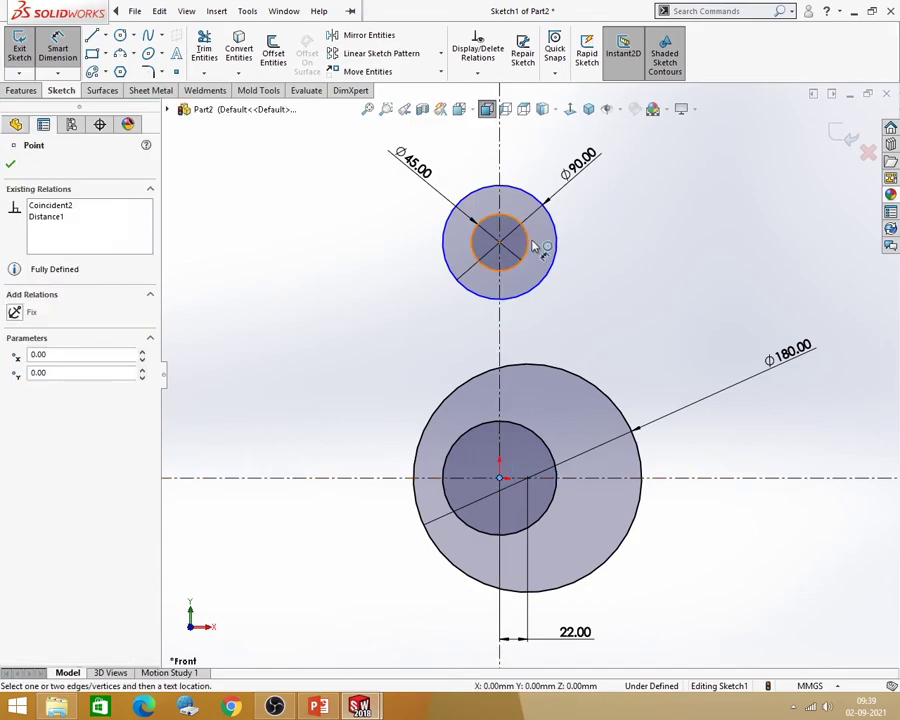
click(499, 241)
click(857, 330)
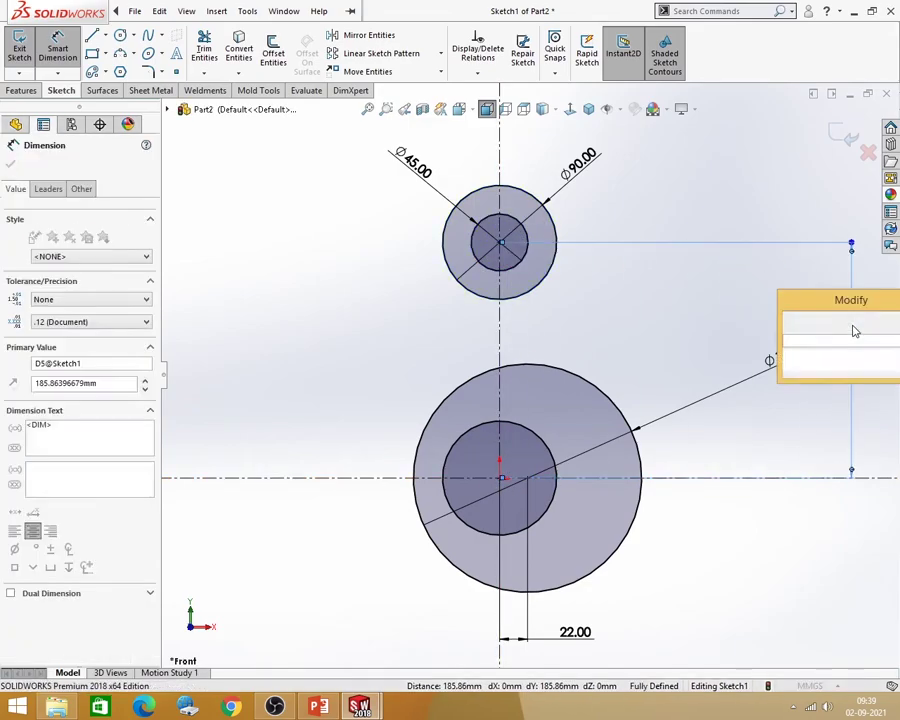
text(1)
key(Return)
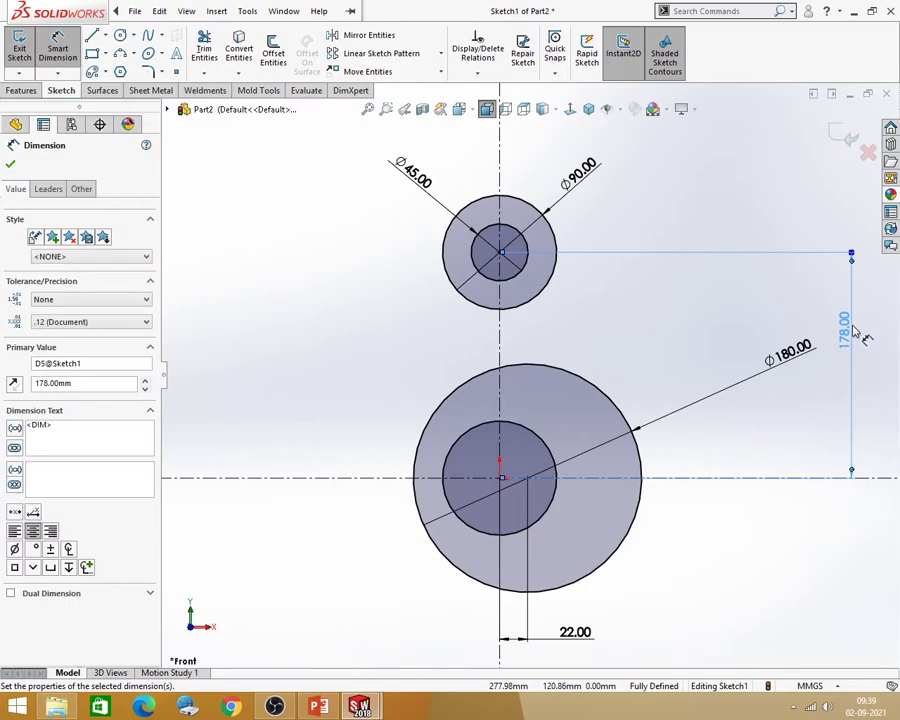
key(Escape)
scroll(530, 340, up, 3)
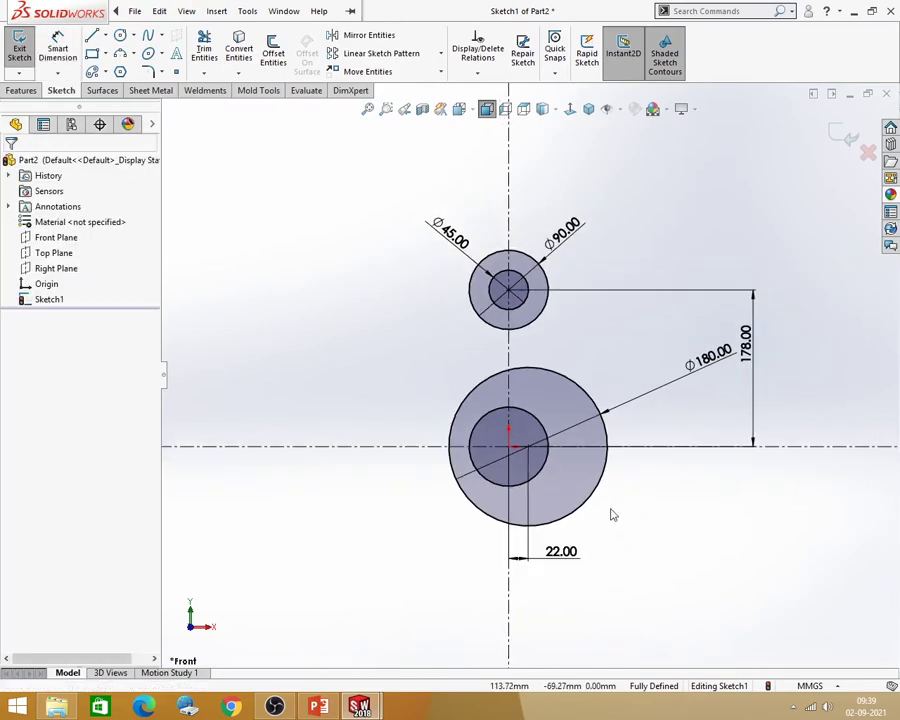
scroll(600, 470, down, 2)
Show slide 16's crane hook drawing at 120% zoom, centred in view
click(316, 707)
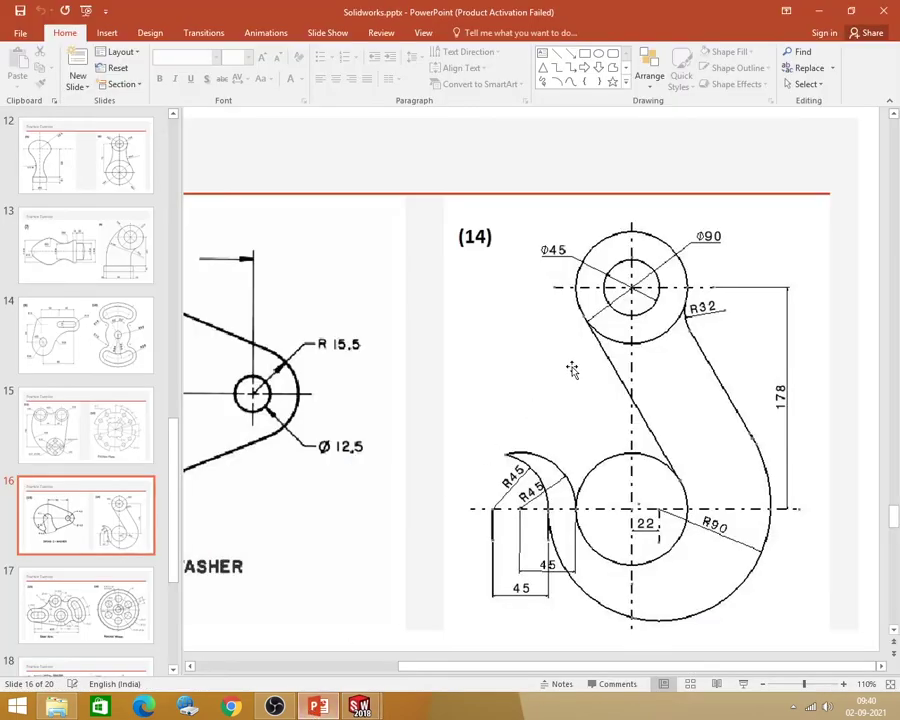
scroll(568, 369, down, 2)
scroll(566, 364, up, 2)
ctrl+scroll(864, 690, up, 1)
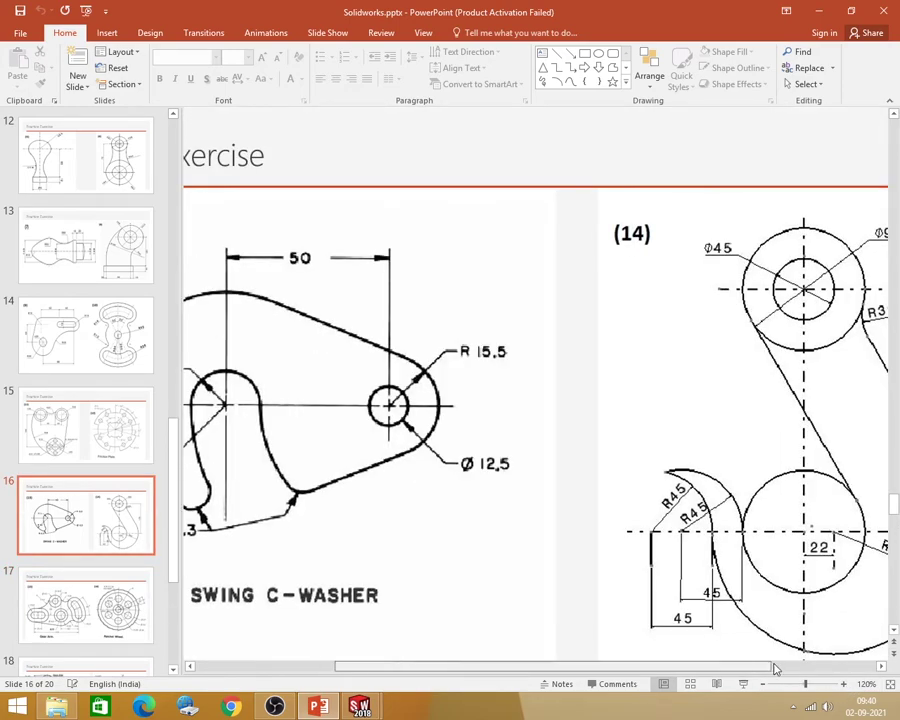
click(872, 668)
click(872, 668)
scroll(703, 446, down, 1)
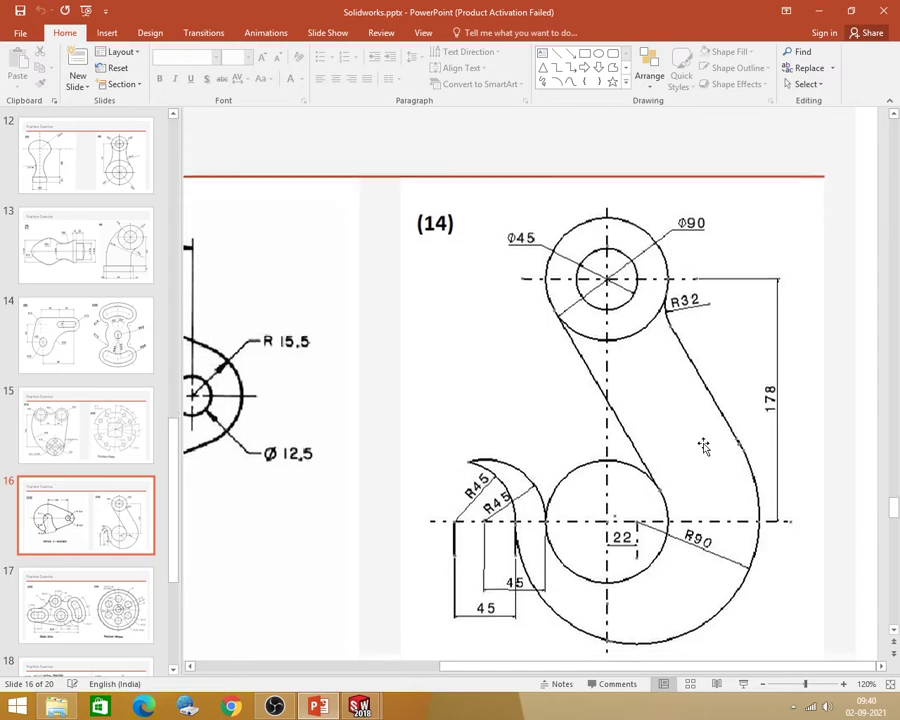
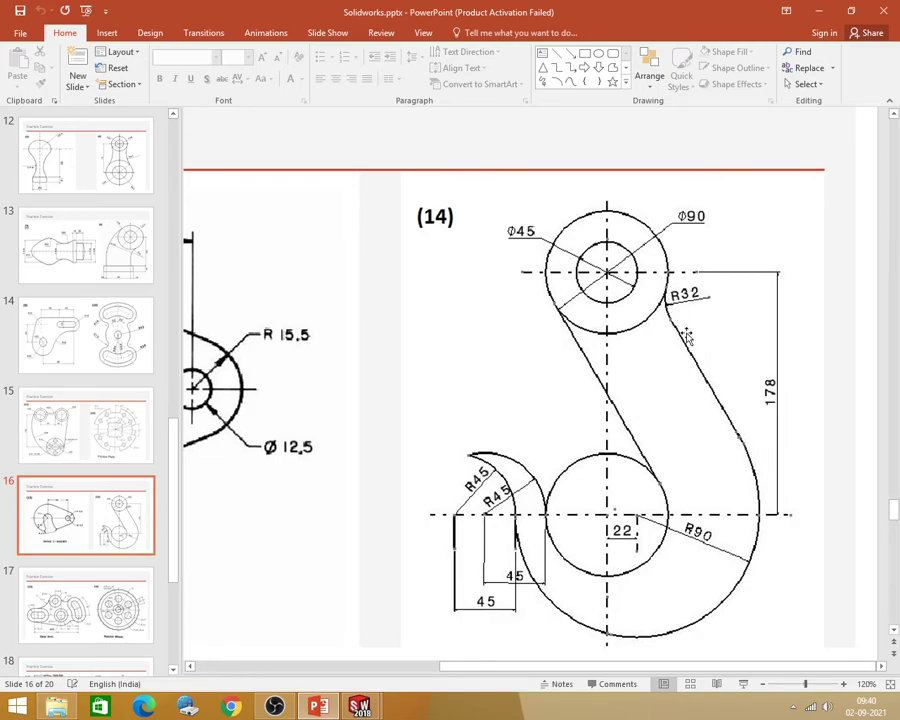
Minimize PowerPoint so the sketch with the Ø45, Ø90 and Ø180 circles is visible
click(820, 12)
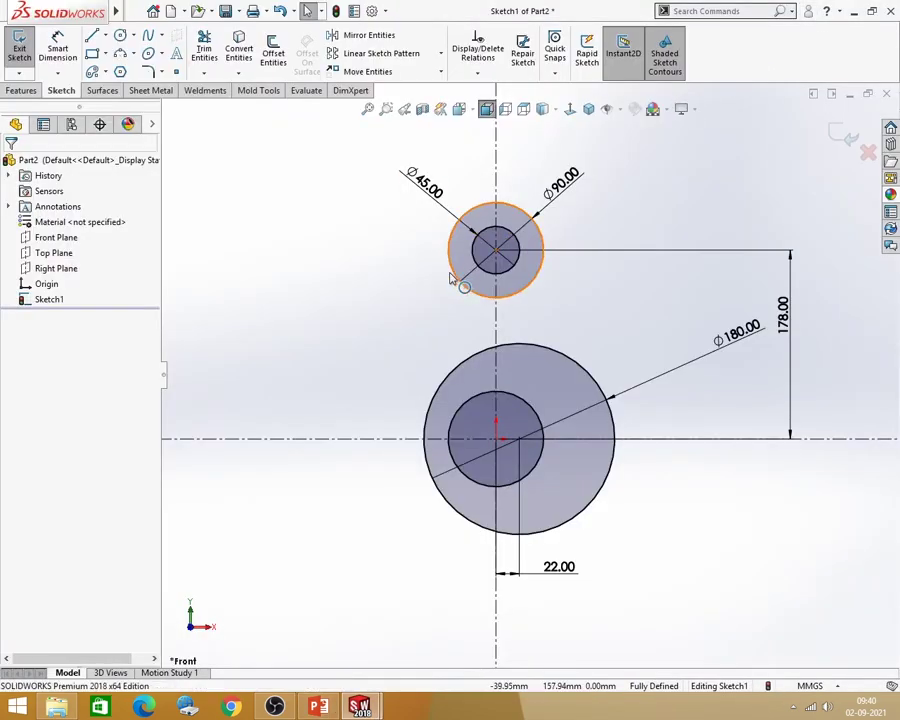
Sketch a three-point arc beside the Ø90 circle
click(120, 52)
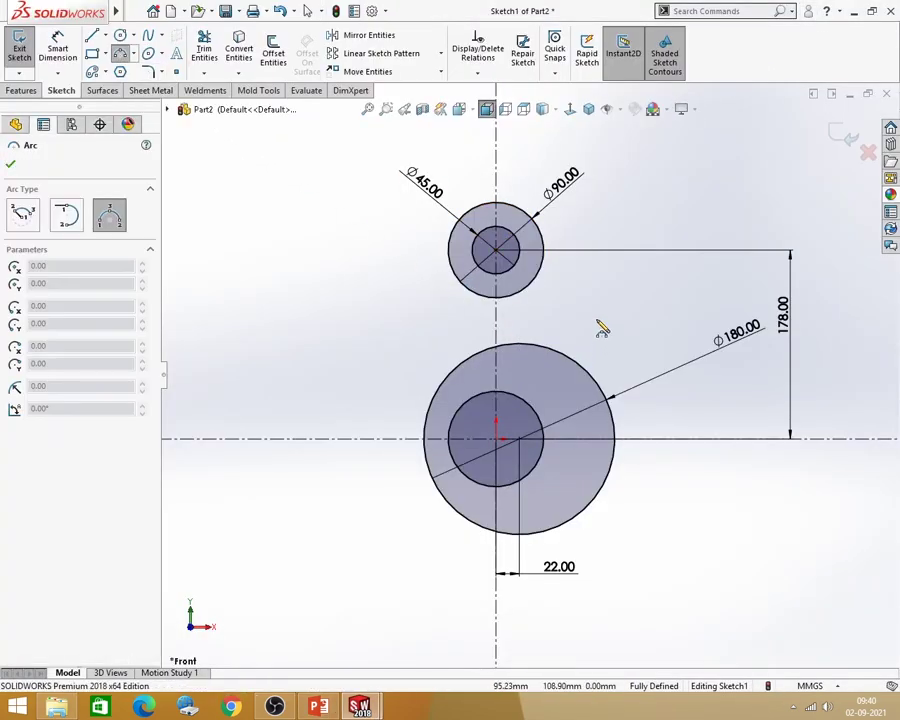
click(546, 266)
click(566, 283)
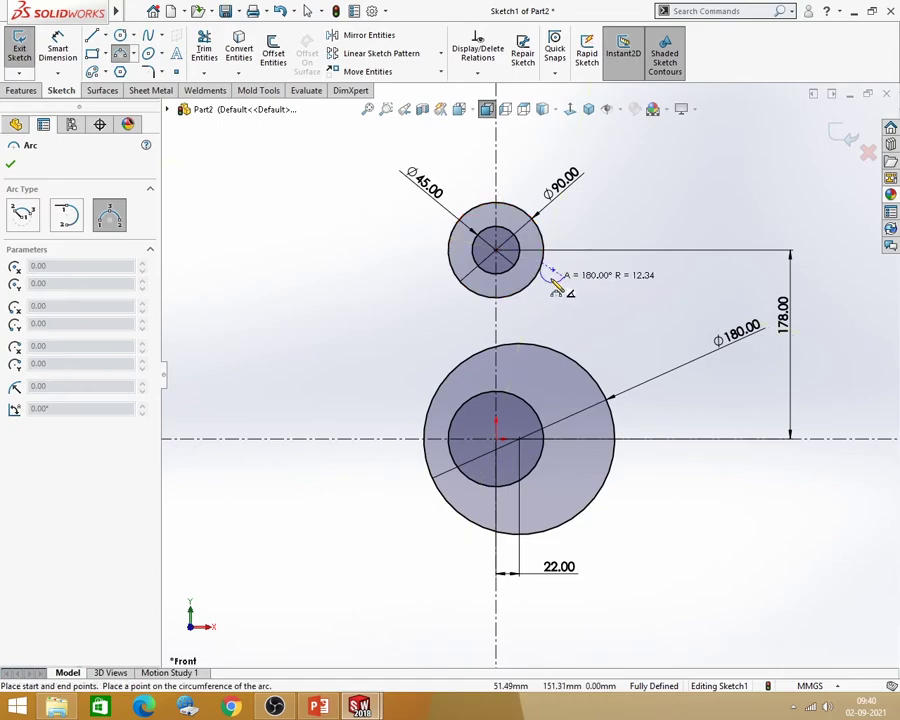
click(557, 281)
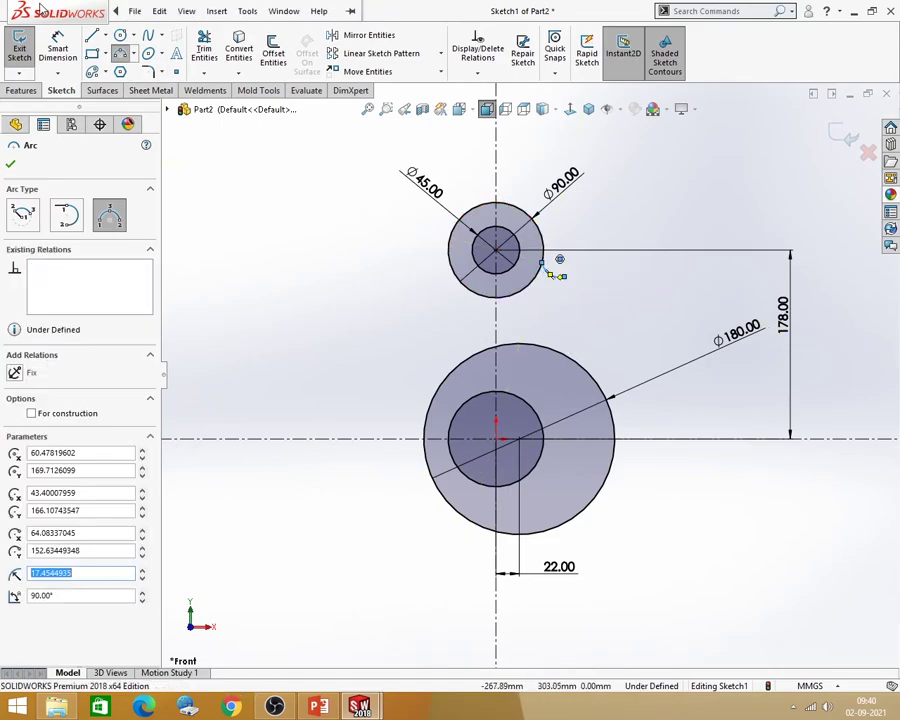
Dimension the new arc's radius to 32
click(57, 50)
click(547, 264)
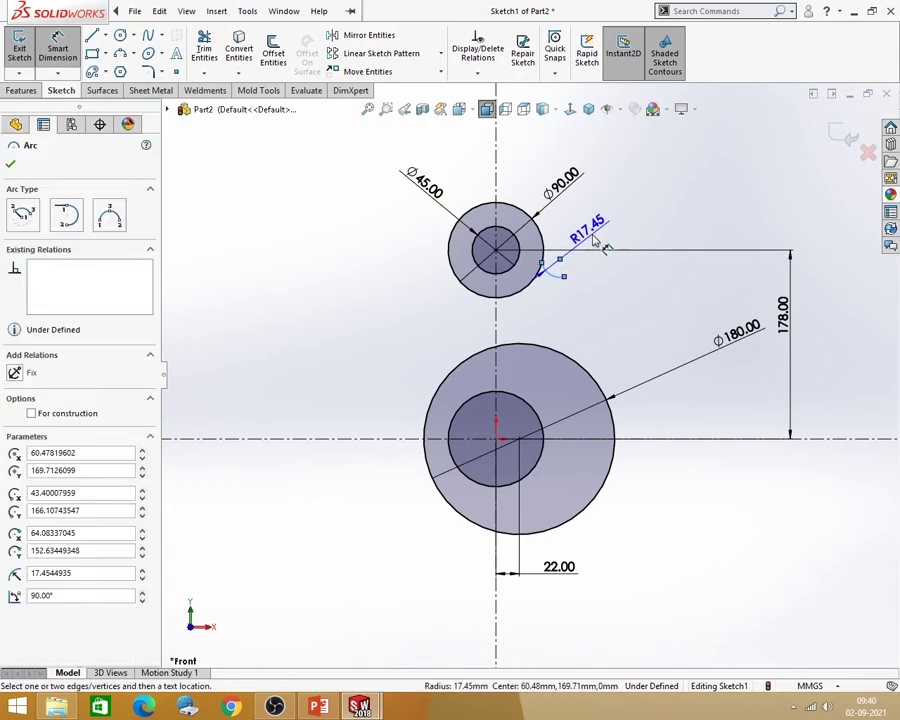
click(601, 234)
text(32)
key(Return)
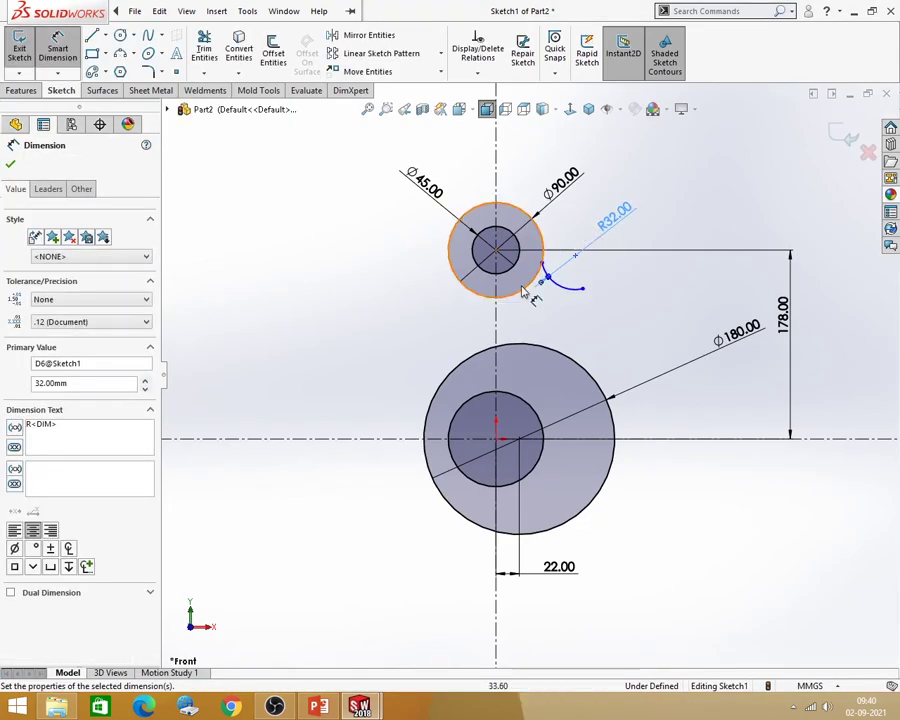
click(326, 708)
click(359, 707)
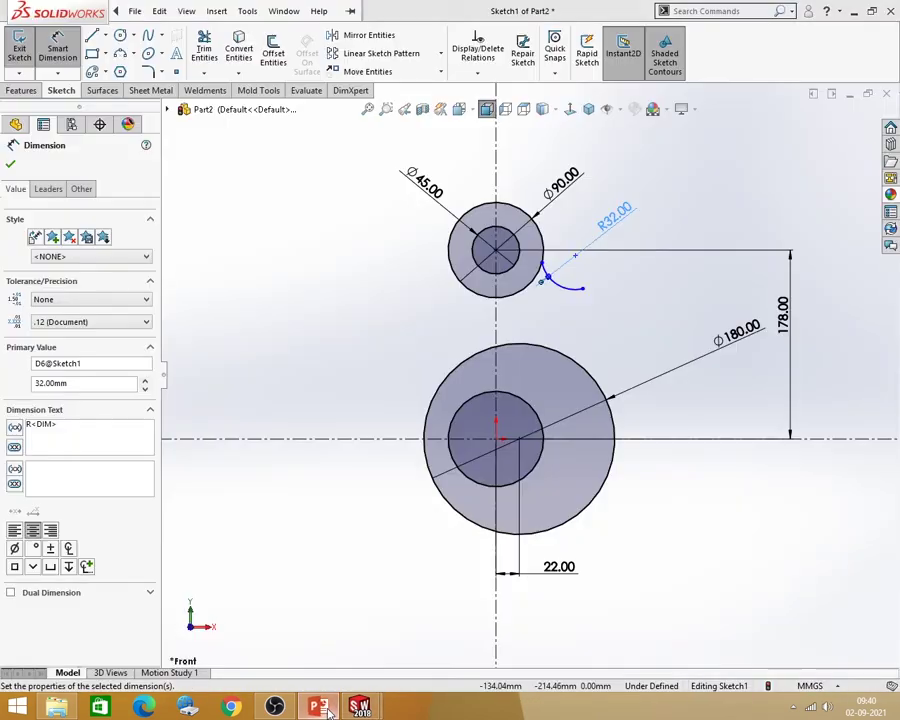
Make the R32 arc tangent to the Ø90 circle
click(605, 308)
click(563, 290)
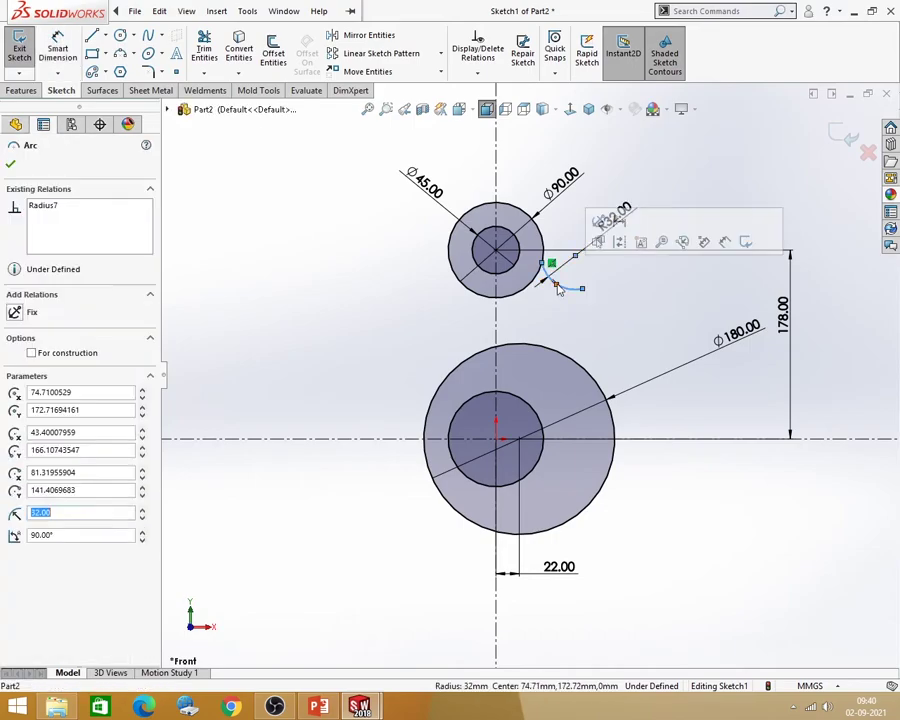
ctrl+click(538, 283)
click(580, 222)
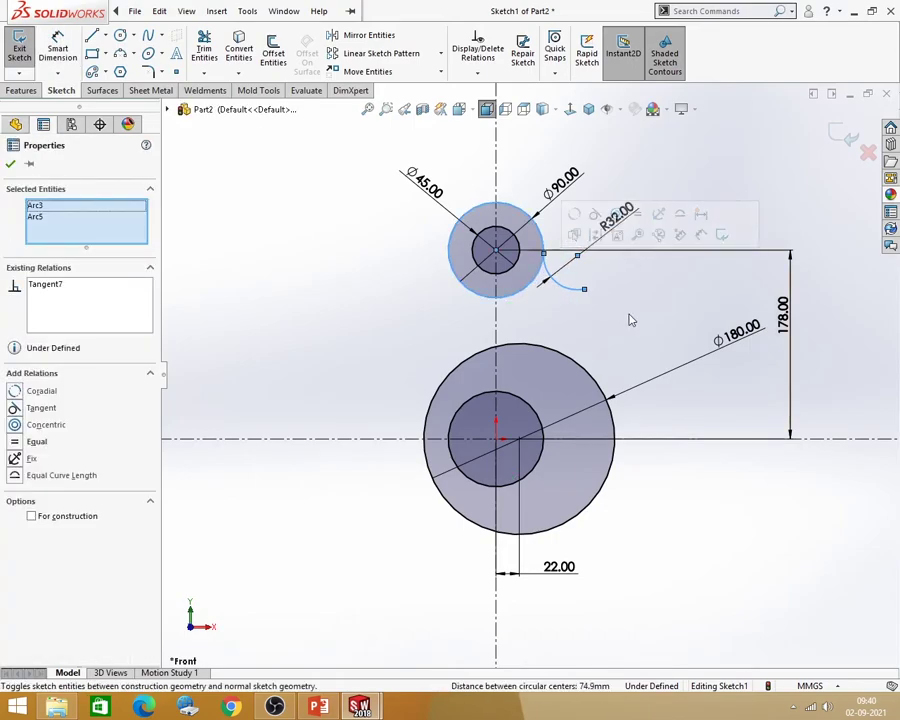
click(629, 317)
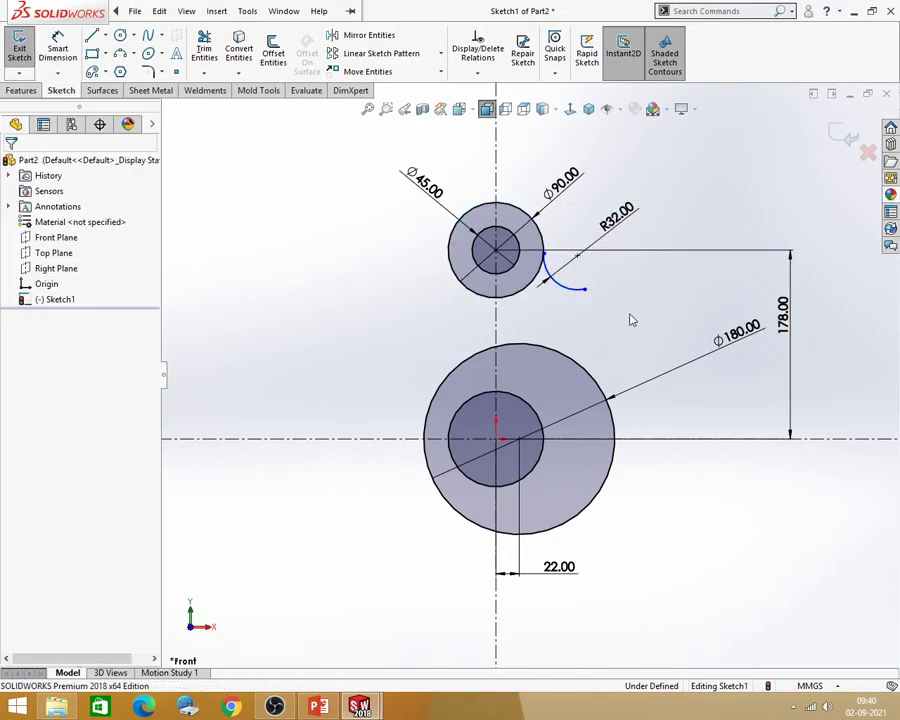
Draw a line from the R32 arc's end tangent to the Ø180 circle
click(95, 40)
click(543, 256)
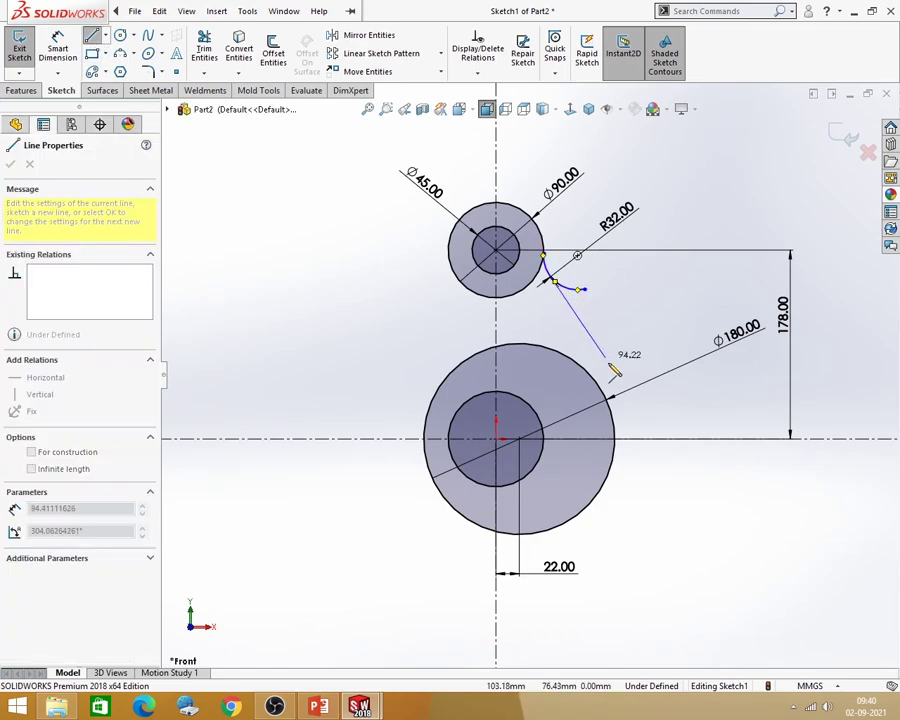
click(635, 438)
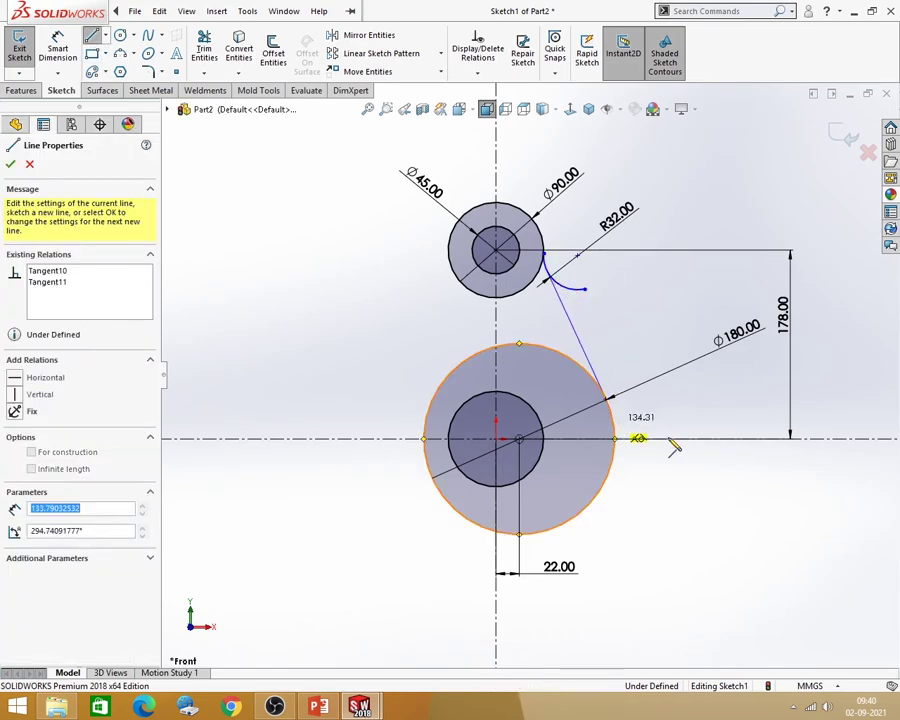
scroll(597, 358, down, 3)
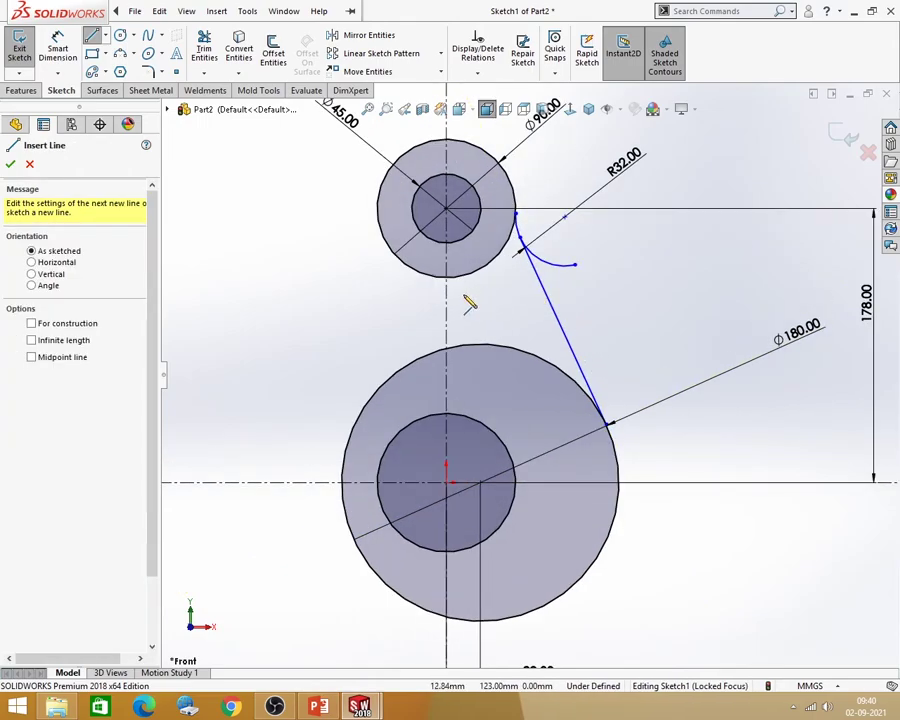
Draw a second line from the Ø90 circle's left edge tangent to the lower inner circle
click(382, 238)
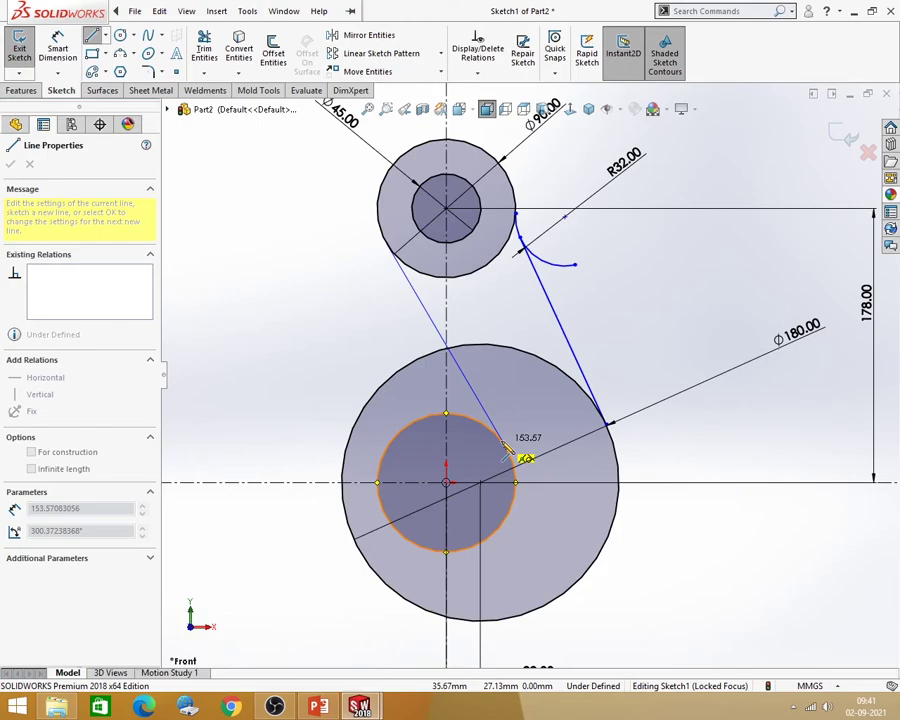
click(507, 449)
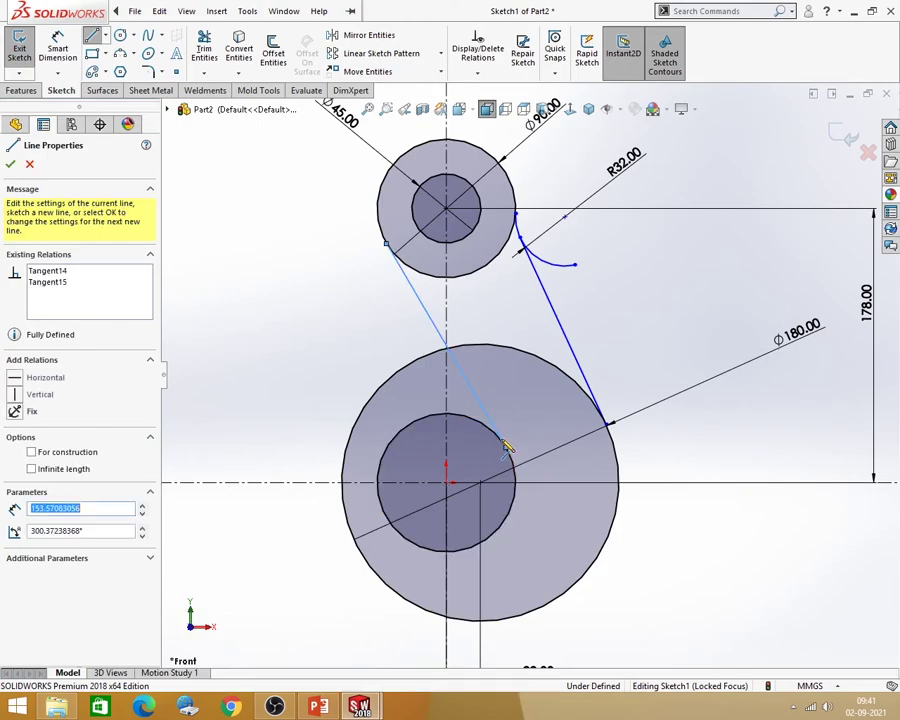
key(Escape)
key(Escape)
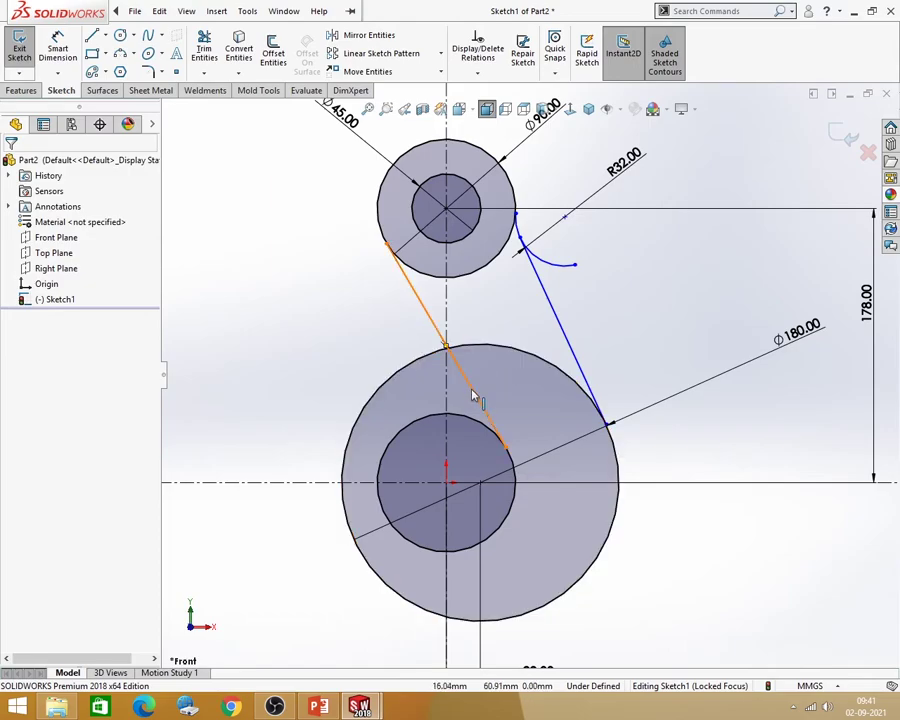
click(475, 395)
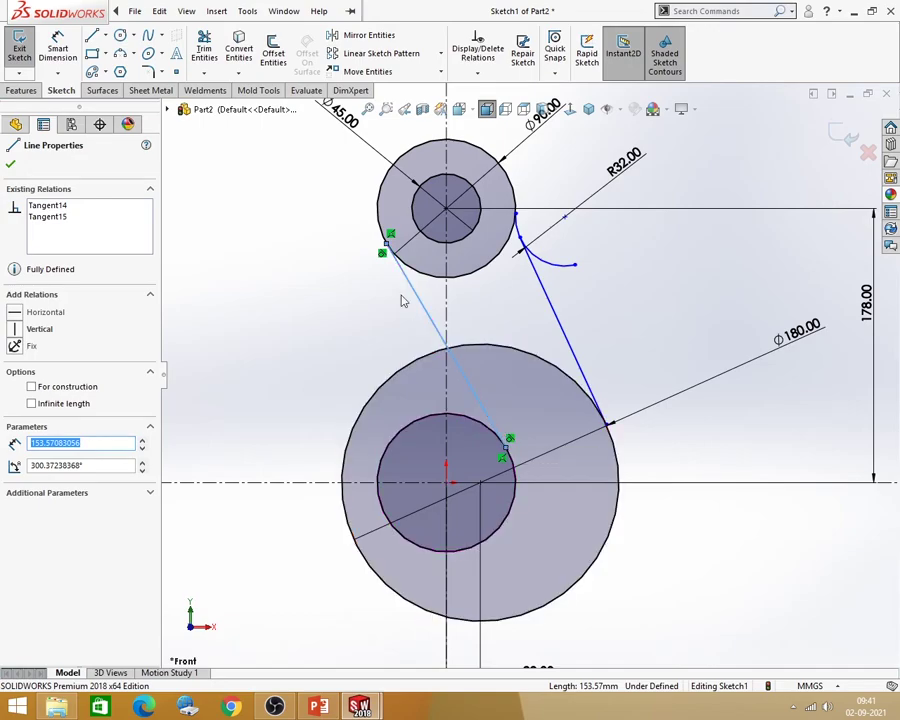
key(Escape)
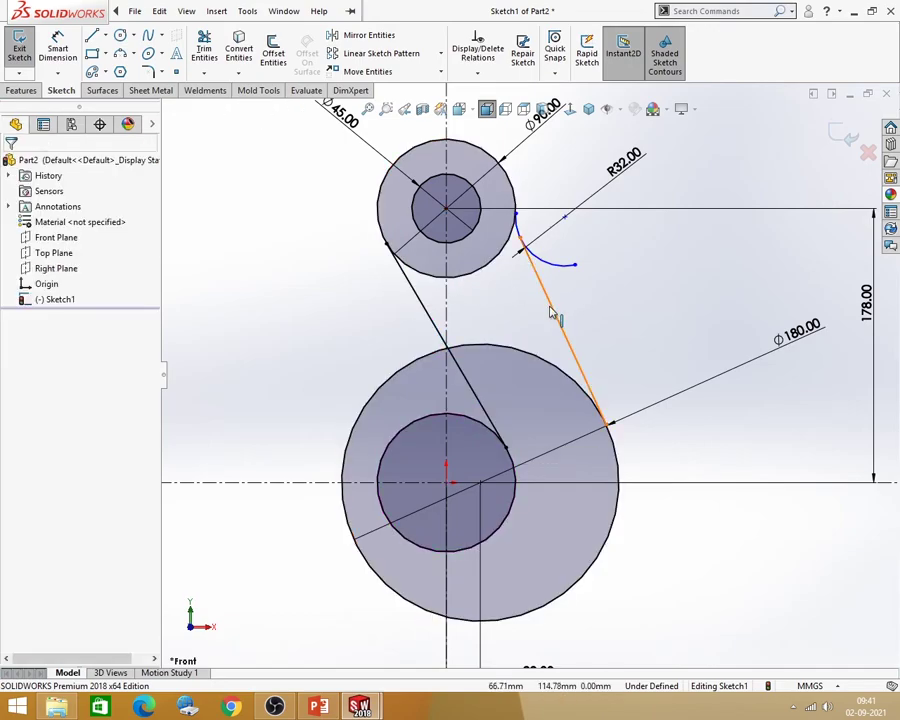
click(549, 313)
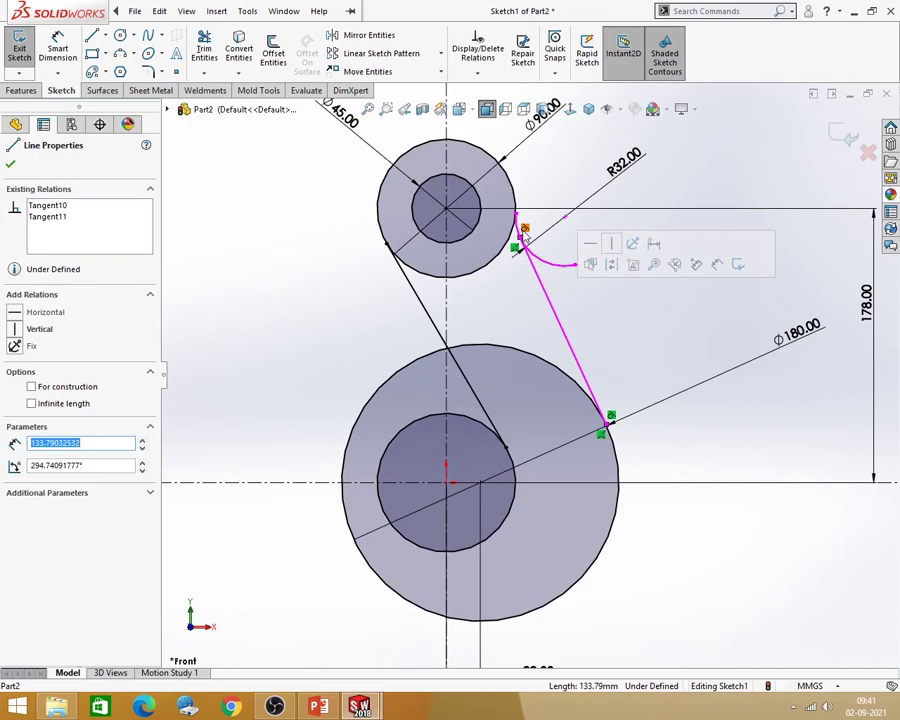
click(626, 347)
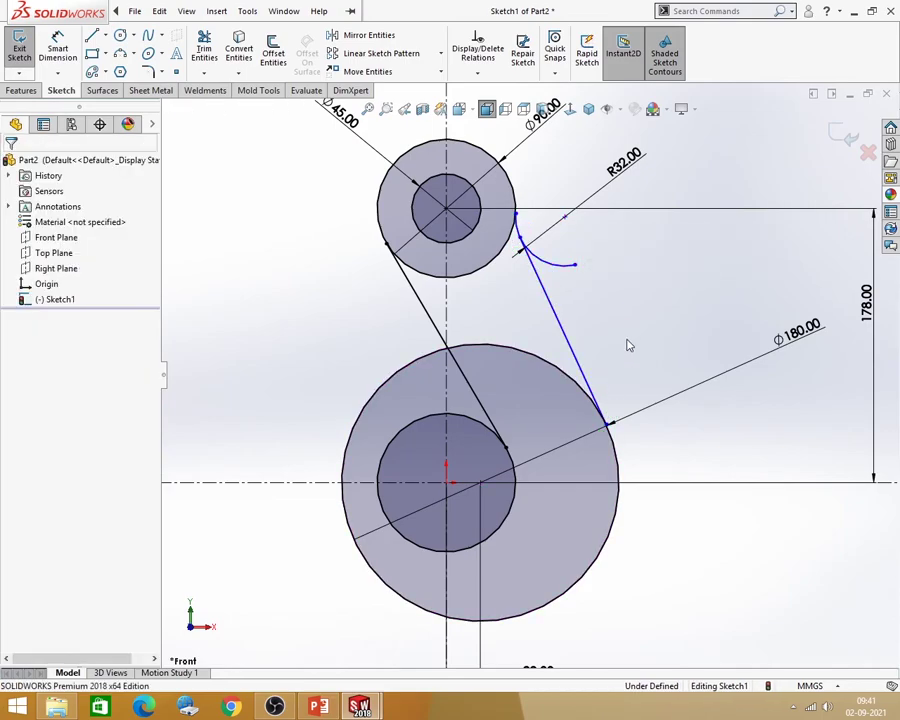
click(558, 313)
ctrl+click(424, 310)
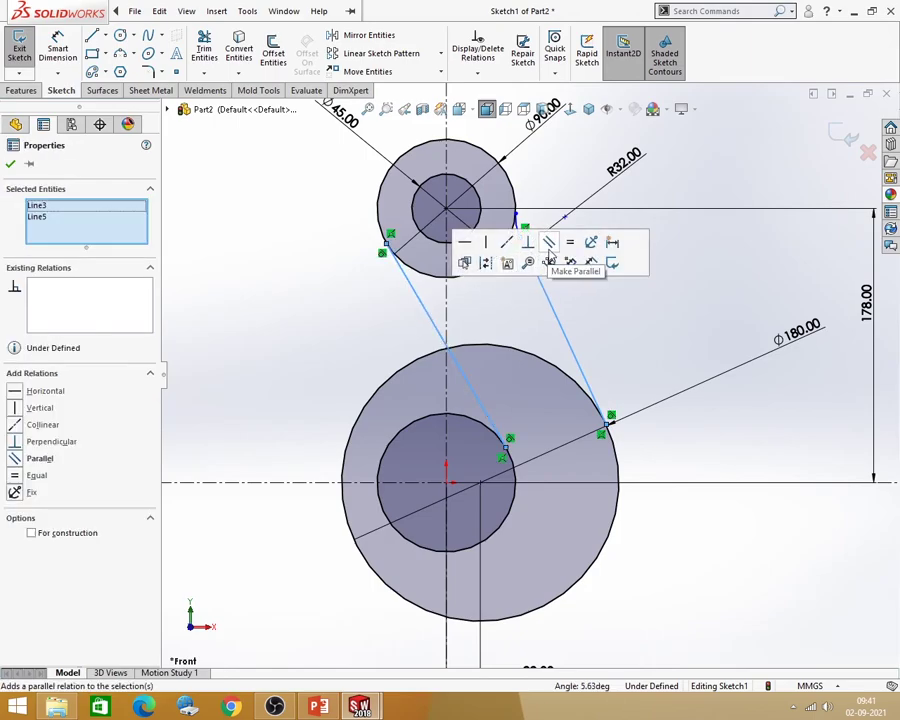
click(632, 348)
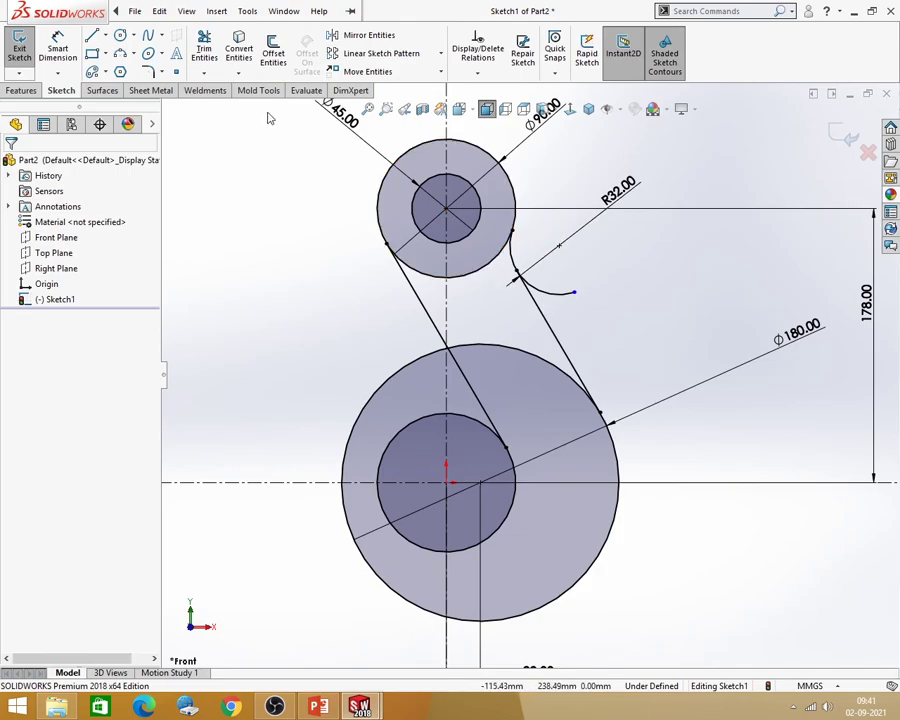
Trim the stray arc piece and the upper-left portion of the Ø180 circle
click(204, 50)
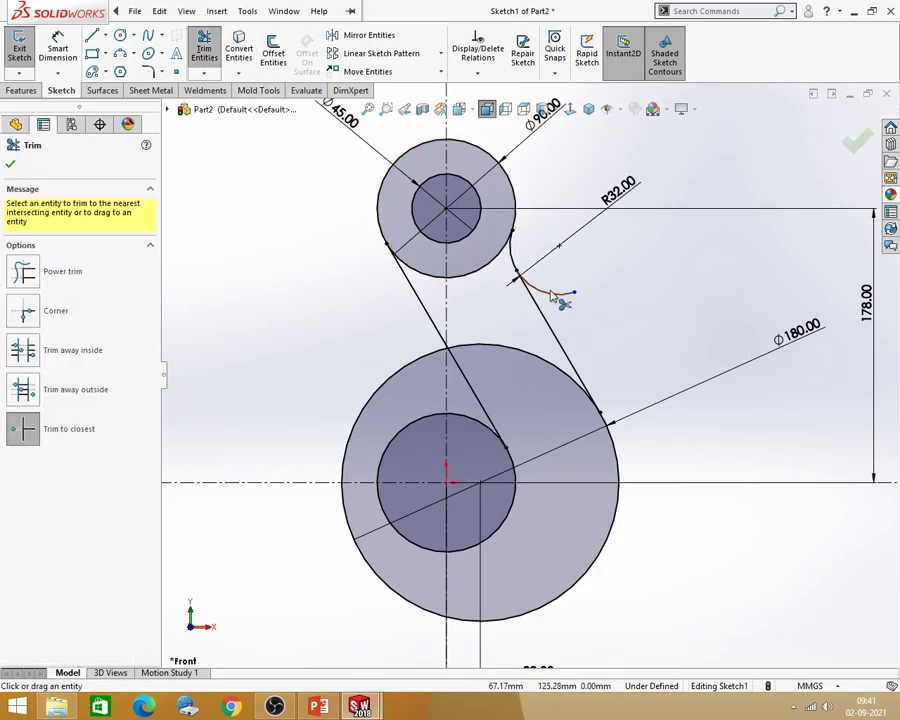
drag(552, 297, 634, 296)
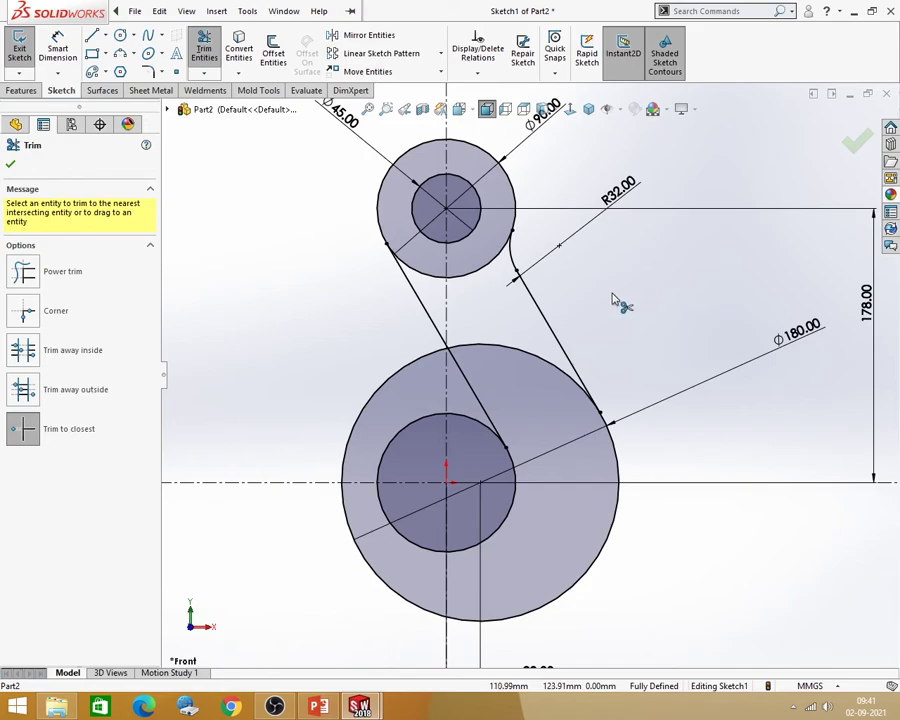
drag(516, 350, 420, 365)
click(420, 365)
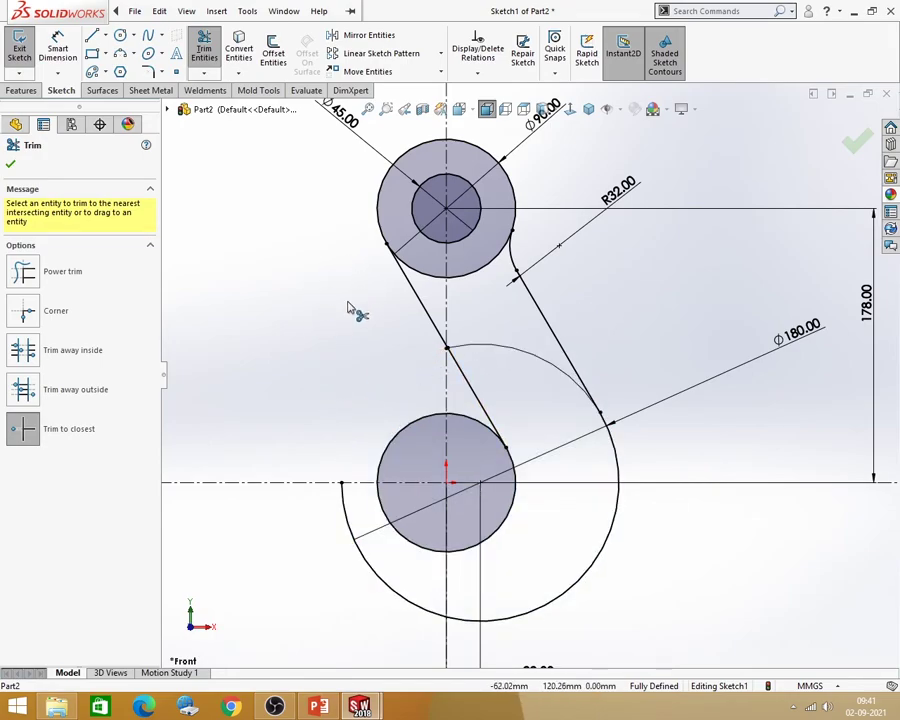
click(318, 708)
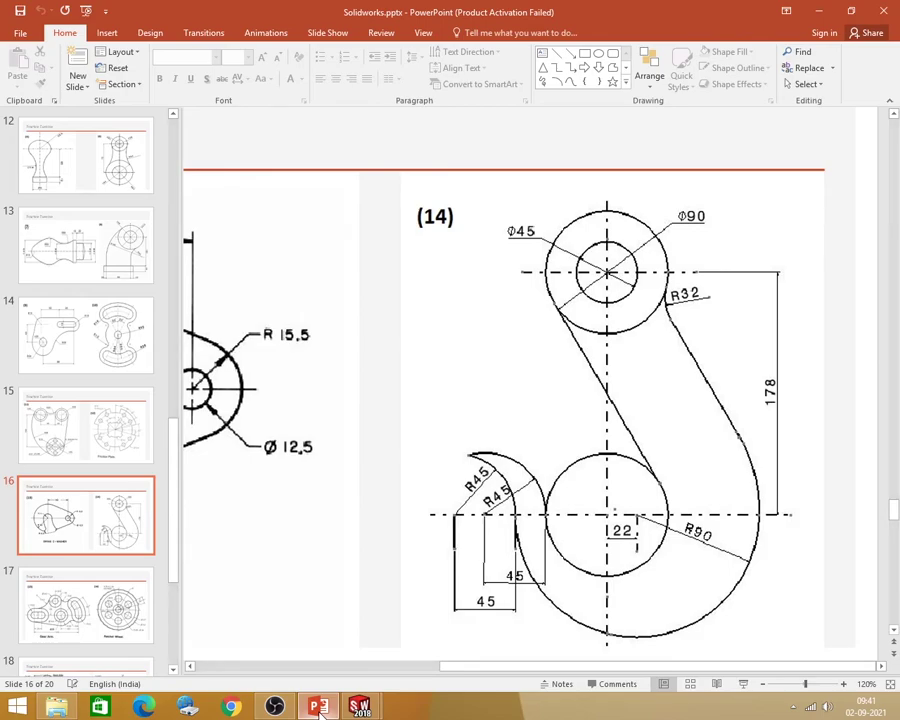
click(318, 708)
key(Escape)
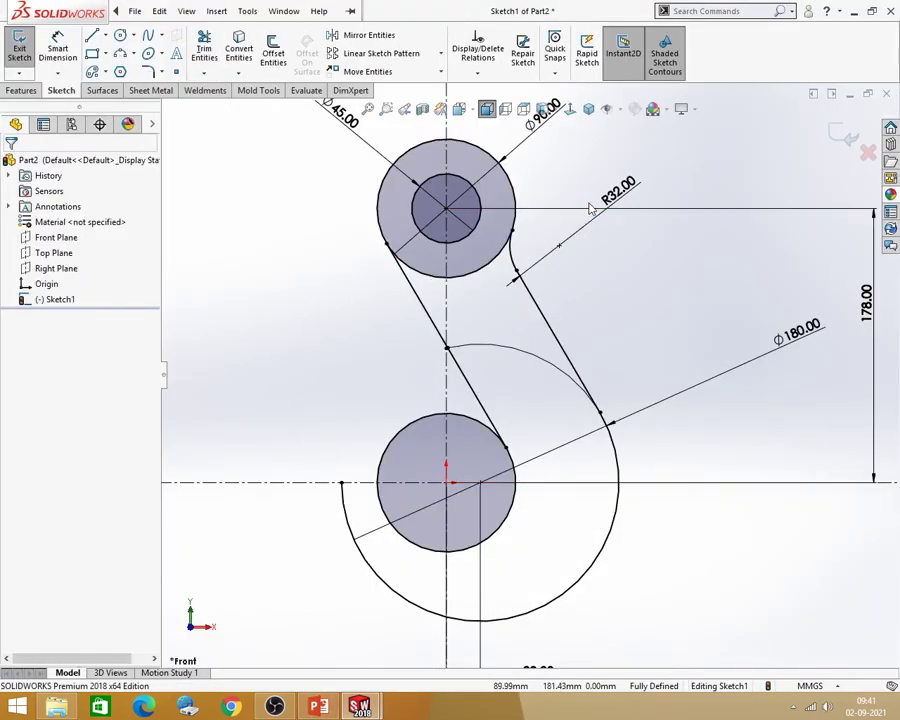
Move the R32 dimension next to its arc, then check reference drawing (14) in PowerPoint
drag(623, 197, 538, 252)
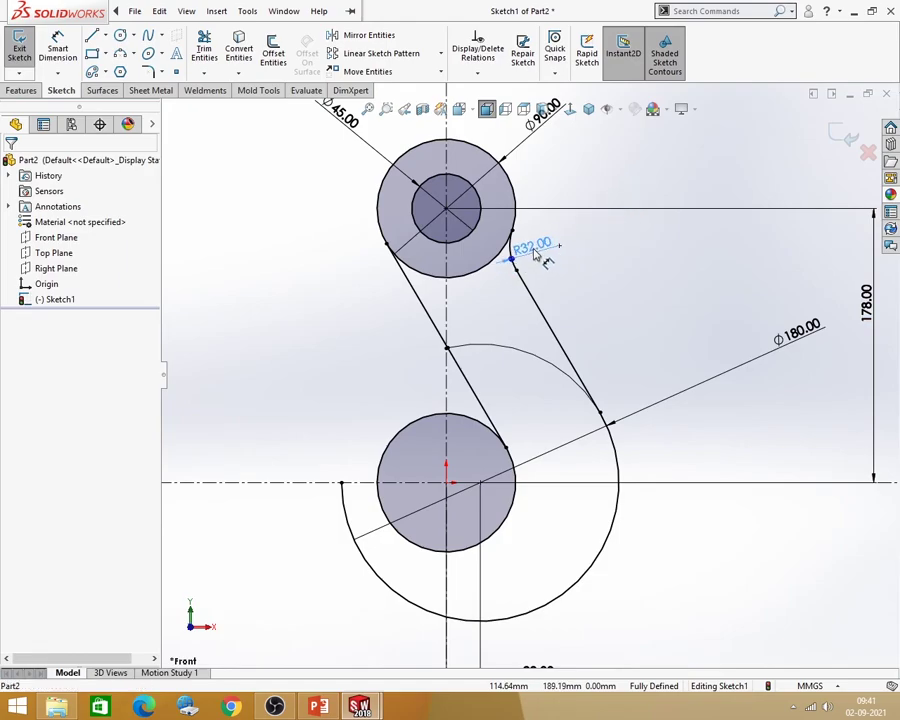
click(612, 316)
scroll(526, 386, up, 2)
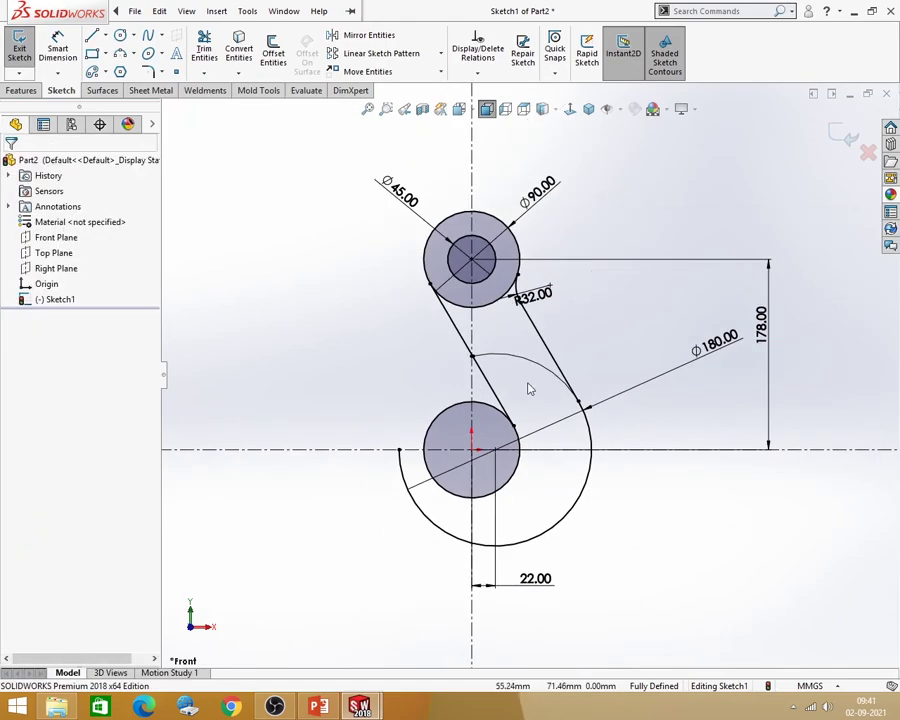
scroll(496, 462, down, 2)
scroll(496, 462, up, 1)
scroll(535, 422, up, 1)
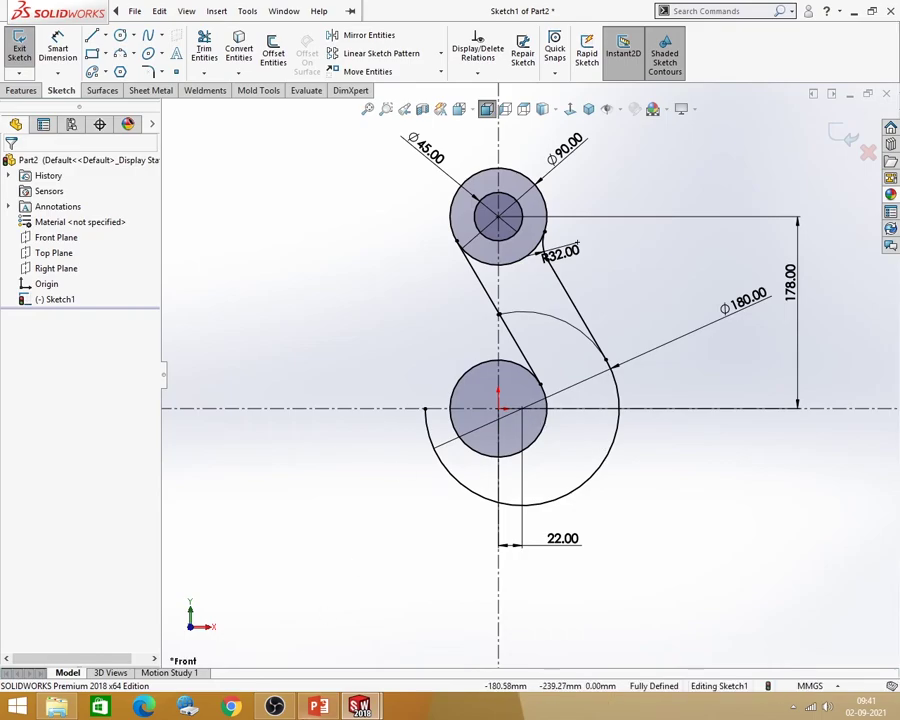
click(318, 706)
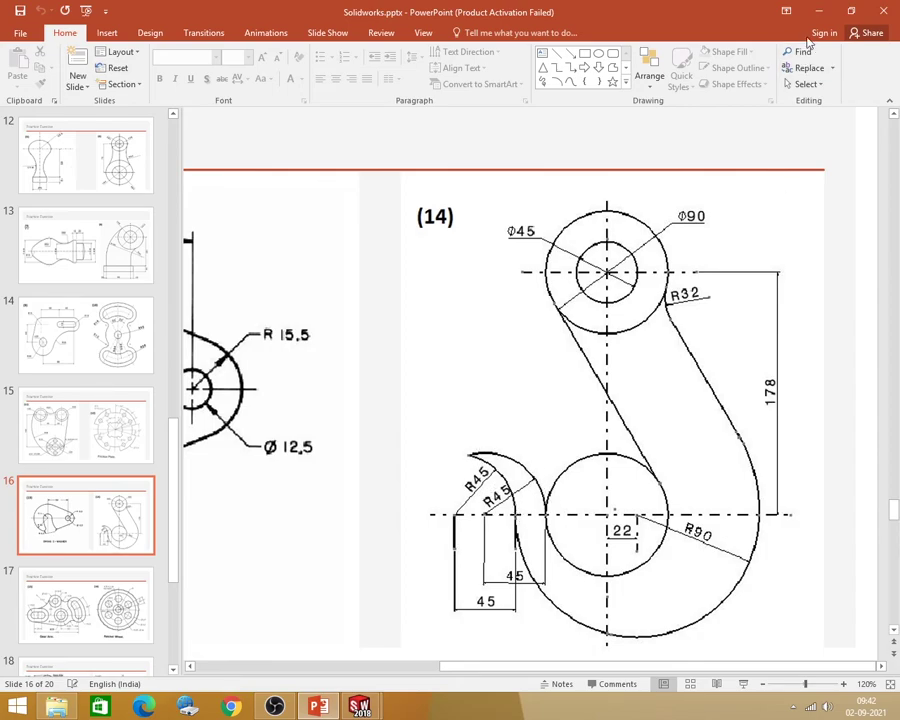
key(alt+Tab)
Sketch two three-point arcs forming the hook tip left of the lower circle
click(119, 54)
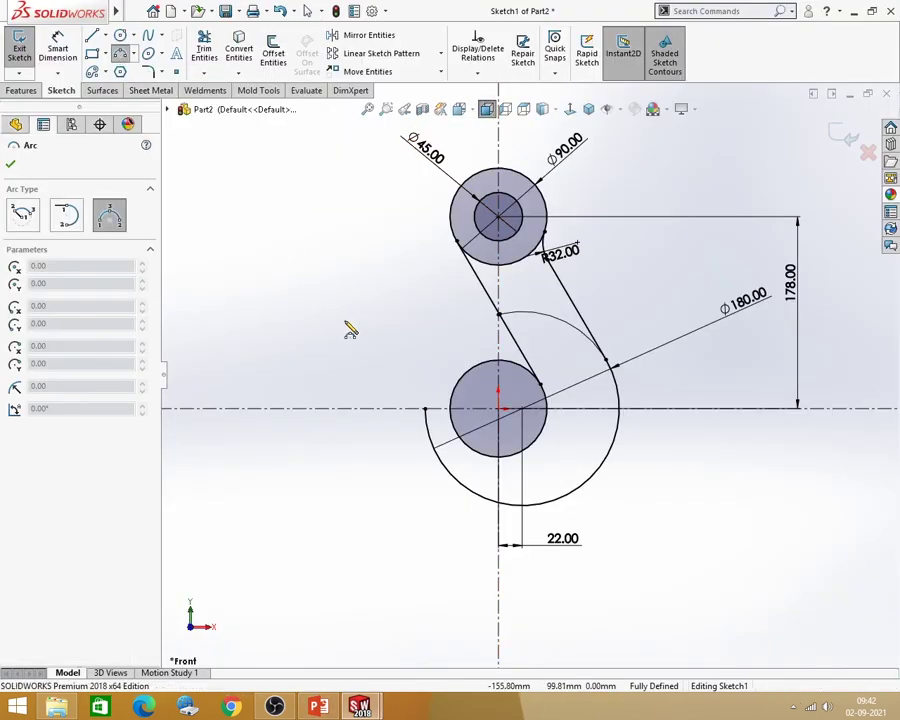
click(425, 409)
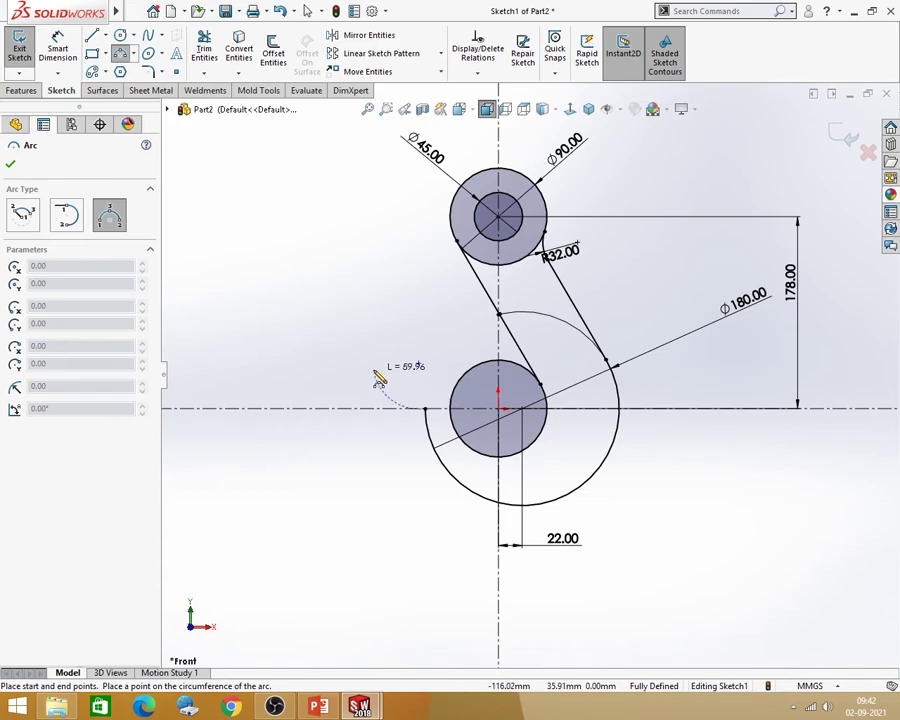
click(376, 371)
click(414, 391)
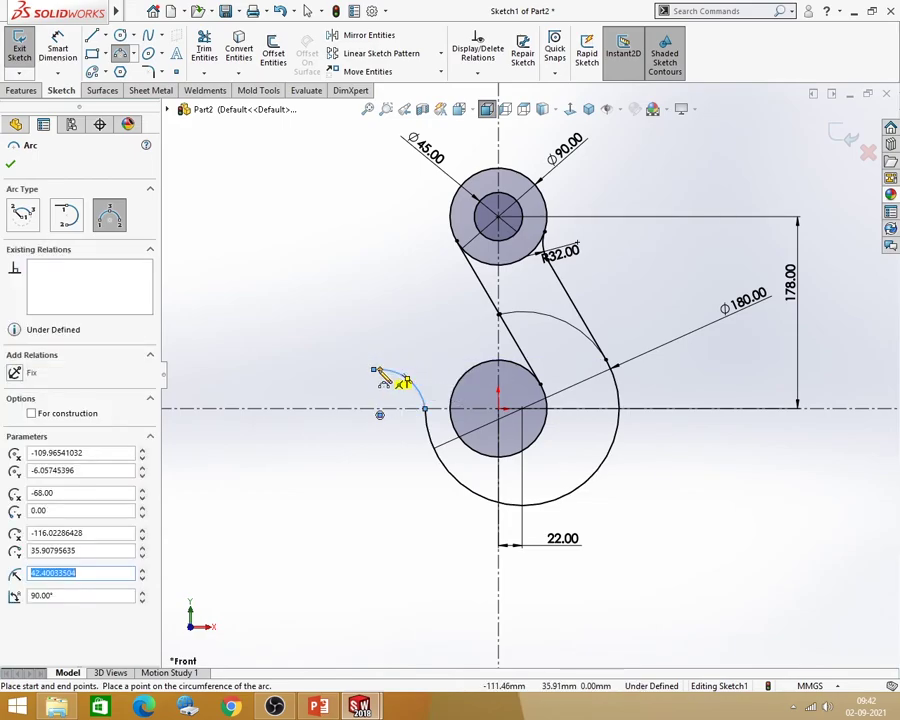
click(452, 412)
click(420, 372)
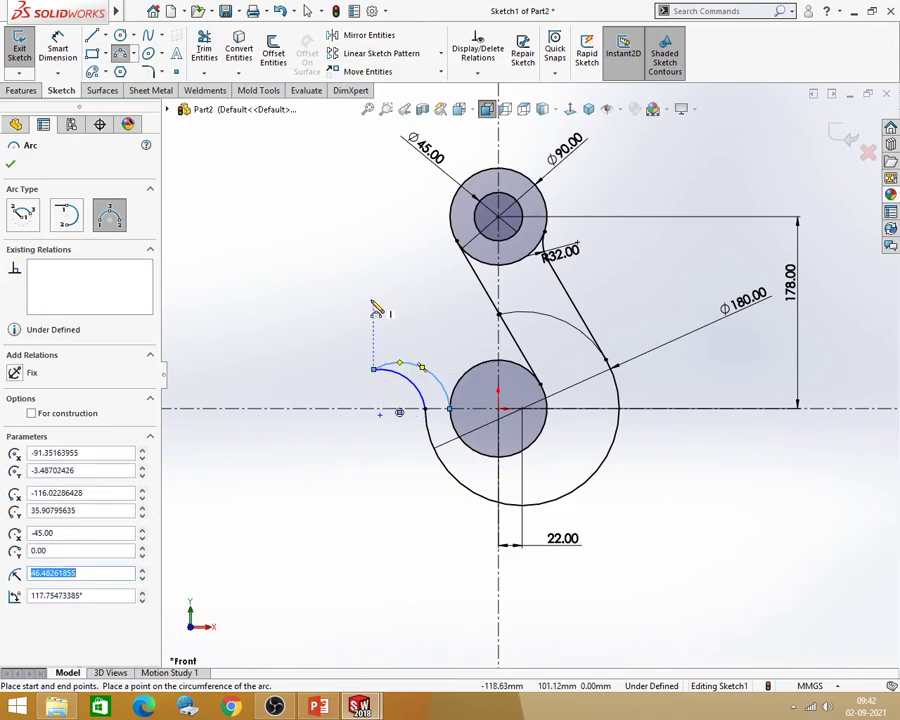
key(Escape)
scroll(440, 440, up, 2)
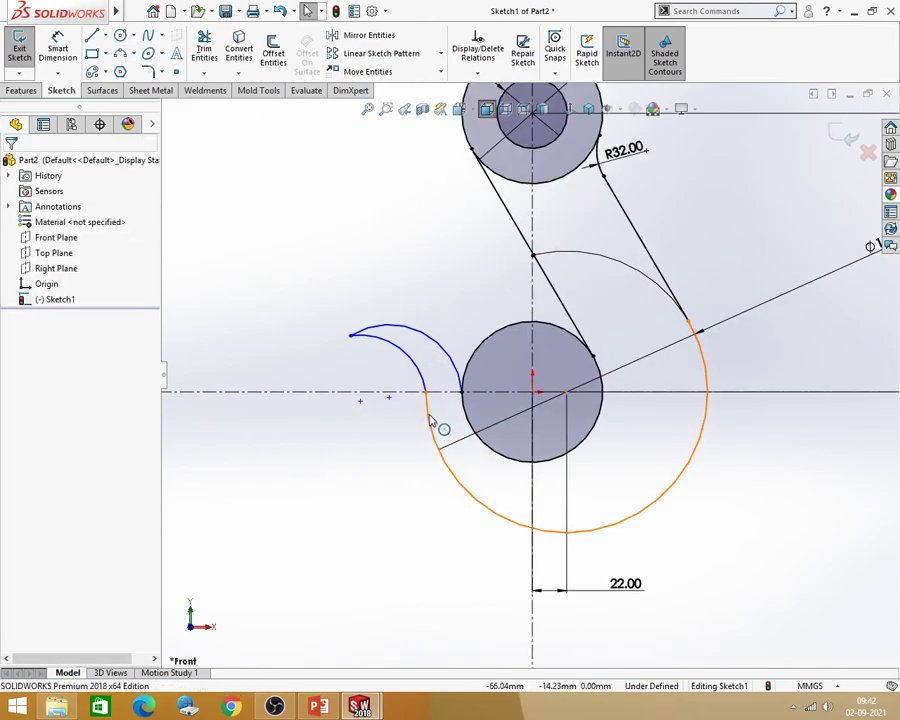
Make the two hook-tip arcs tangent to each other
click(432, 424)
click(422, 376)
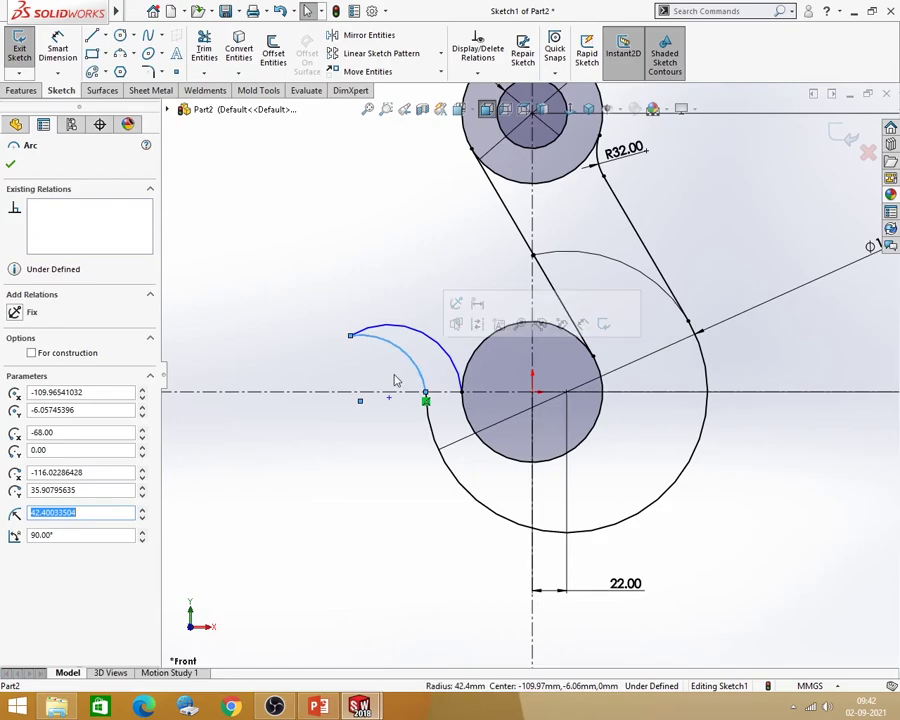
click(397, 381)
click(420, 370)
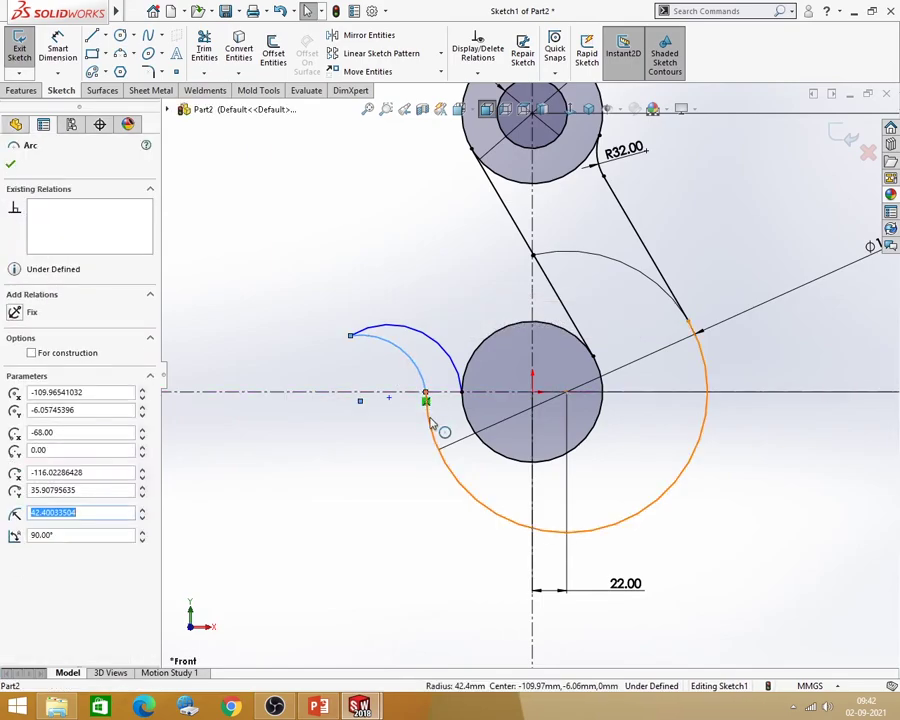
ctrl+click(442, 452)
click(491, 356)
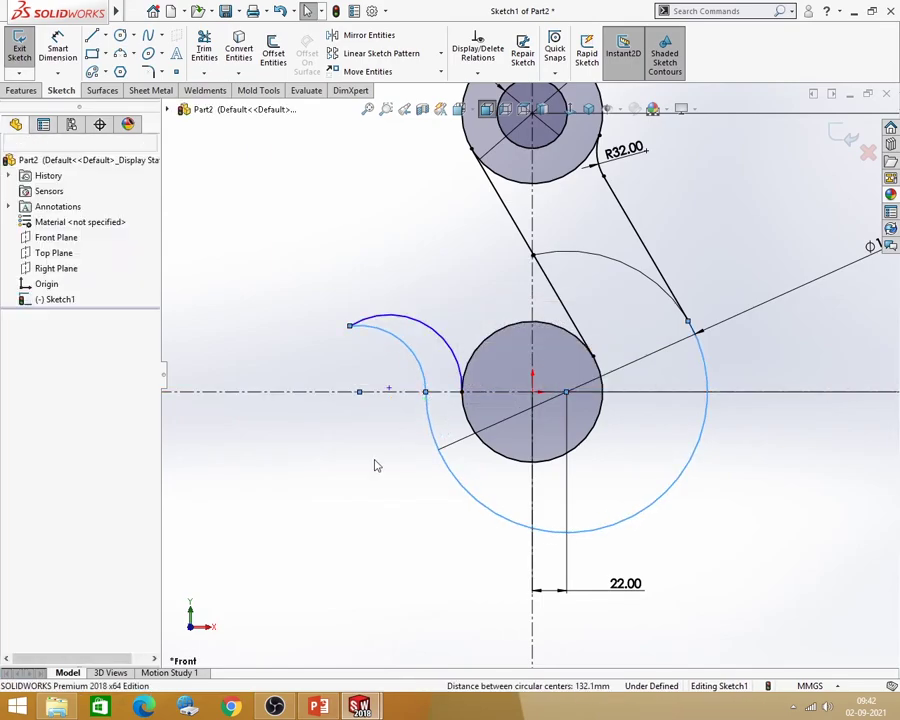
Make the inner hook-tip arc tangent to the lower circle
click(463, 413)
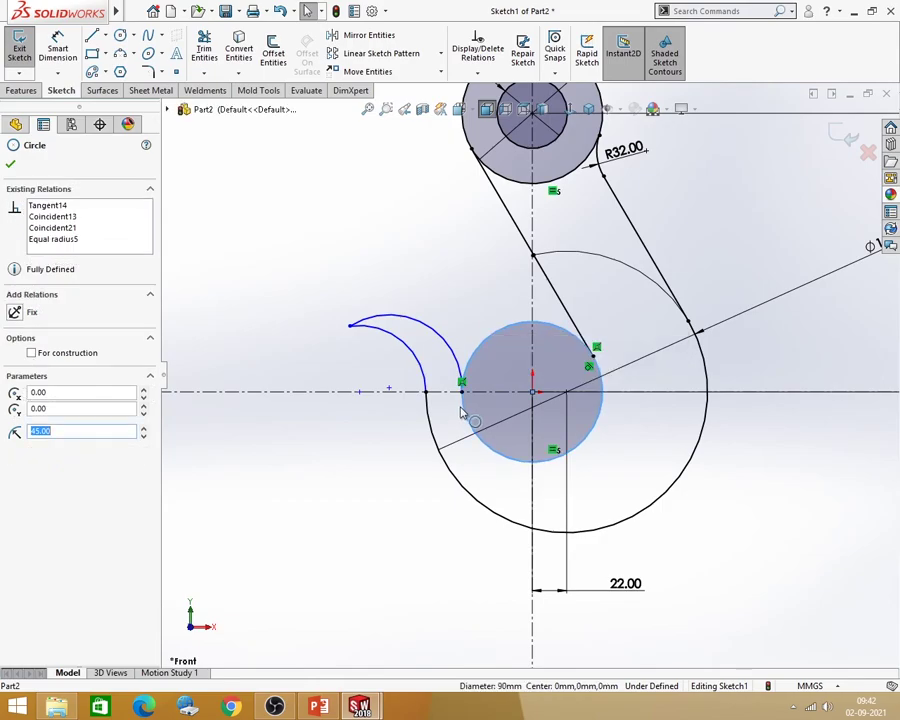
ctrl+click(451, 355)
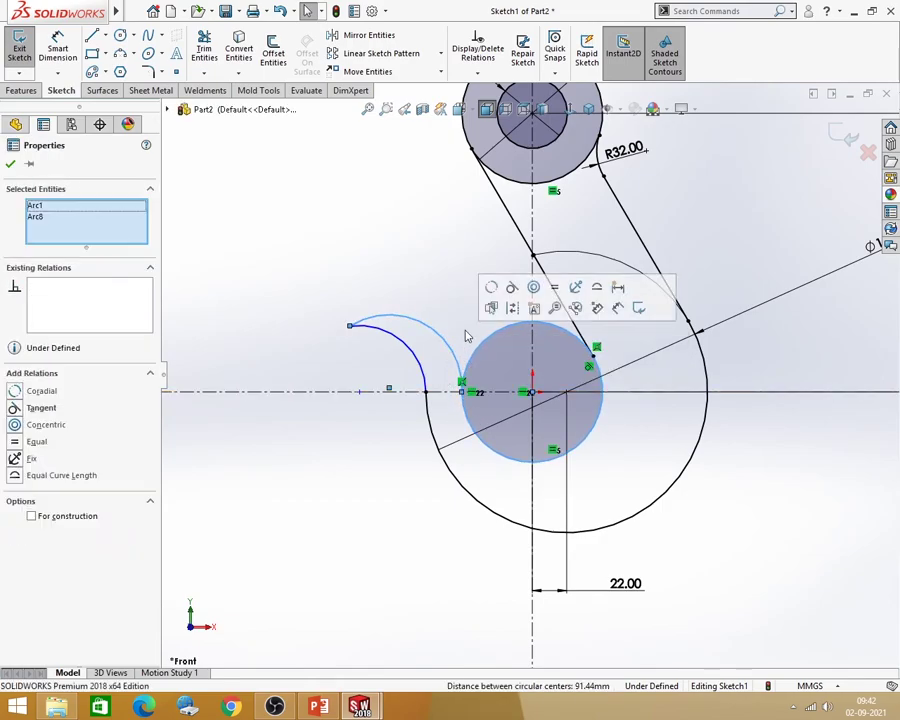
click(510, 288)
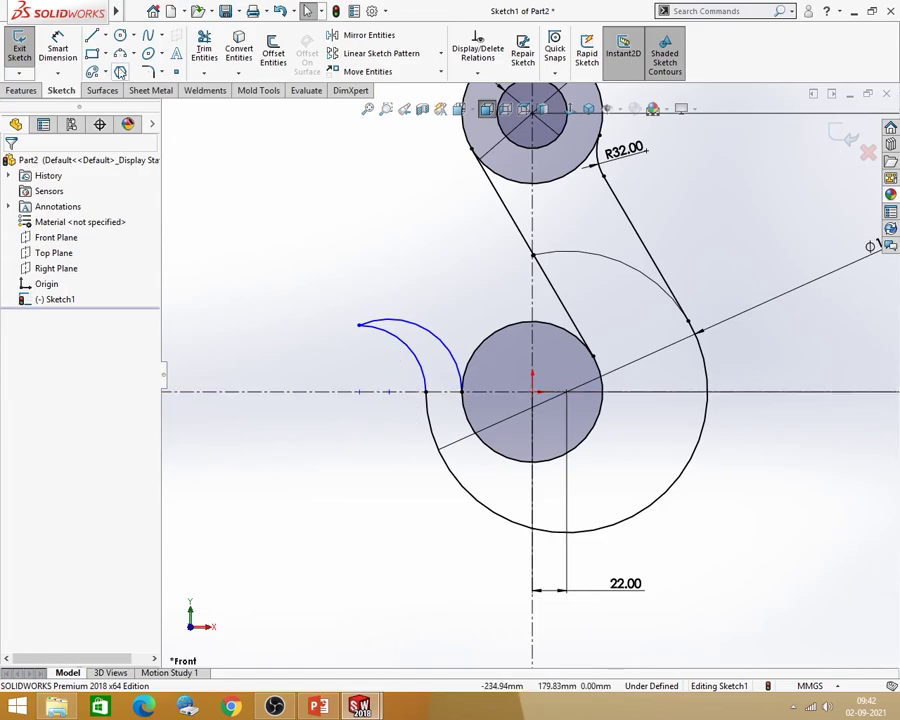
Dimension the first hook-tip arc to R45
click(412, 352)
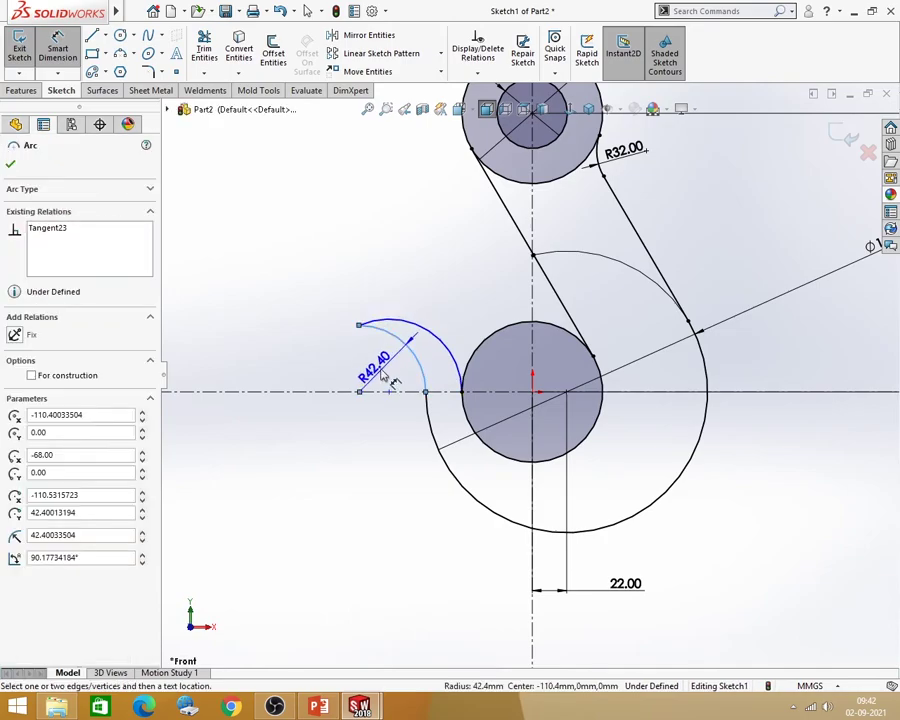
double_click(376, 366)
text(45)
key(Return)
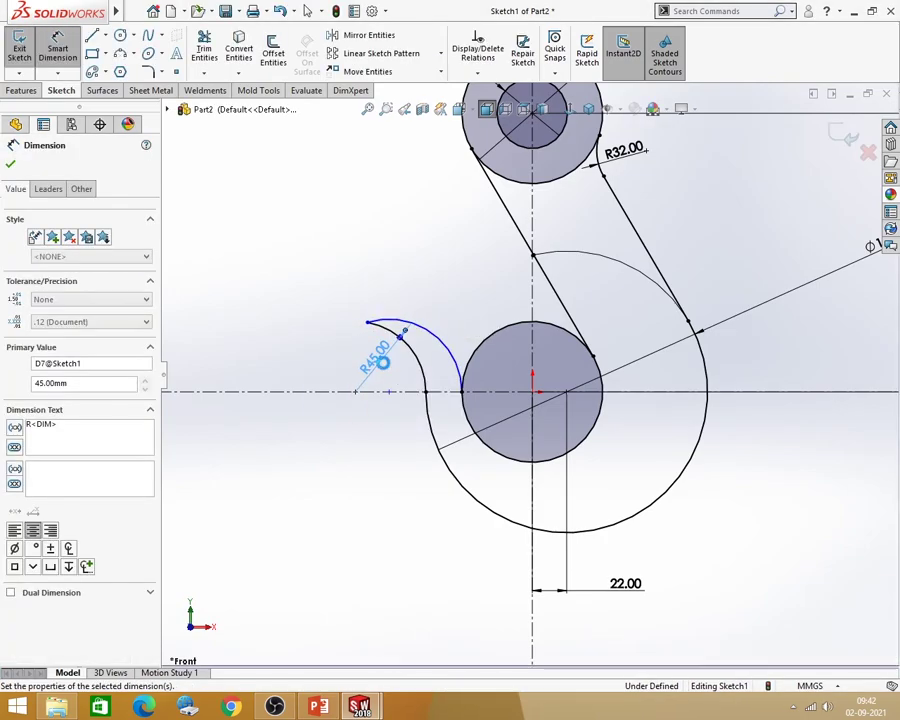
click(356, 484)
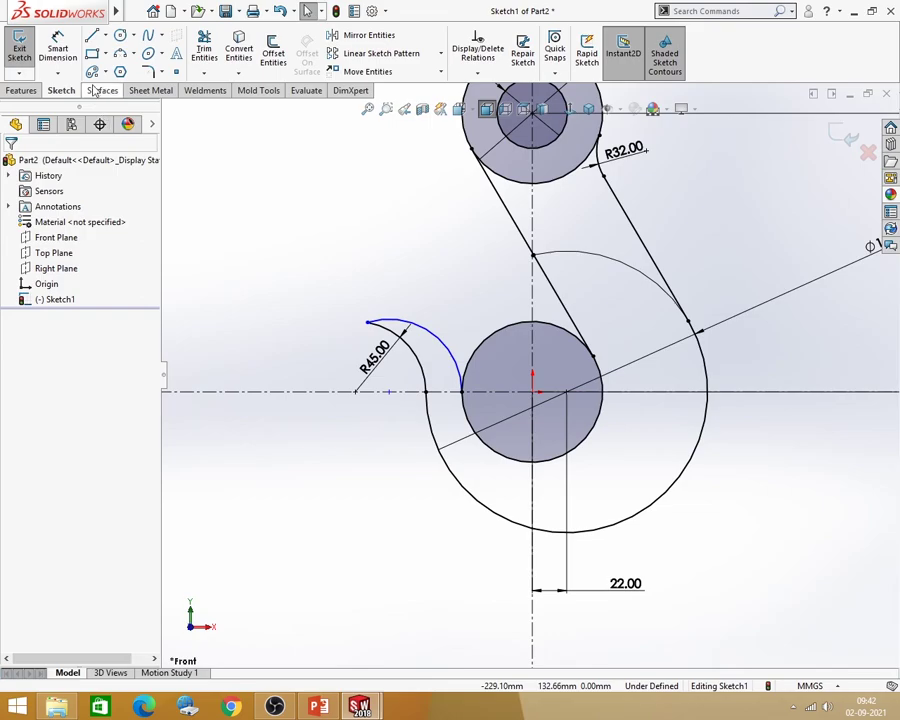
Dimension the second hook-tip arc to R45 and check the distance between the arc centres
click(443, 357)
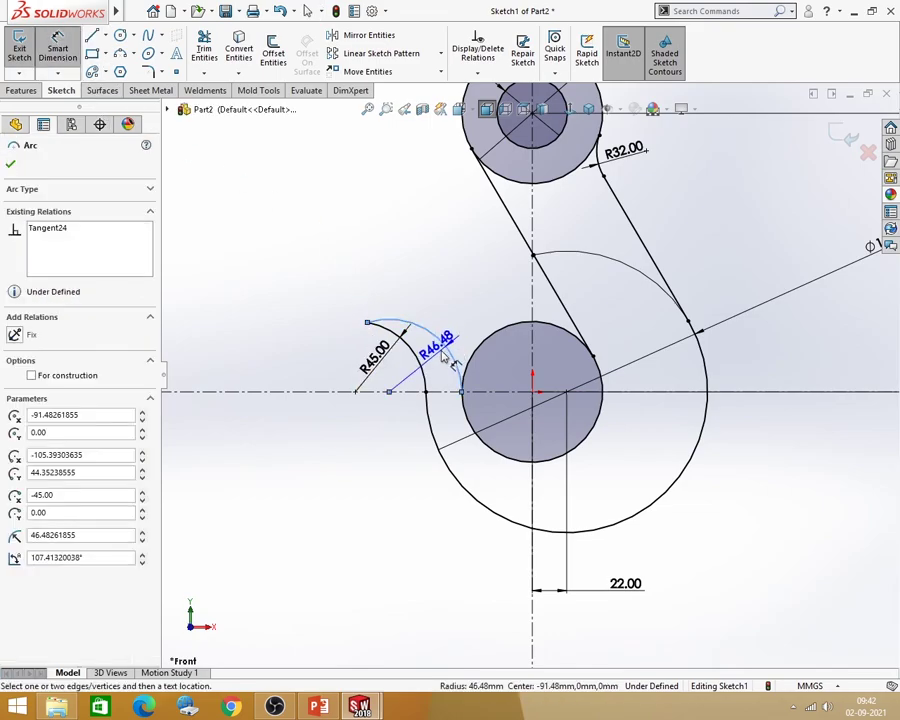
click(468, 328)
text(4)
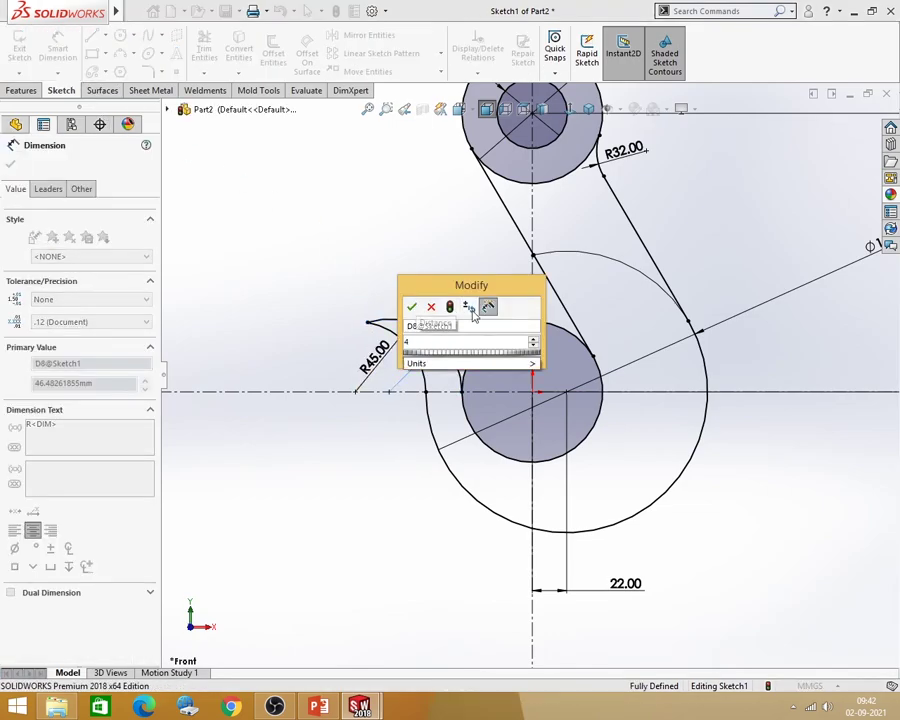
text(5)
key(Return)
click(402, 251)
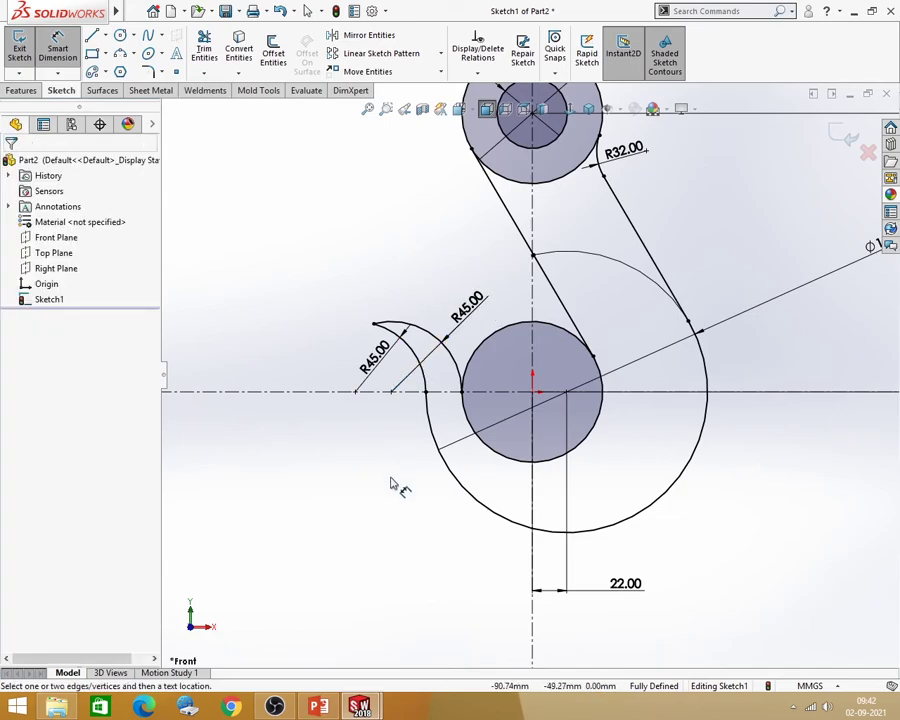
click(391, 391)
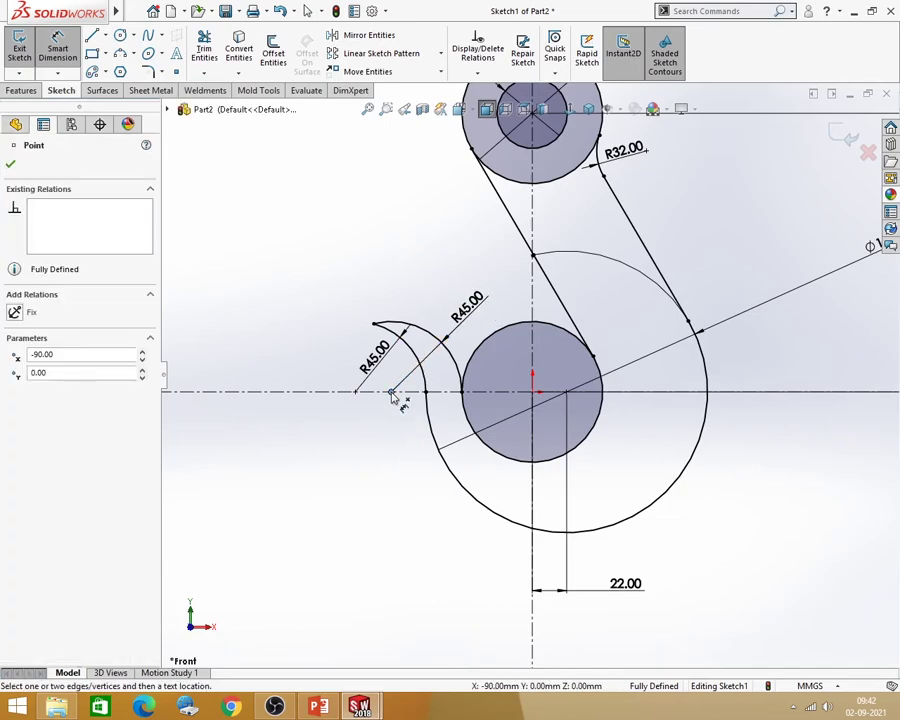
ctrl+click(462, 393)
click(446, 442)
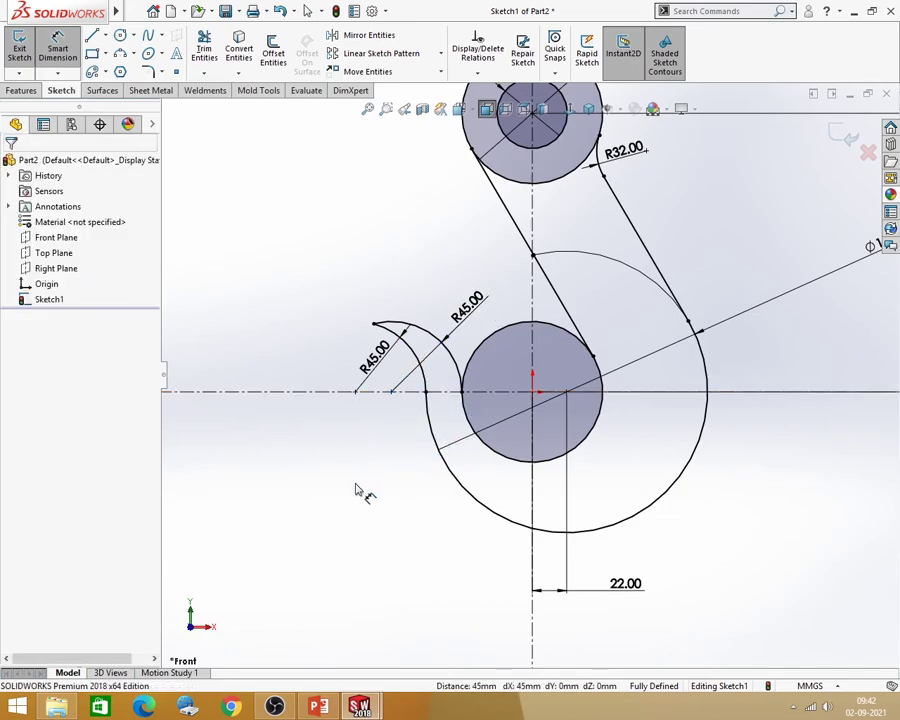
Fit the sketch in view and delete the Ø180.00 dimension
key(f)
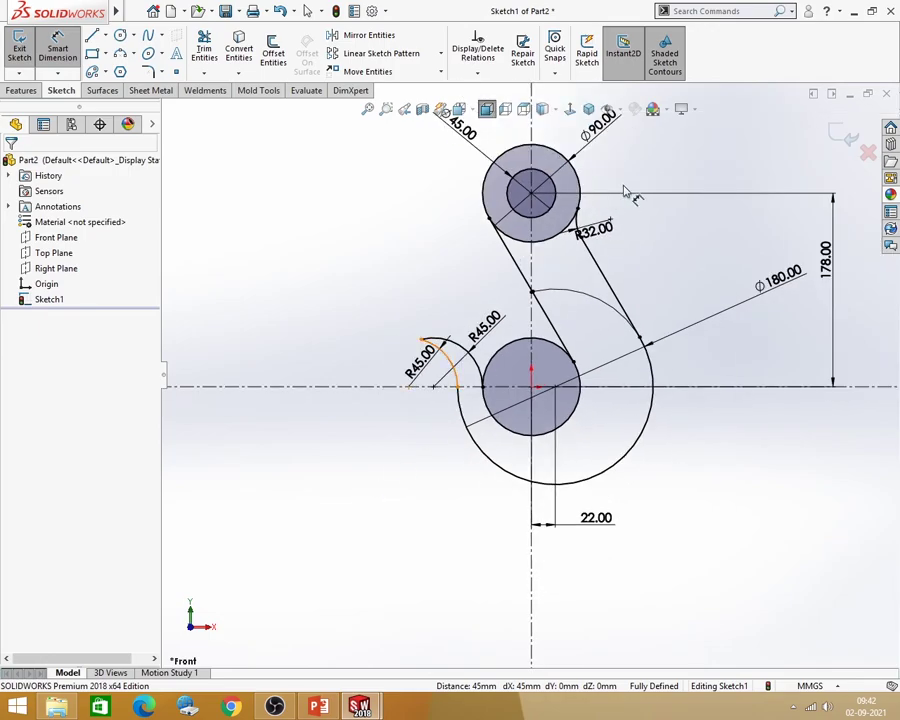
scroll(470, 312, down, 1)
scroll(482, 316, up, 1)
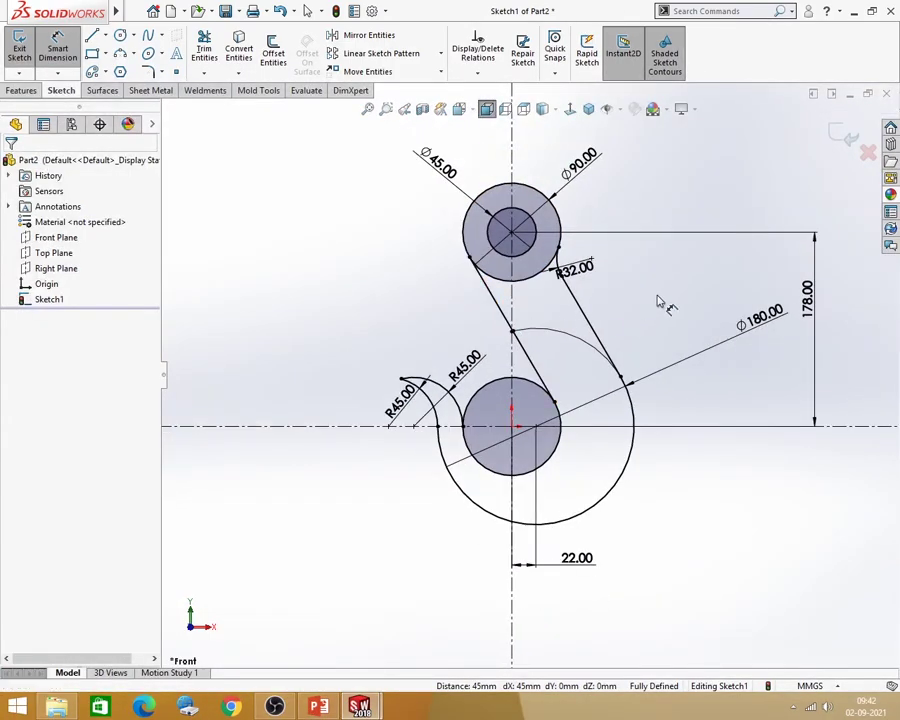
drag(745, 330, 412, 300)
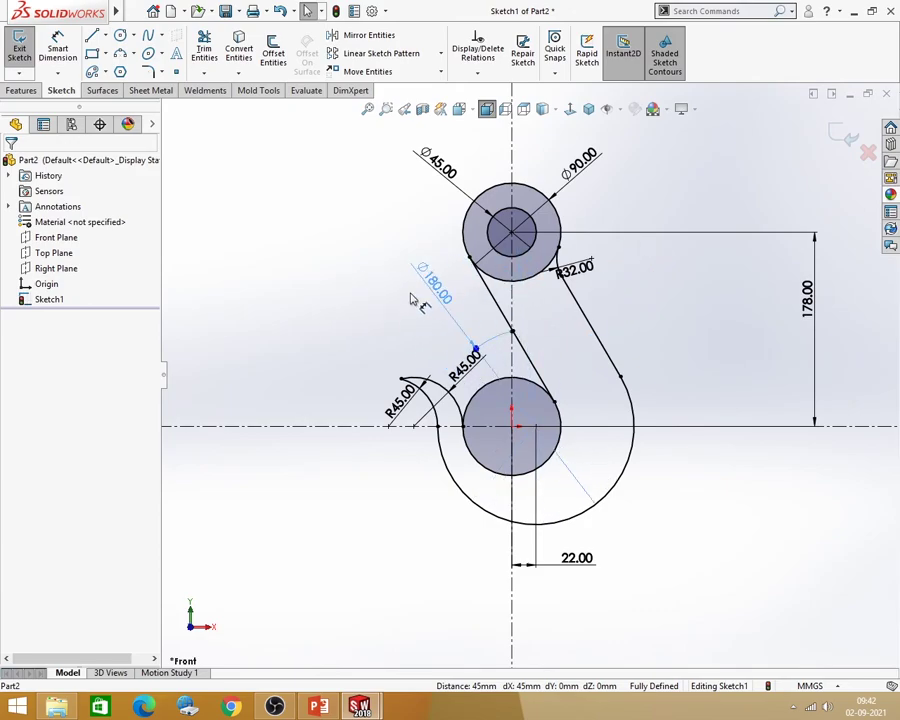
key(Delete)
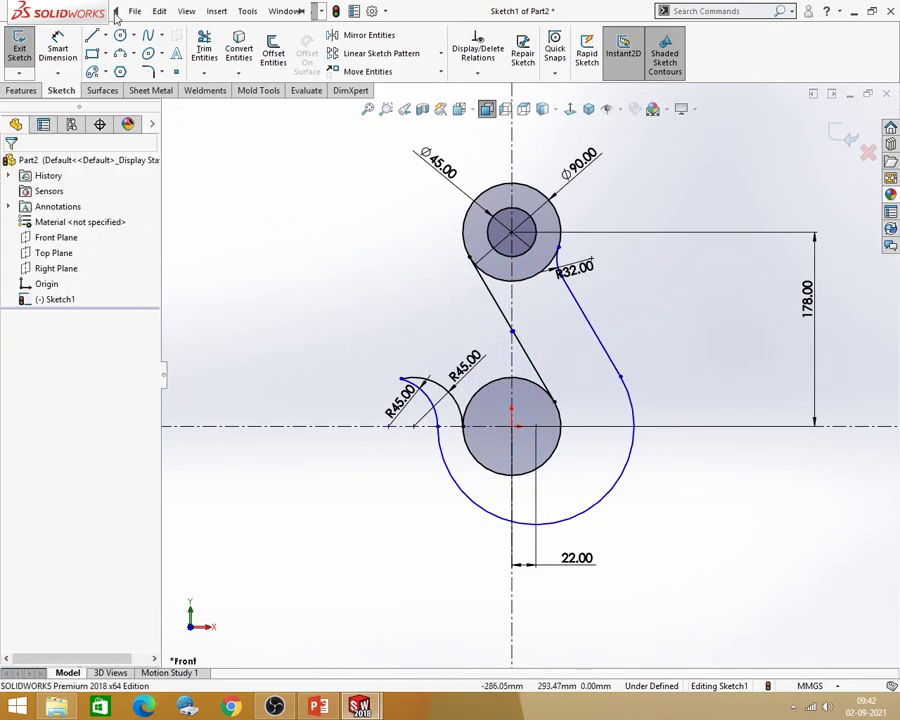
Dimension the outer arc to R90, reposition the R32 label, and bring up the reference slide
click(72, 50)
click(627, 482)
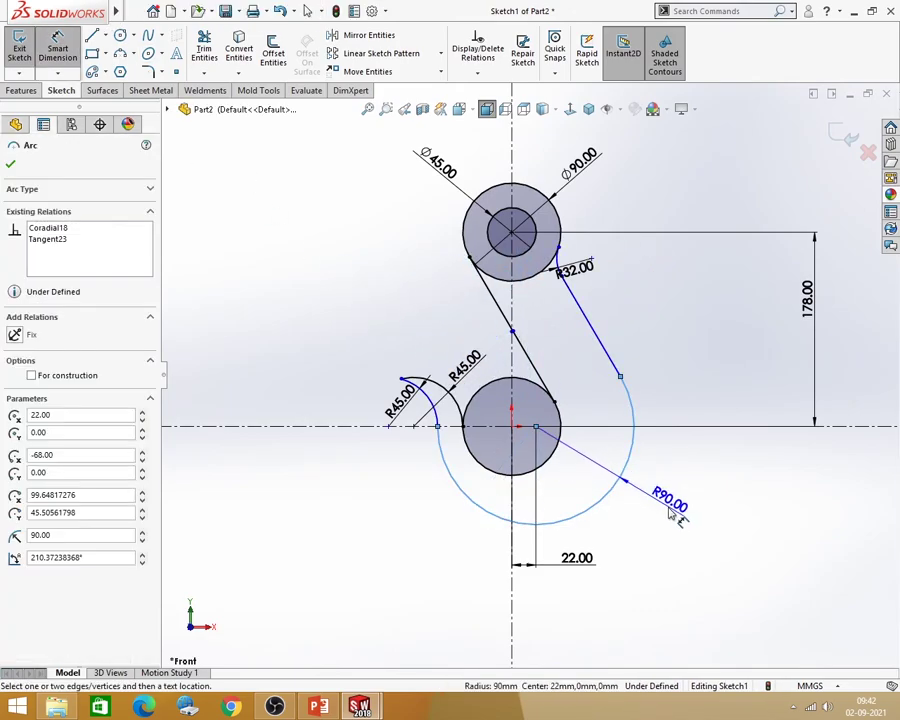
click(683, 522)
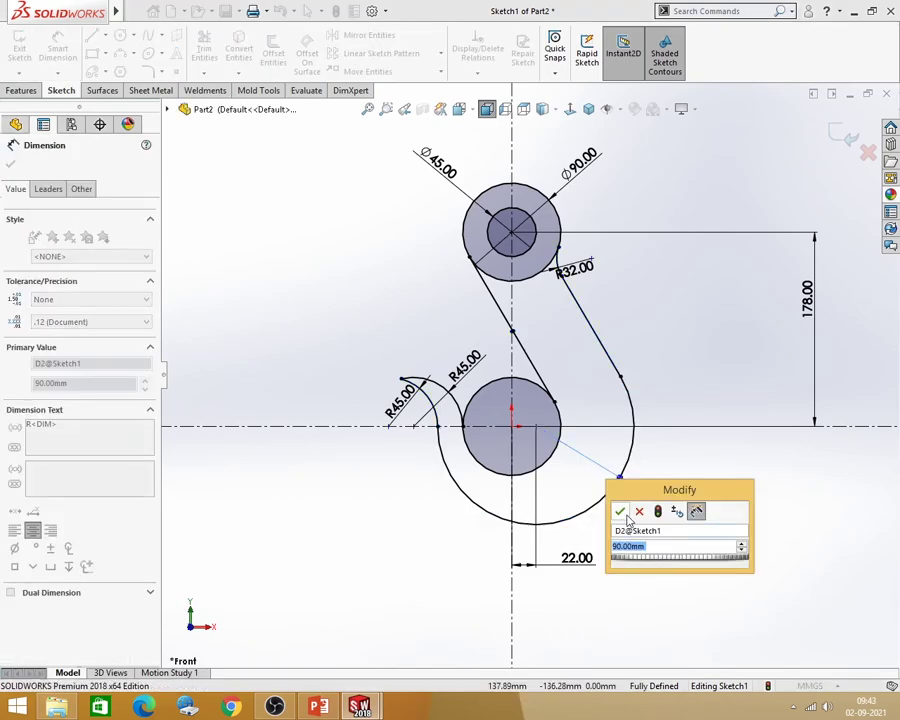
click(620, 511)
key(Escape)
key(Escape)
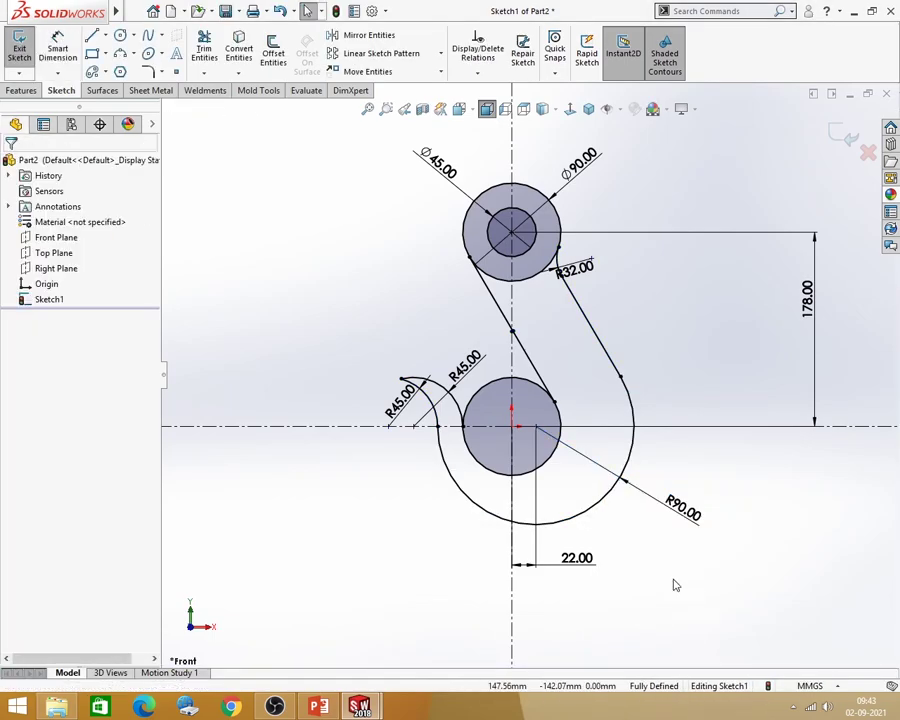
mouse_move(575, 268)
mouse_down()
mouse_move(607, 256)
mouse_move(535, 311)
mouse_move(521, 306)
mouse_up()
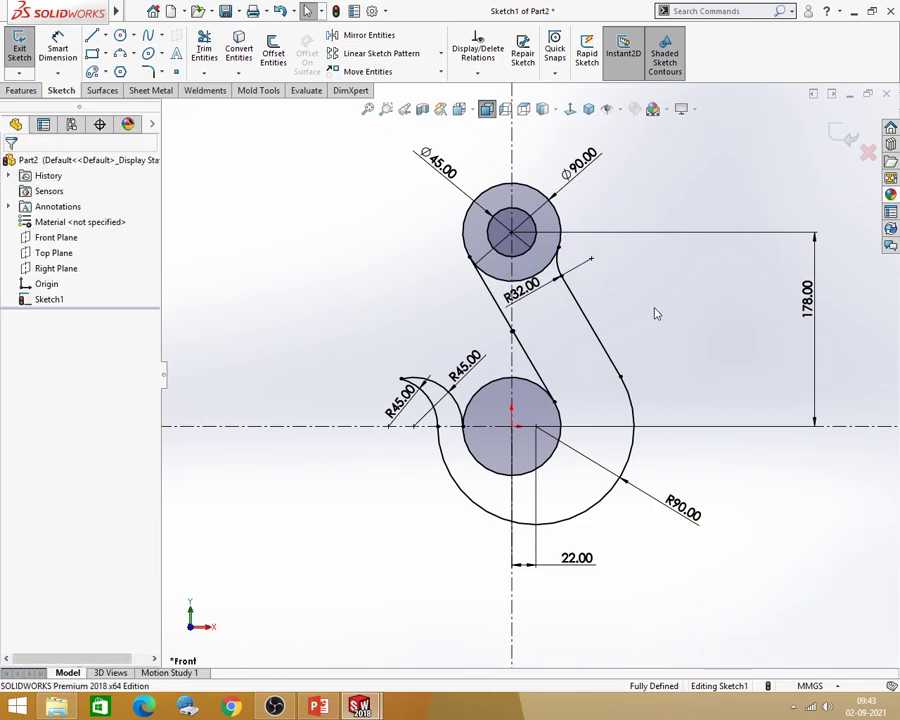
click(318, 706)
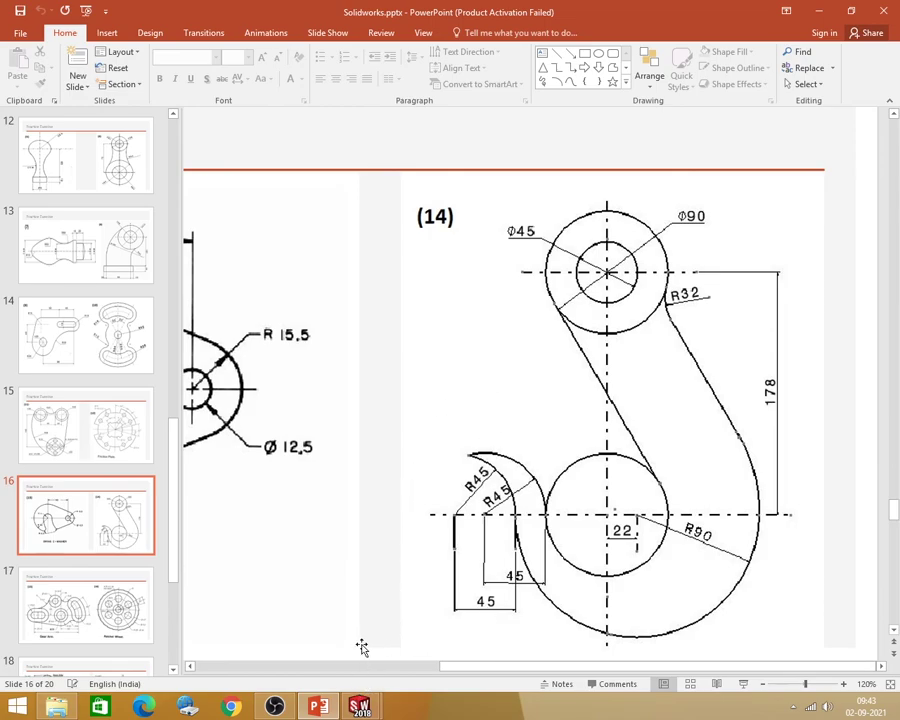
Scroll slide 16 sideways to review both reference exercises, then return to Sketch1
drag(482, 666, 392, 666)
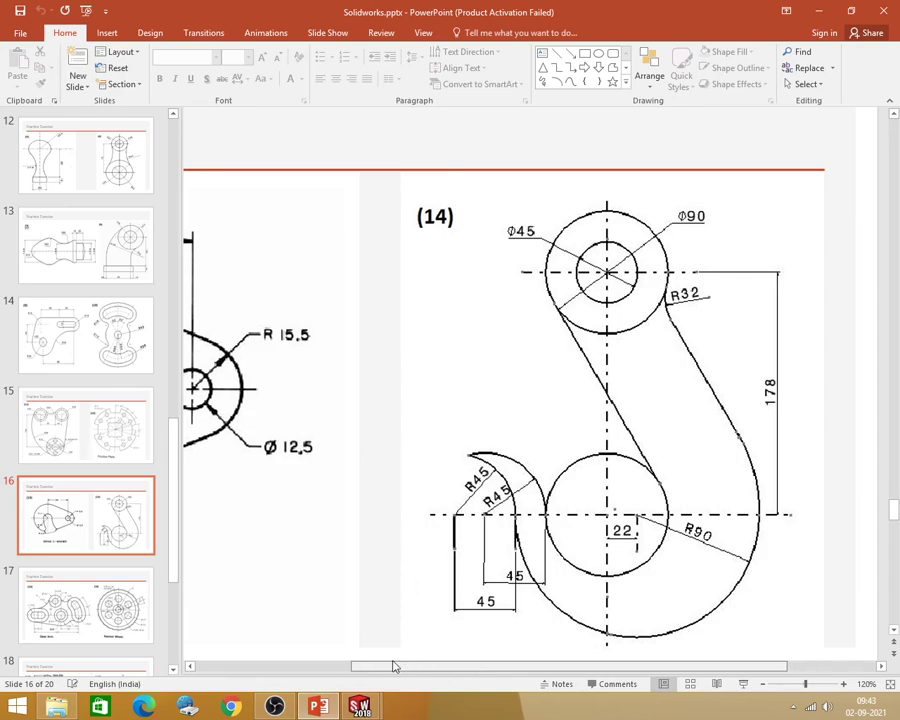
drag(458, 666, 360, 666)
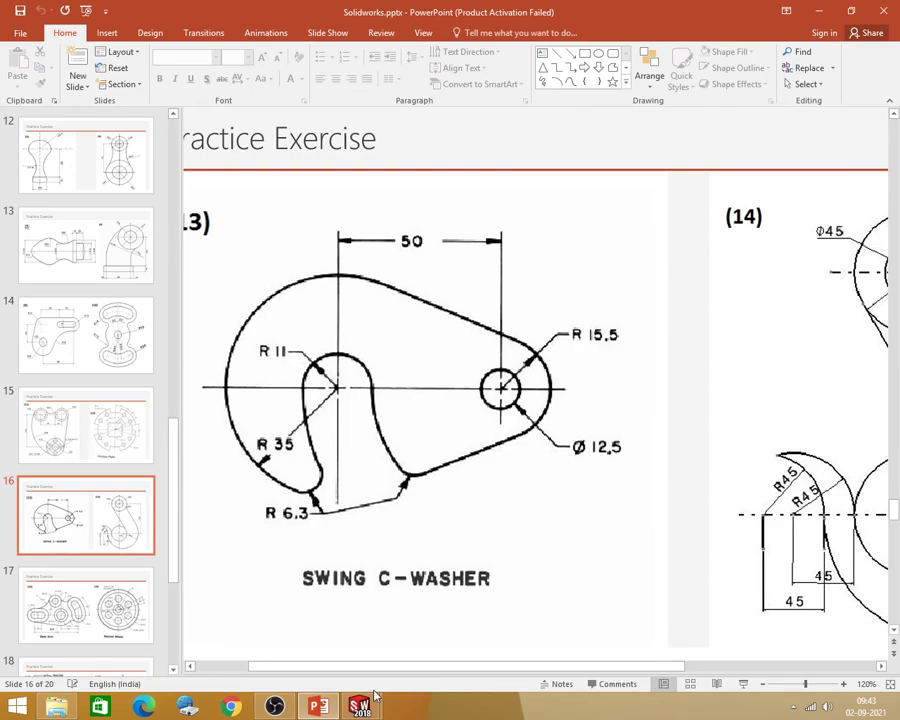
mouse_move(360, 707)
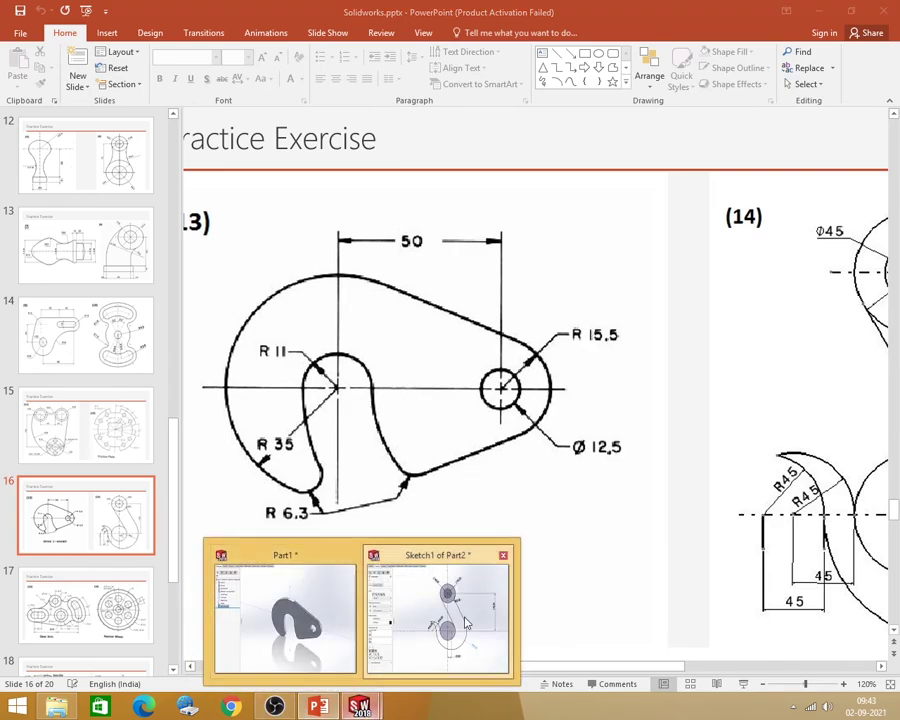
click(408, 628)
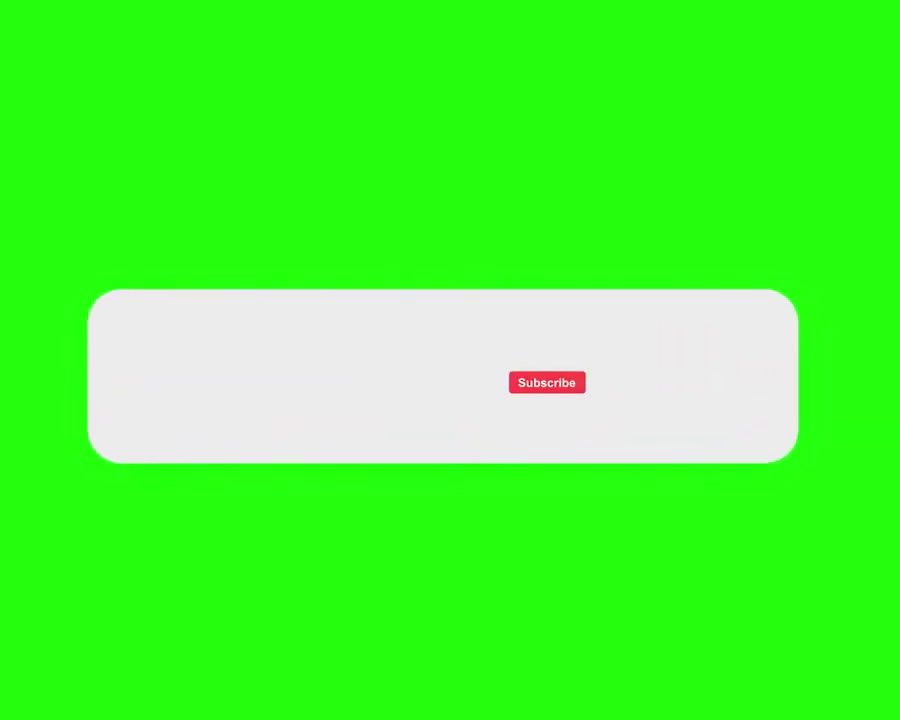